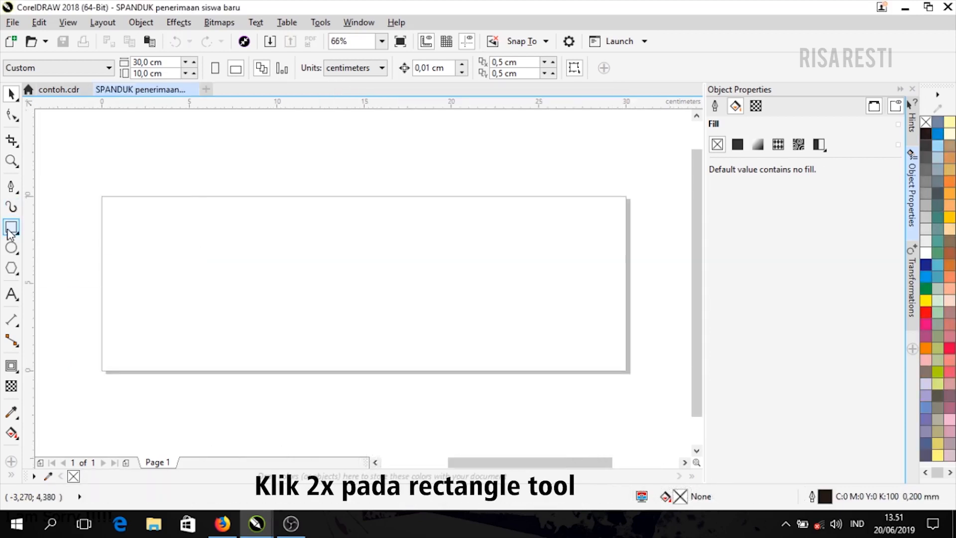
- Create a 30 × 10 cm page-sized outlined rectangle and centre it on the page with P
double_click(9, 230)
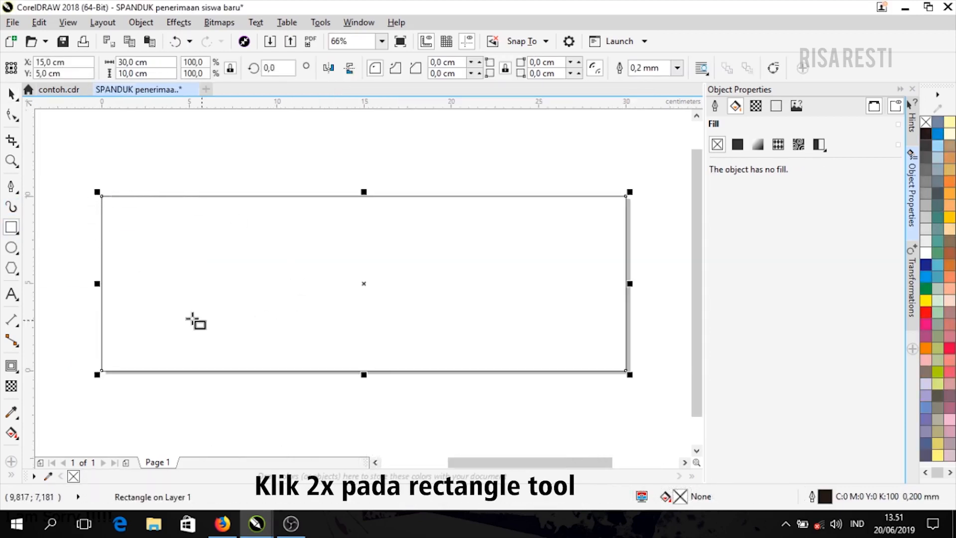
click(11, 95)
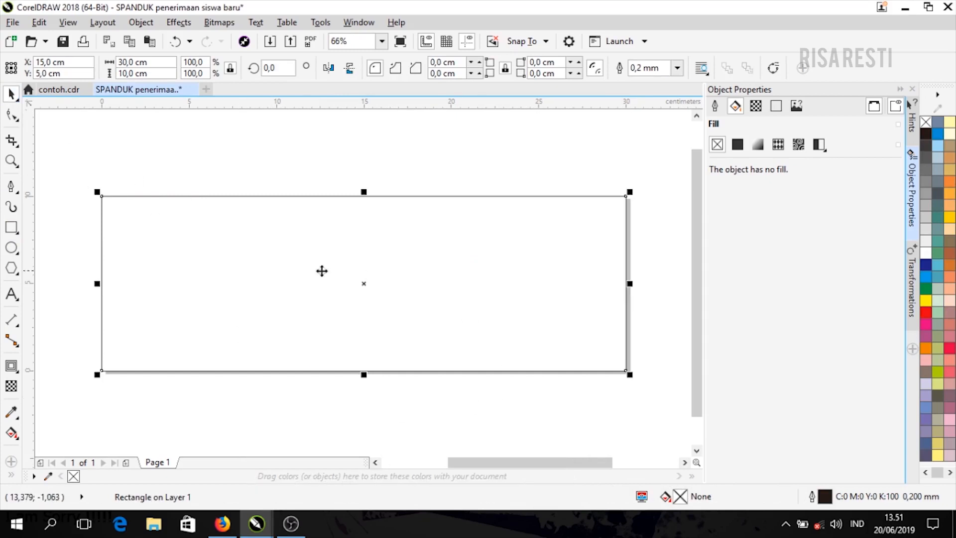
key(F4)
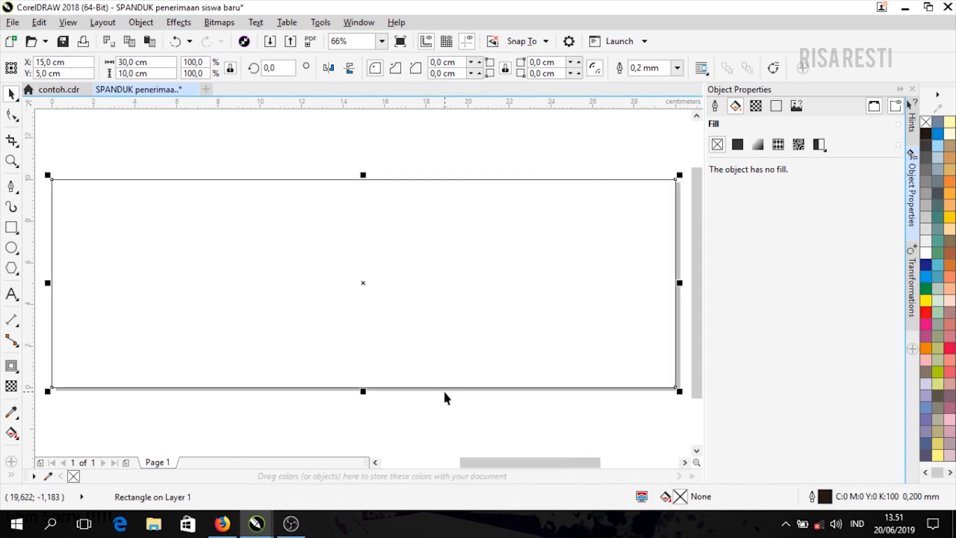
click(466, 414)
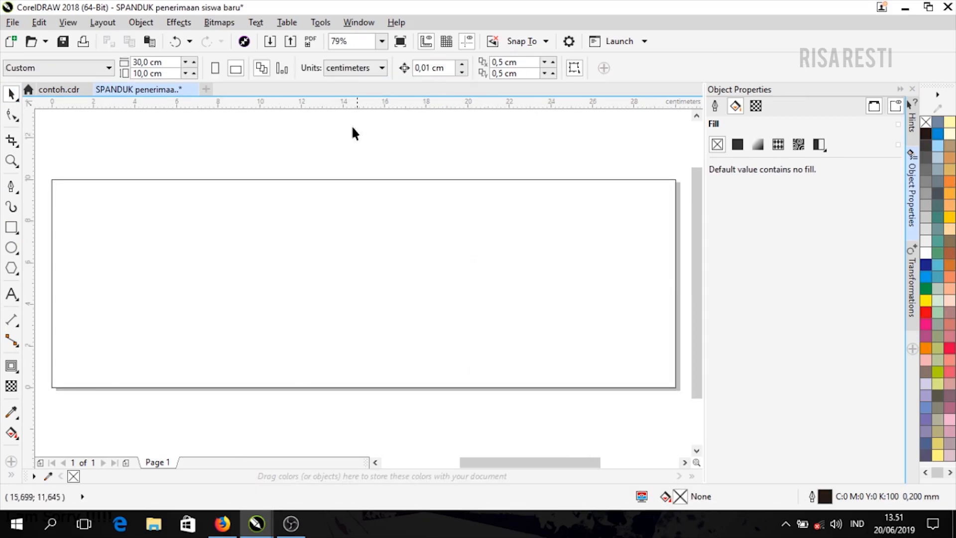
drag(282, 234, 292, 203)
drag(360, 205, 382, 252)
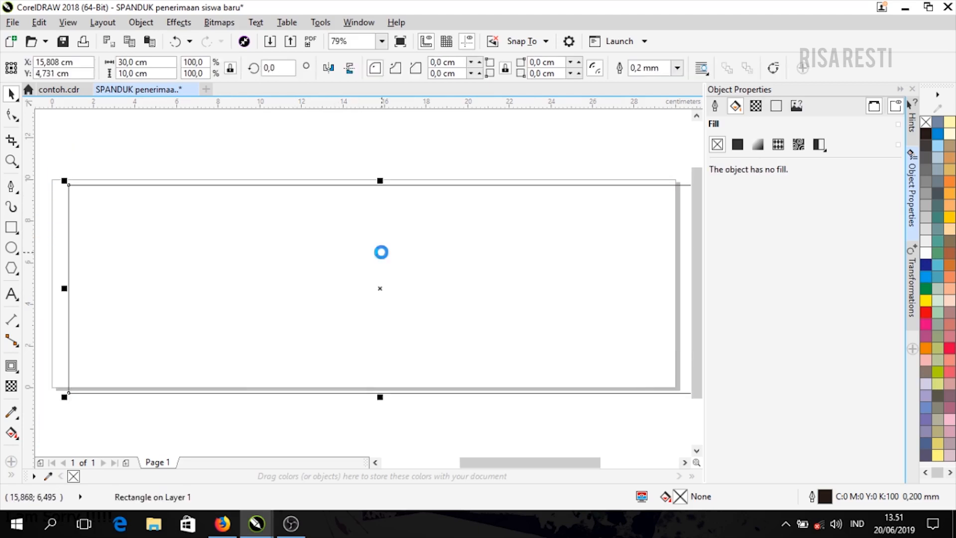
key(p)
click(397, 153)
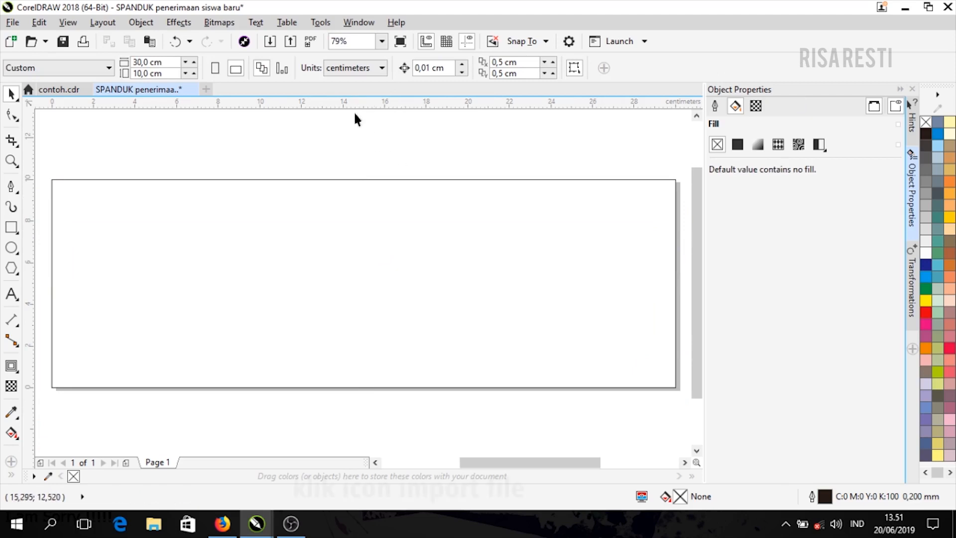
- Import the 4657e8a78c9f74d background image and place it at roughly page width
click(267, 46)
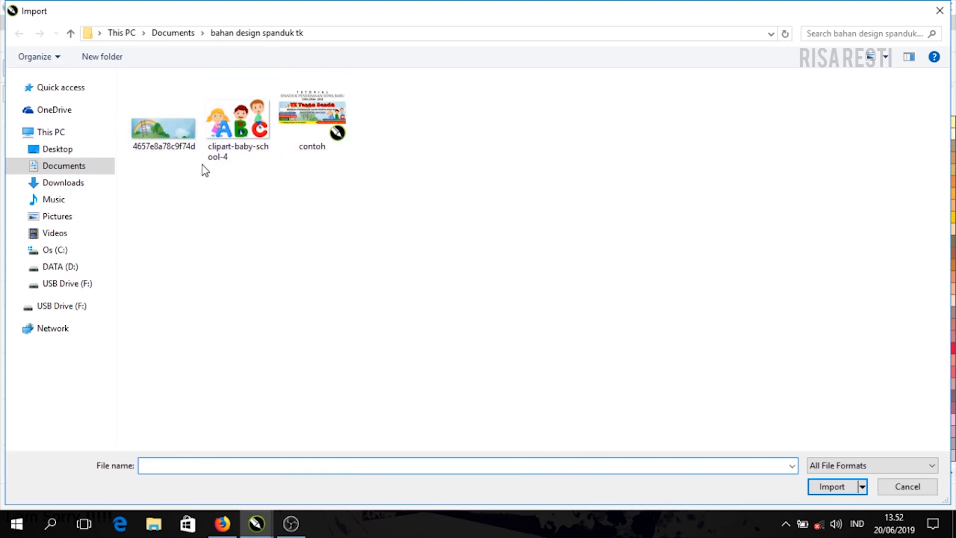
click(164, 119)
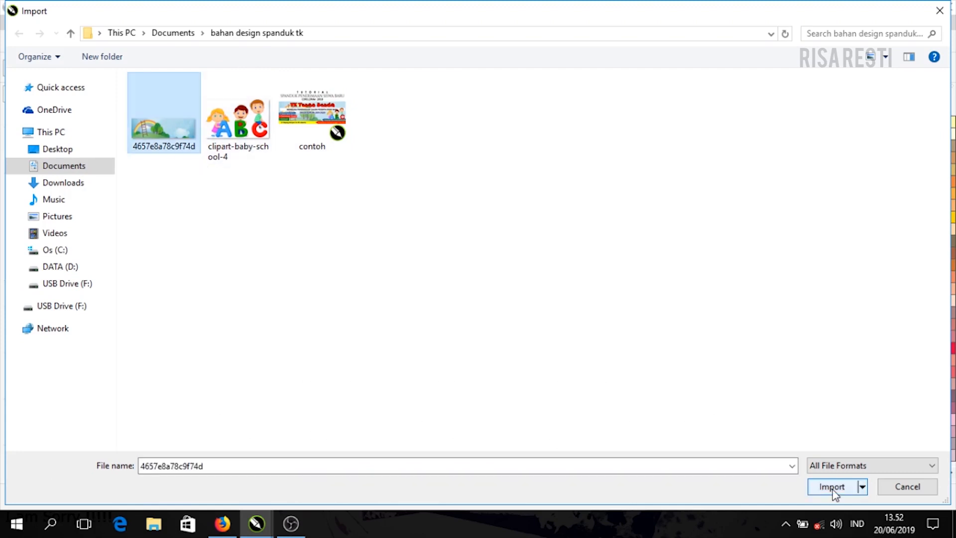
click(833, 490)
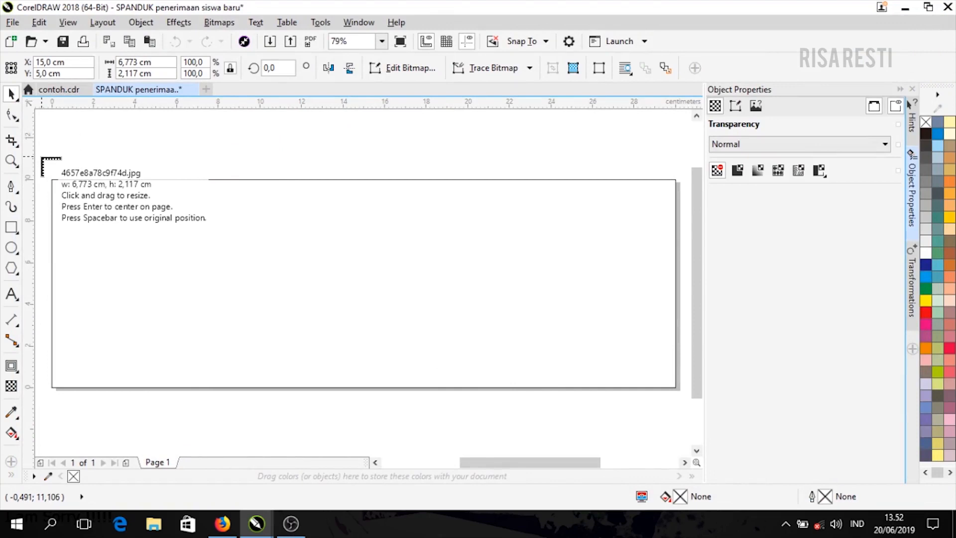
scroll(107, 184, down, 3)
drag(73, 166, 393, 327)
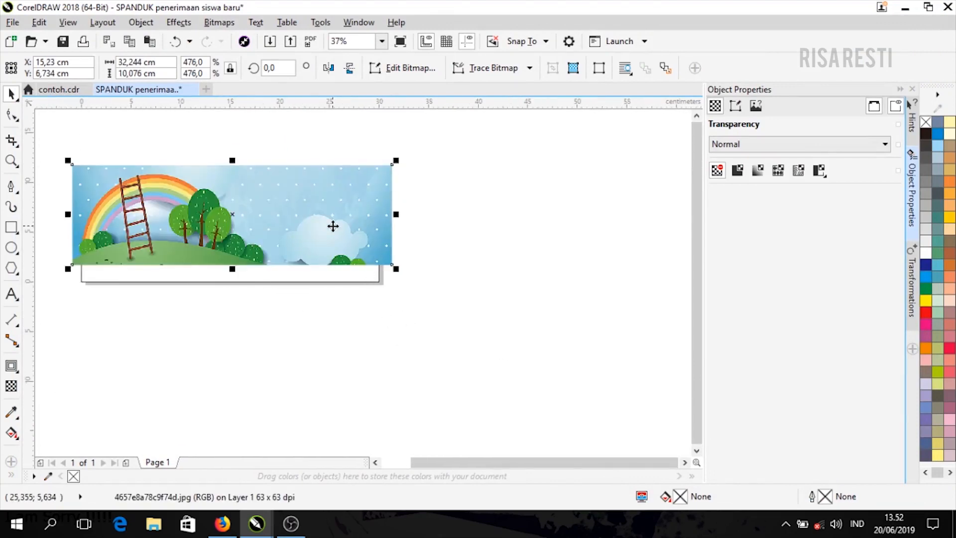
- Move the picture over the page and send it behind the rectangle with Shift+PgDn
drag(332, 226, 333, 259)
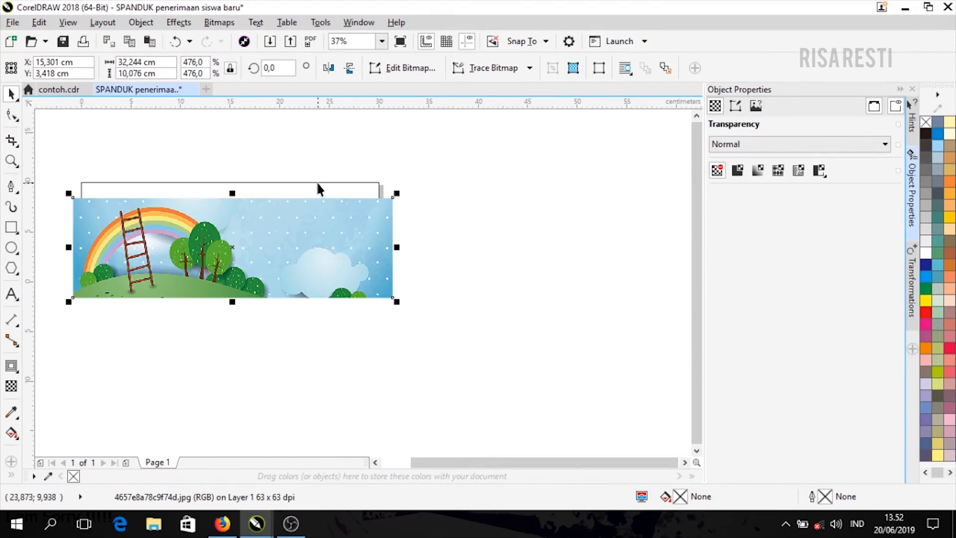
mouse_move(317, 183)
mouse_down()
mouse_move(348, 154)
mouse_move(325, 171)
mouse_up()
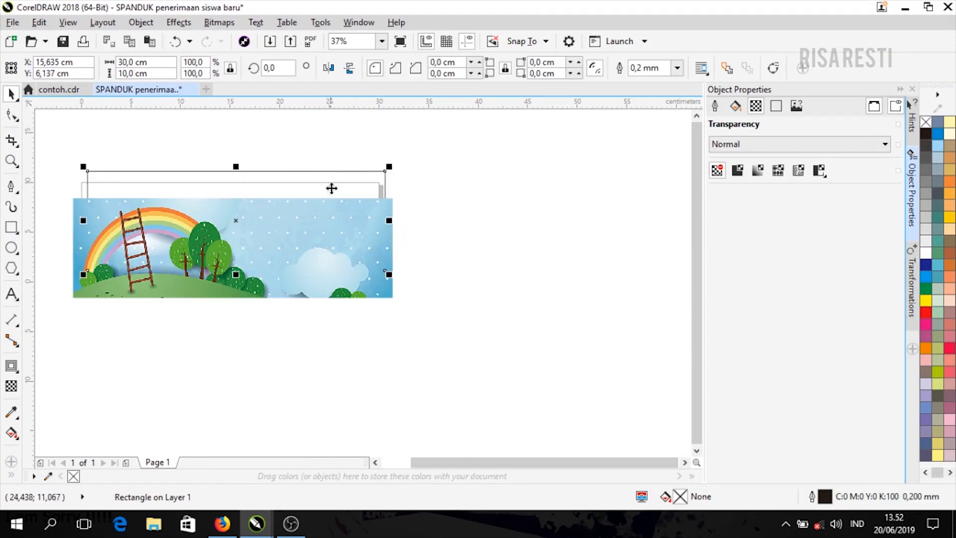
click(347, 283)
key(shift+Page_Down)
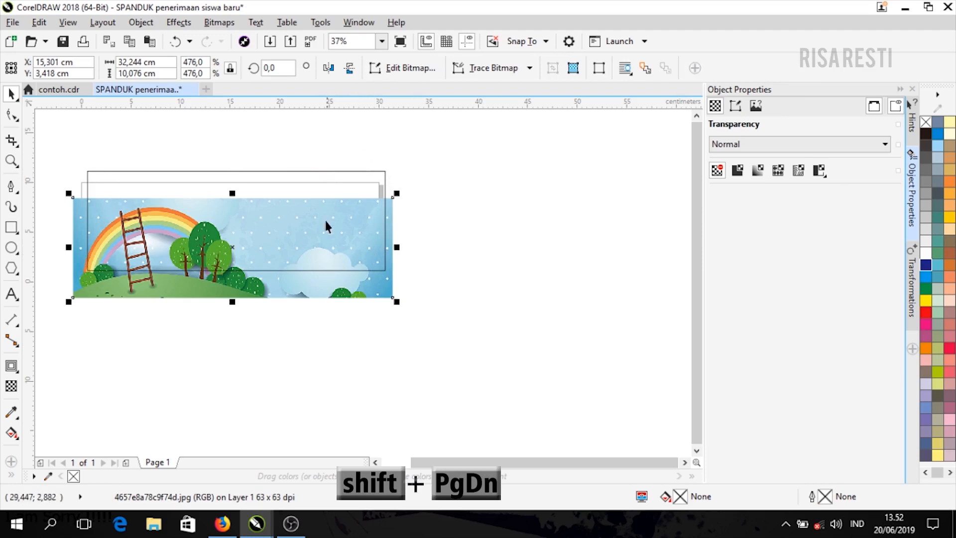
mouse_move(324, 209)
mouse_down()
mouse_move(332, 176)
mouse_move(326, 217)
mouse_up()
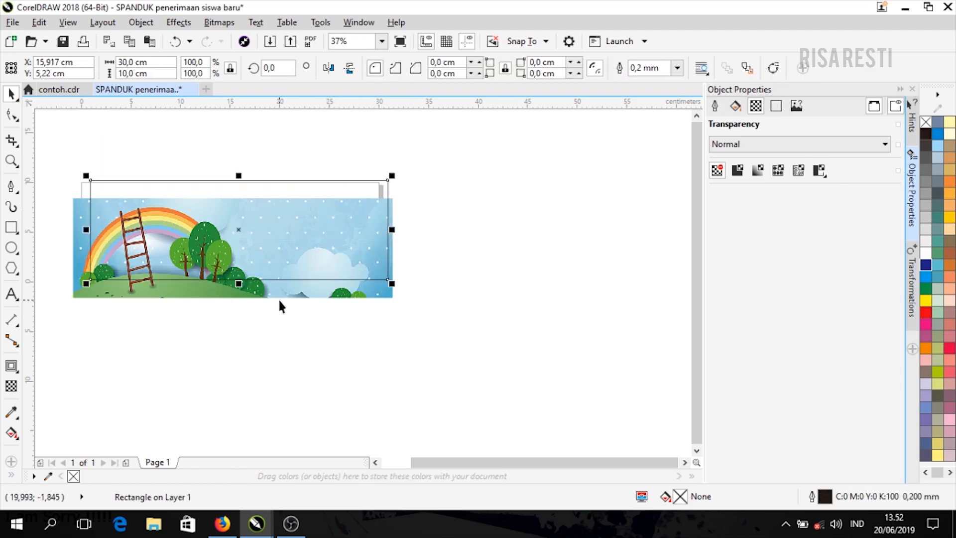
key(F4)
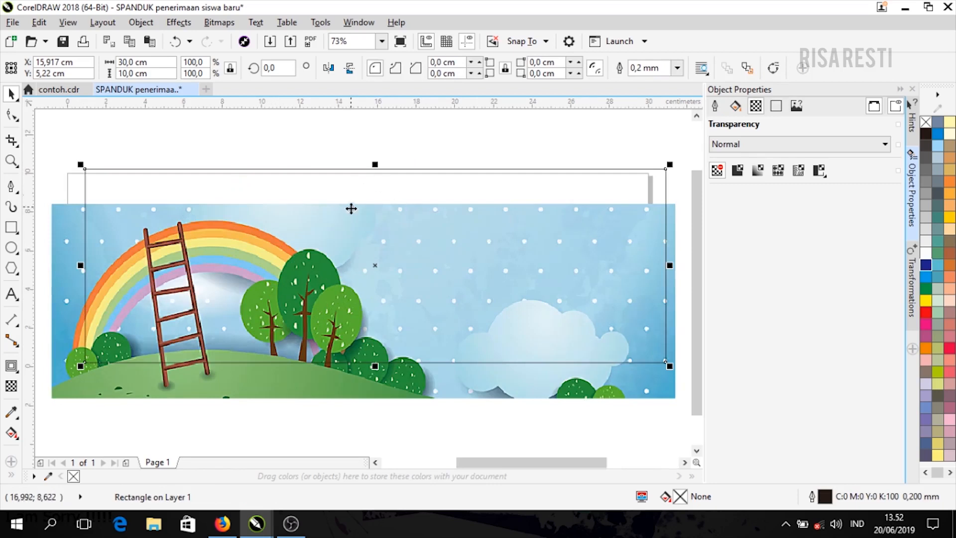
- Enlarge and shift the picture to about 33.5 × 10.5 cm so it fully covers the rectangle
click(352, 207)
drag(362, 191, 339, 175)
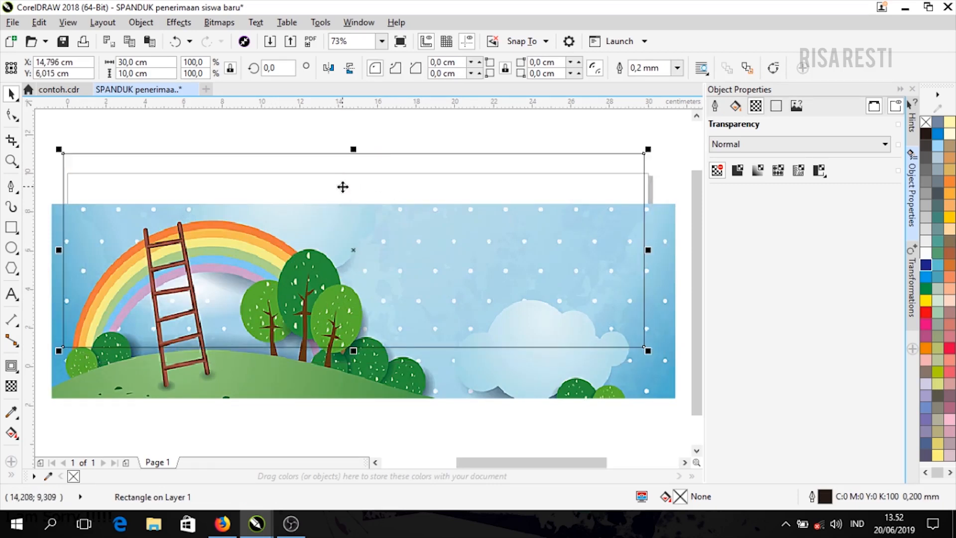
drag(301, 390, 305, 359)
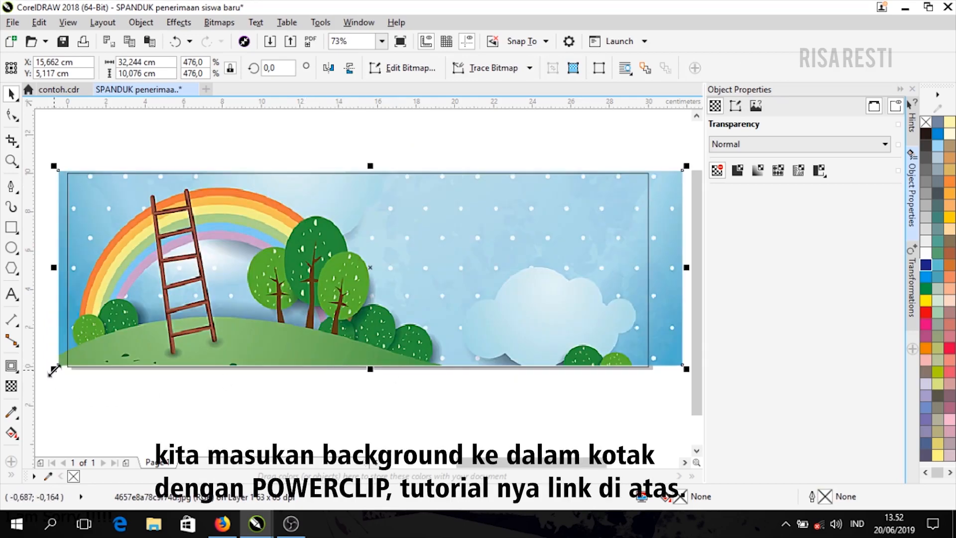
mouse_move(54, 370)
mouse_down()
mouse_move(38, 380)
mouse_move(50, 377)
mouse_up()
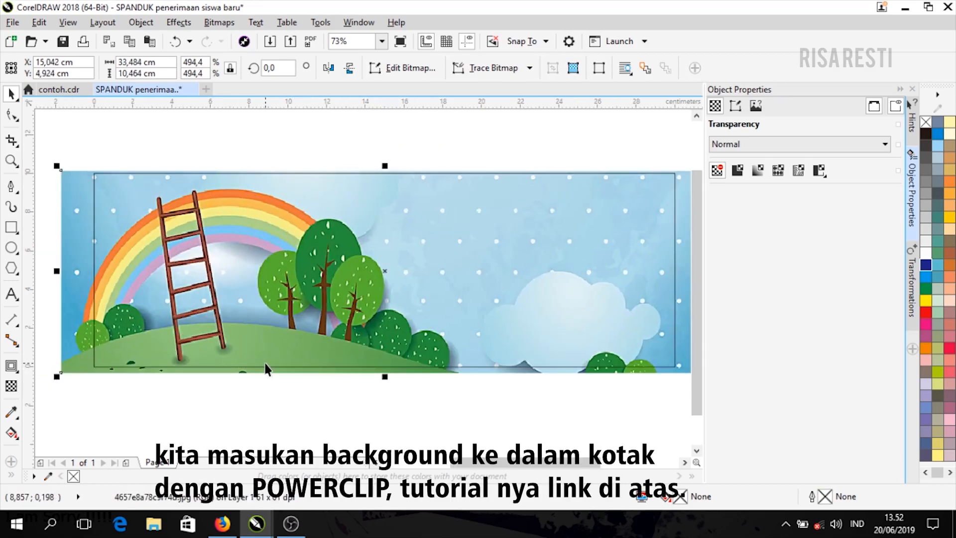
scroll(270, 371, down, 1)
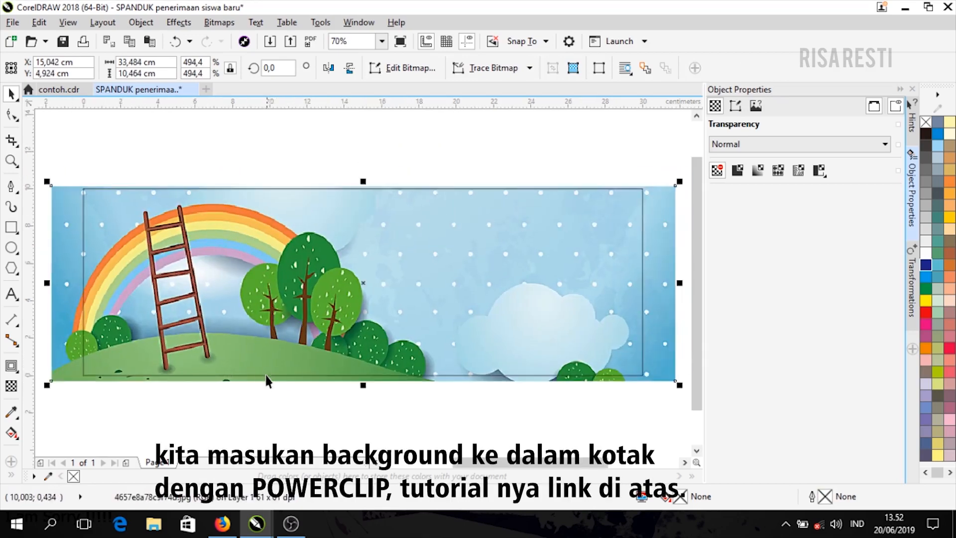
mouse_move(662, 326)
mouse_down()
mouse_move(679, 326)
mouse_move(669, 329)
mouse_up()
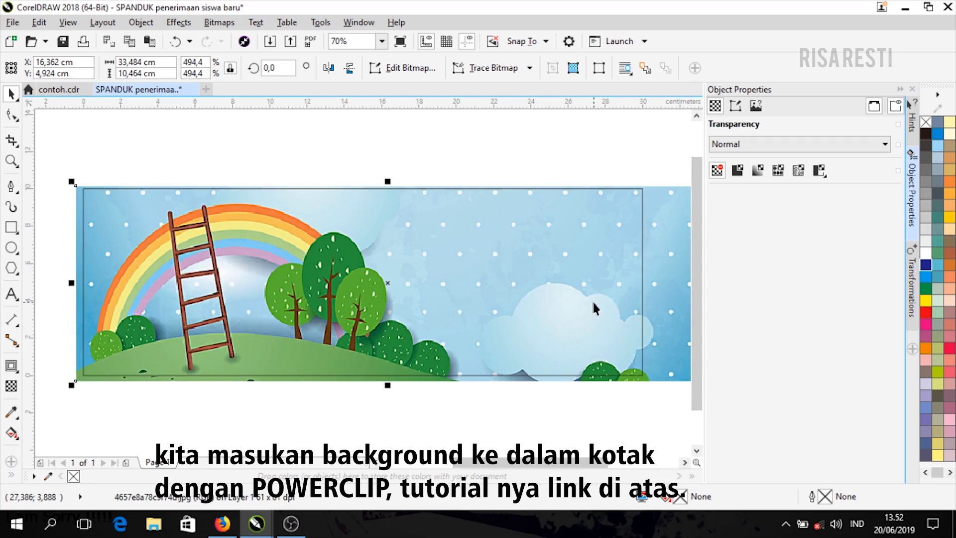
click(599, 436)
click(668, 299)
- Use Object > PowerClip > Place Inside Frame to put the background picture inside the page rectangle
click(138, 25)
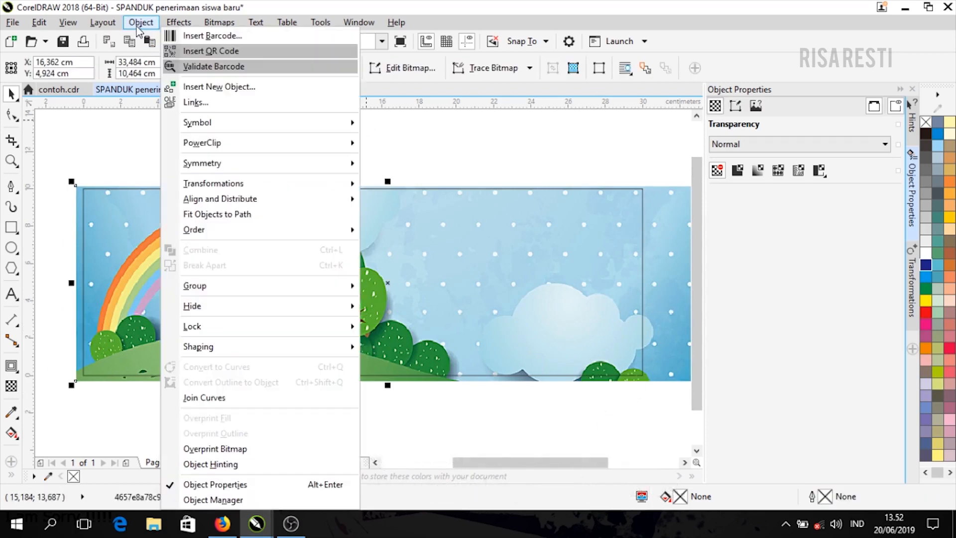
mouse_move(204, 150)
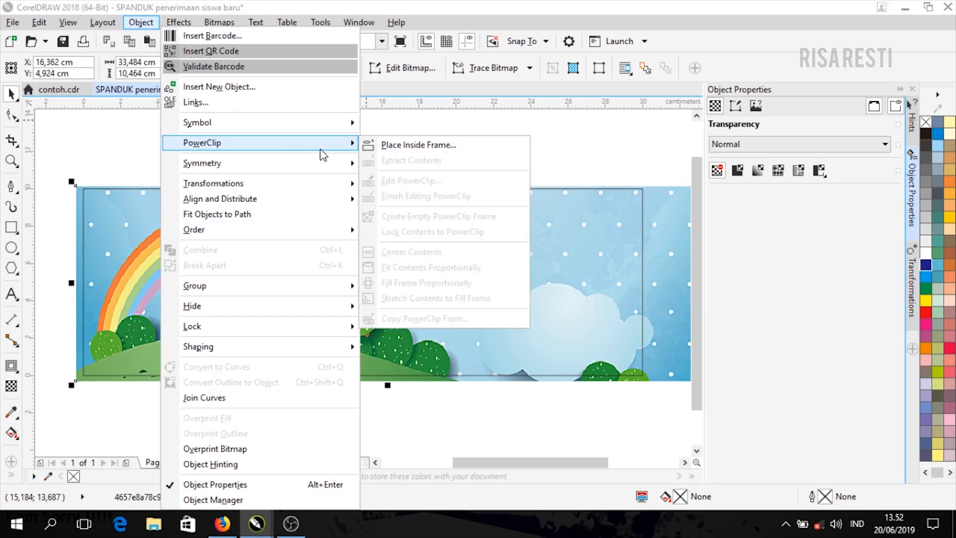
click(385, 145)
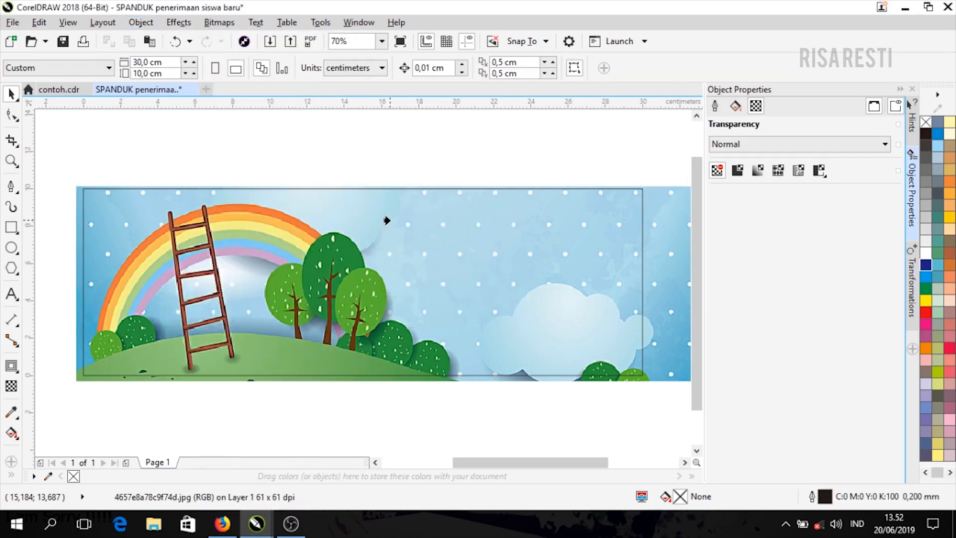
click(387, 220)
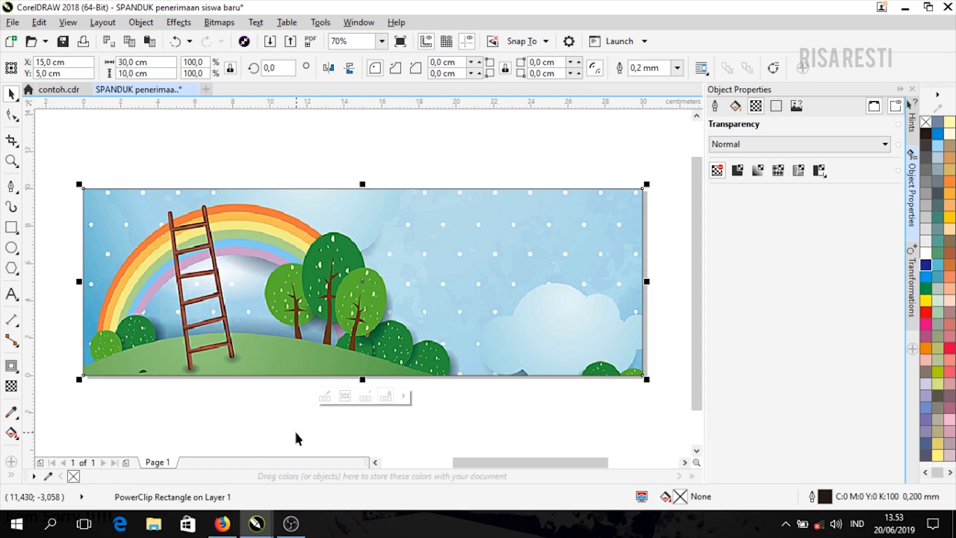
- Edit the PowerClip contents and give the background picture a uniform transparency of 30
click(324, 396)
click(329, 406)
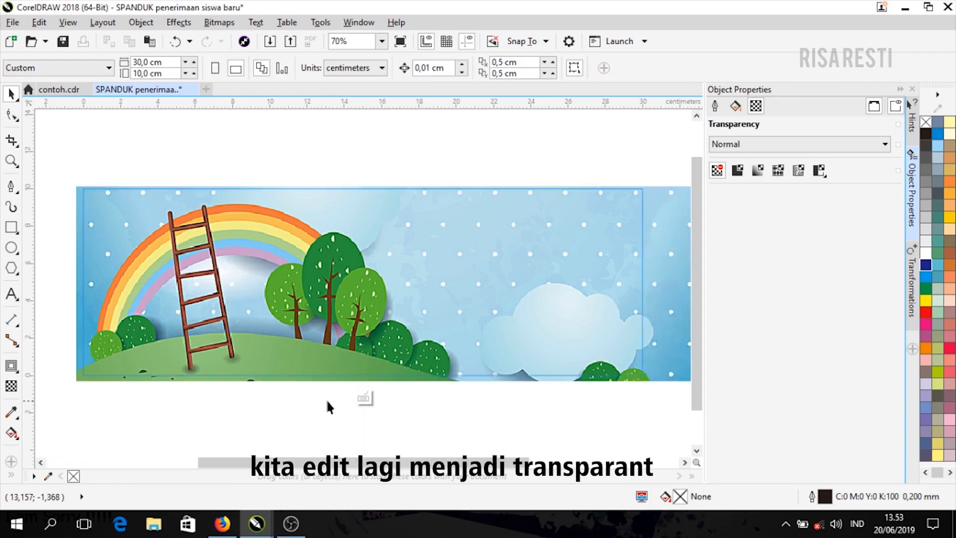
click(653, 267)
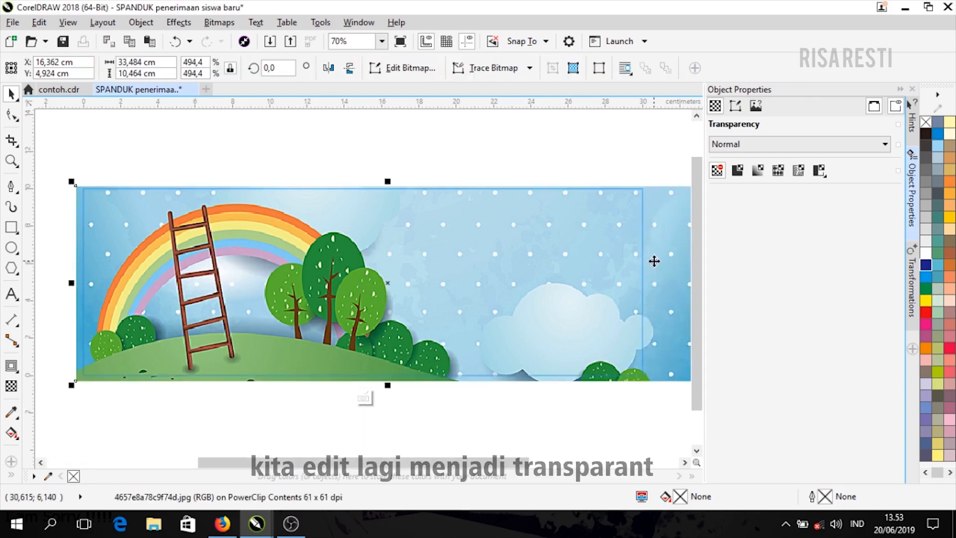
click(11, 386)
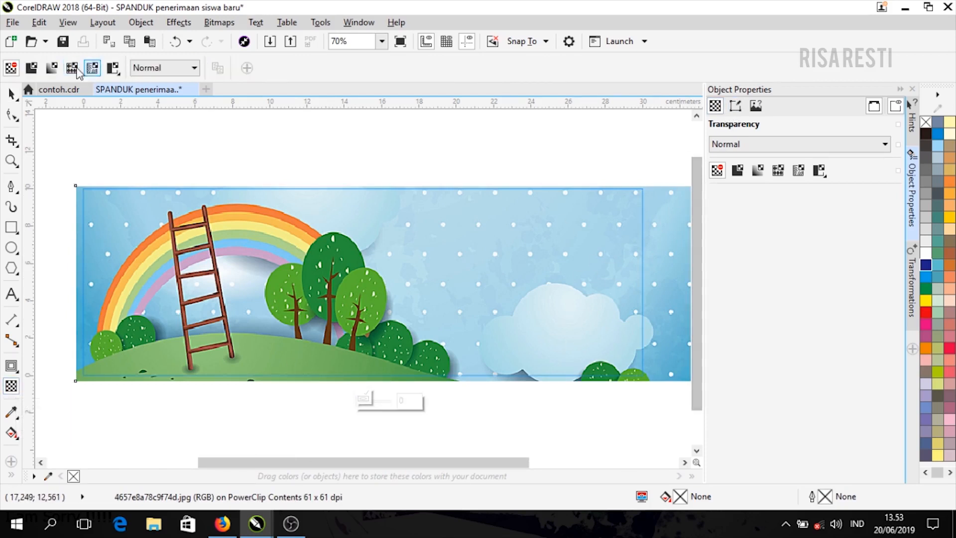
click(32, 70)
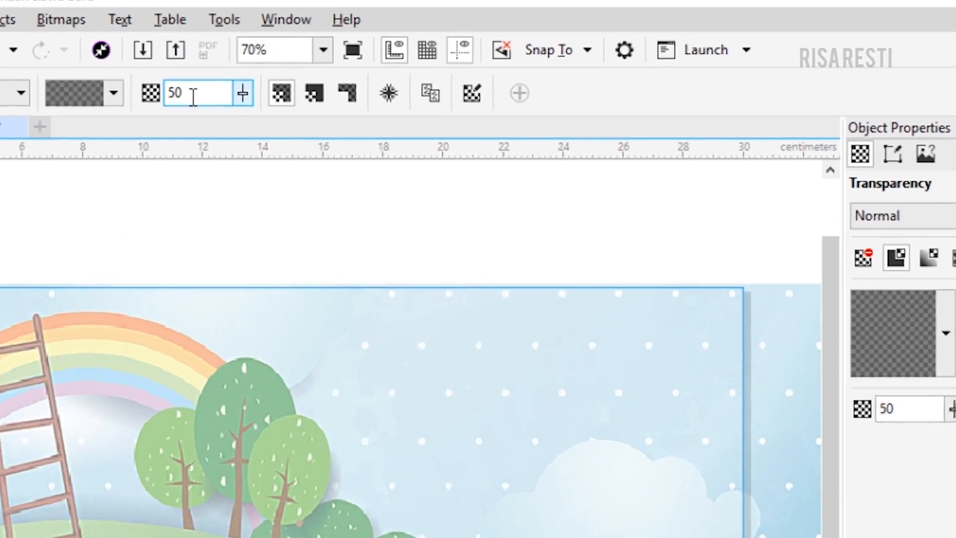
drag(298, 69, 233, 80)
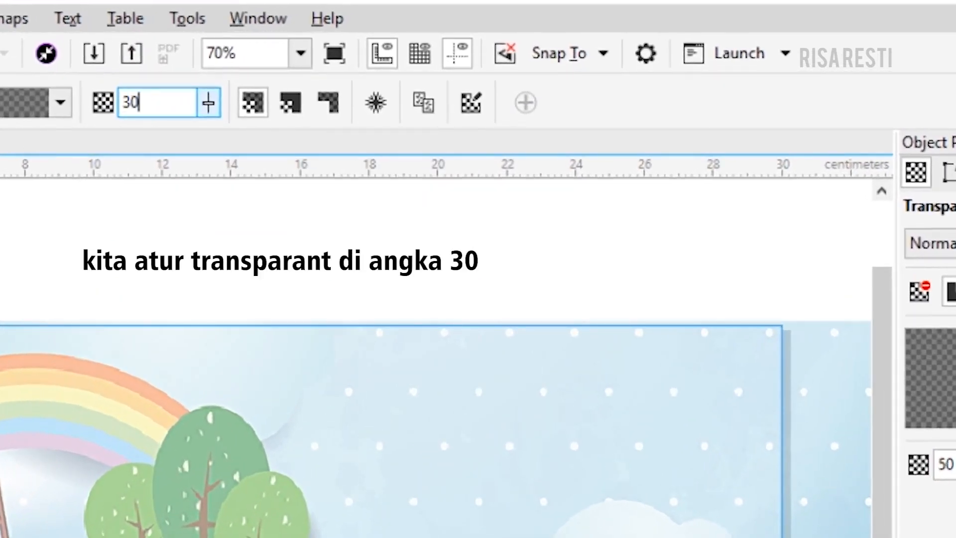
key(Return)
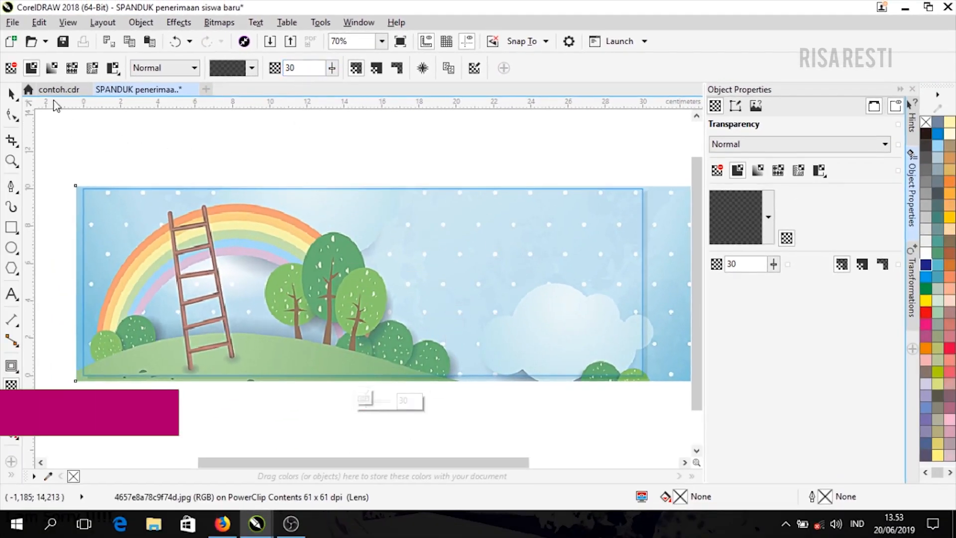
- Stop editing the PowerClip so the picture stays trimmed inside the banner frame
key(space)
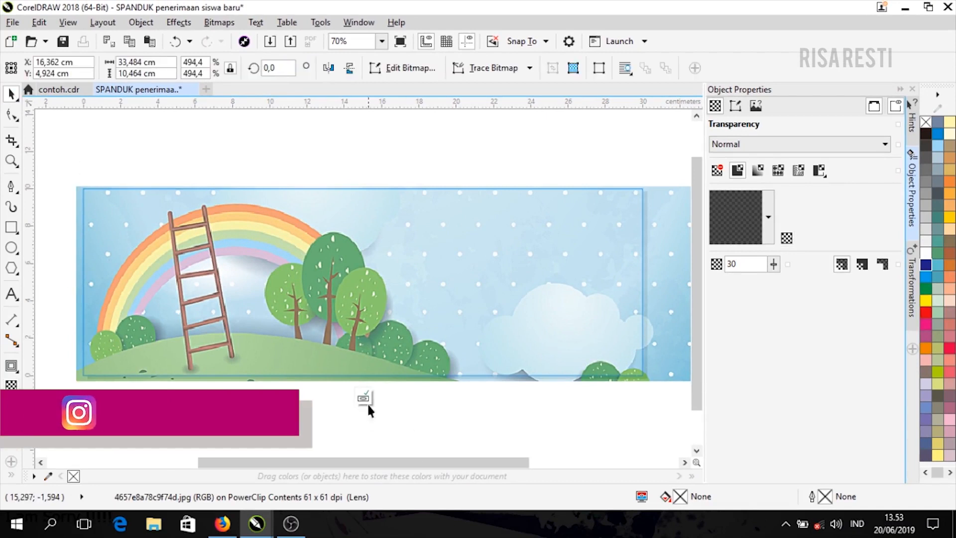
click(366, 402)
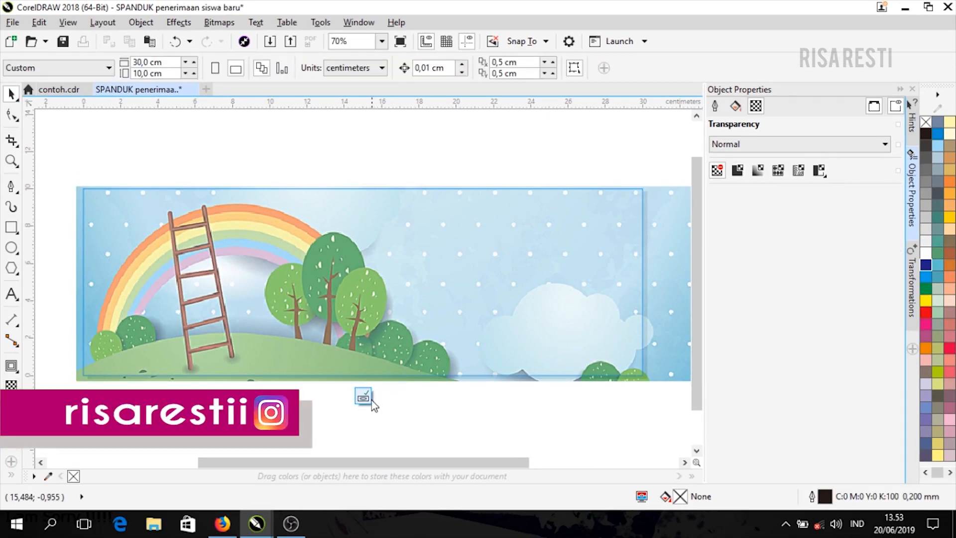
click(371, 399)
click(454, 415)
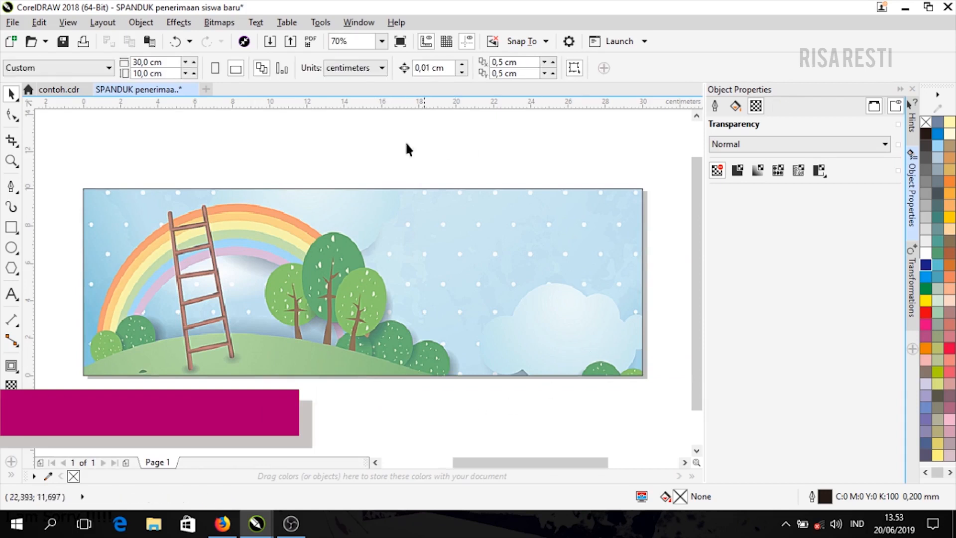
- Select the PowerClip banner frame and set its outline to no colour
click(394, 293)
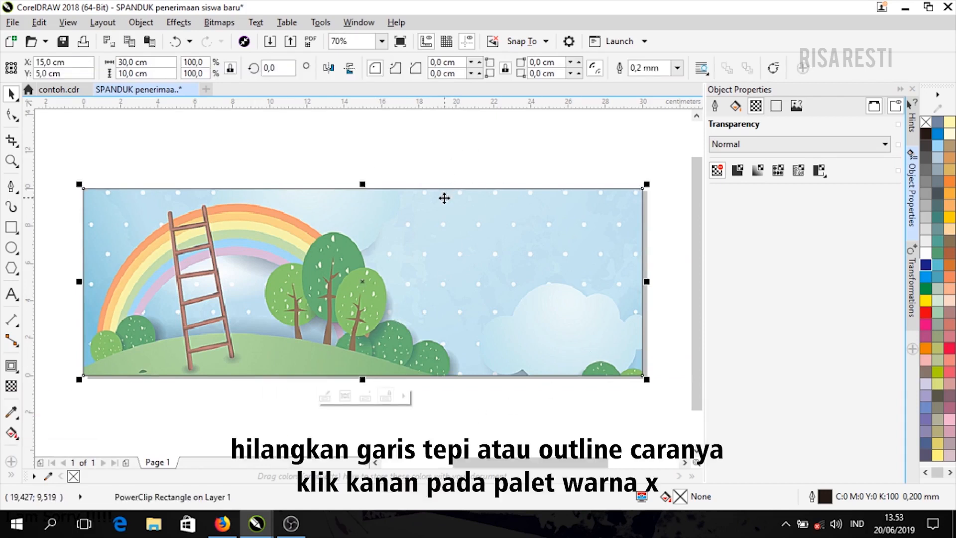
scroll(443, 199, up, 4)
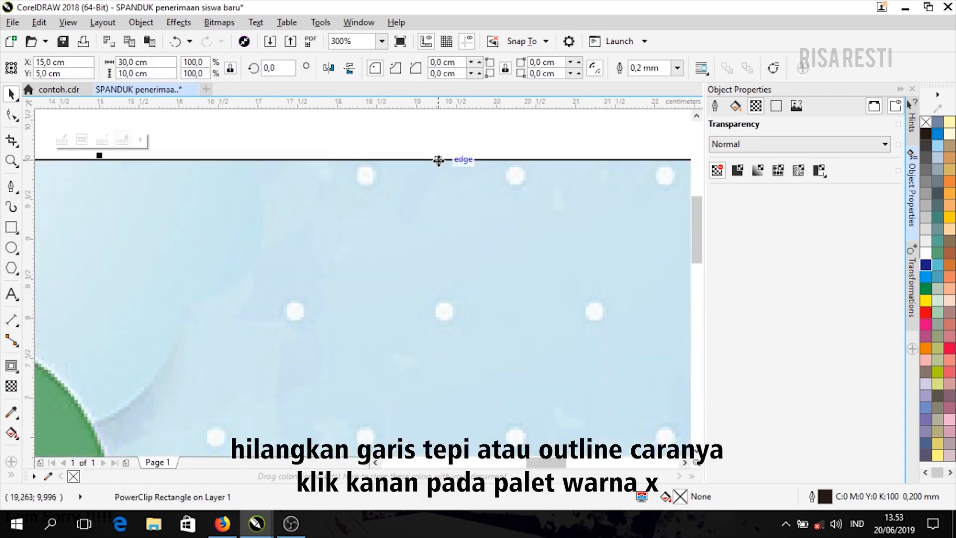
right_click(924, 124)
scroll(378, 223, down, 4)
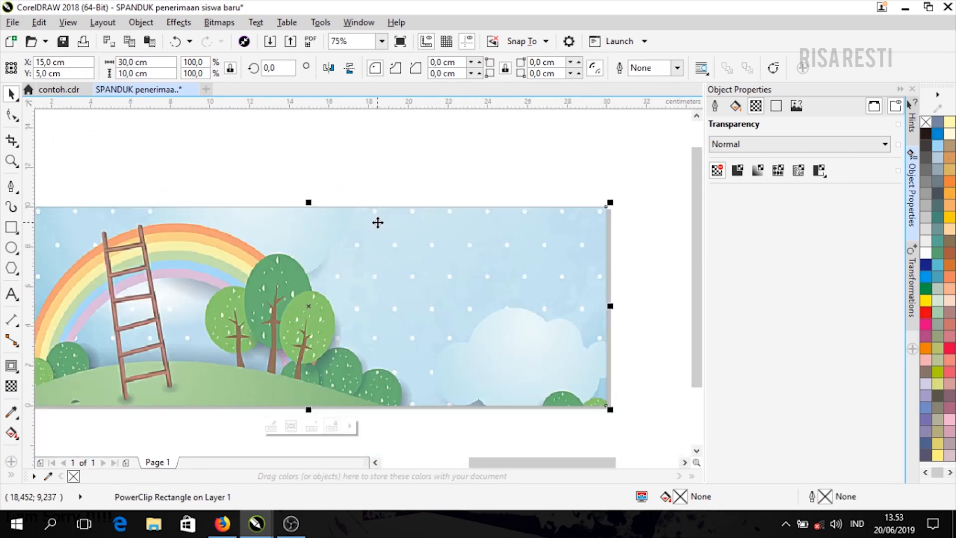
scroll(379, 221, up, 1)
click(503, 410)
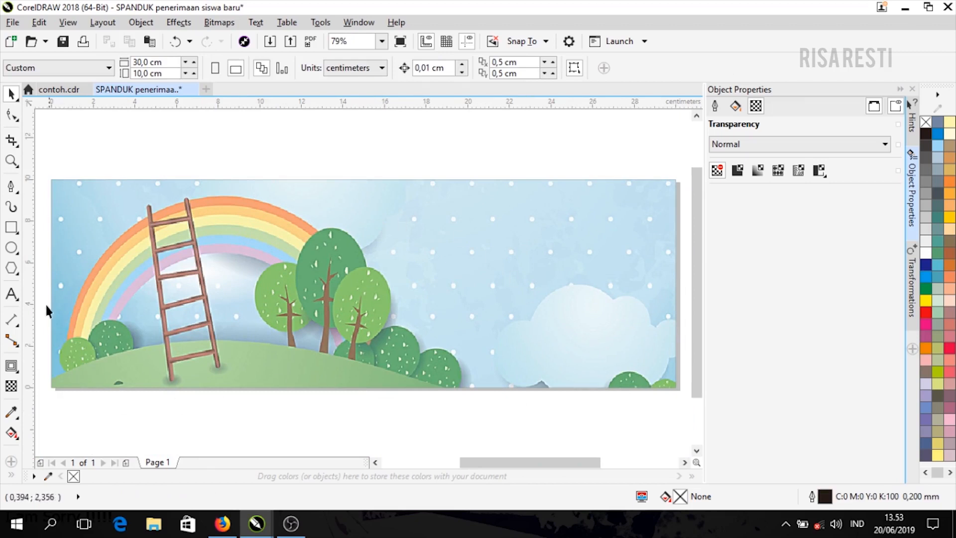
- Type the title 'TK TUNAS BUNDA' on the banner and enlarge it to about 47 pt
click(10, 293)
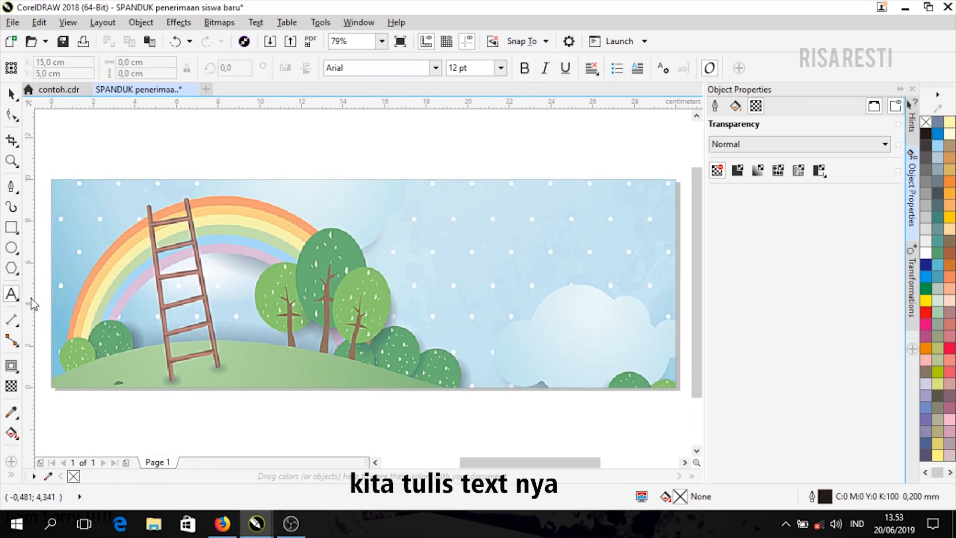
click(247, 205)
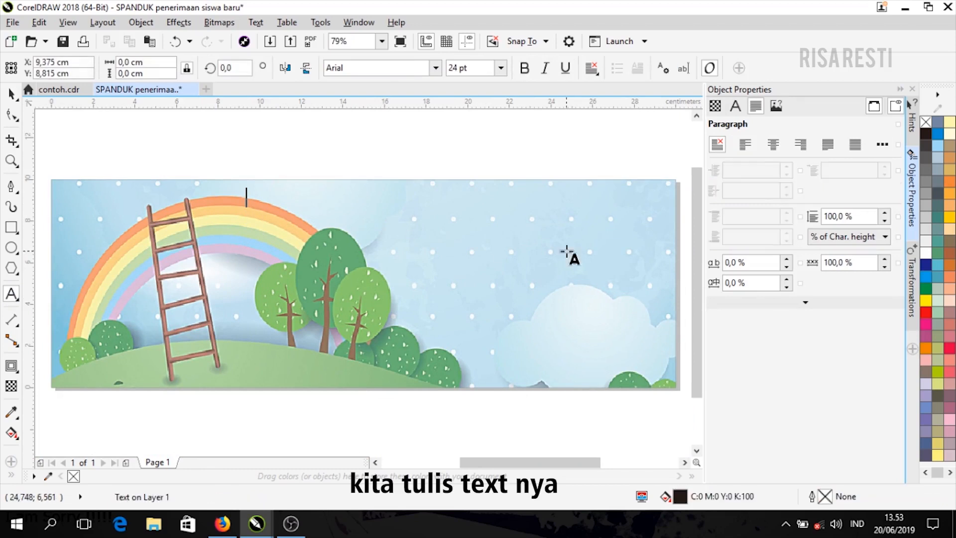
text(TK )
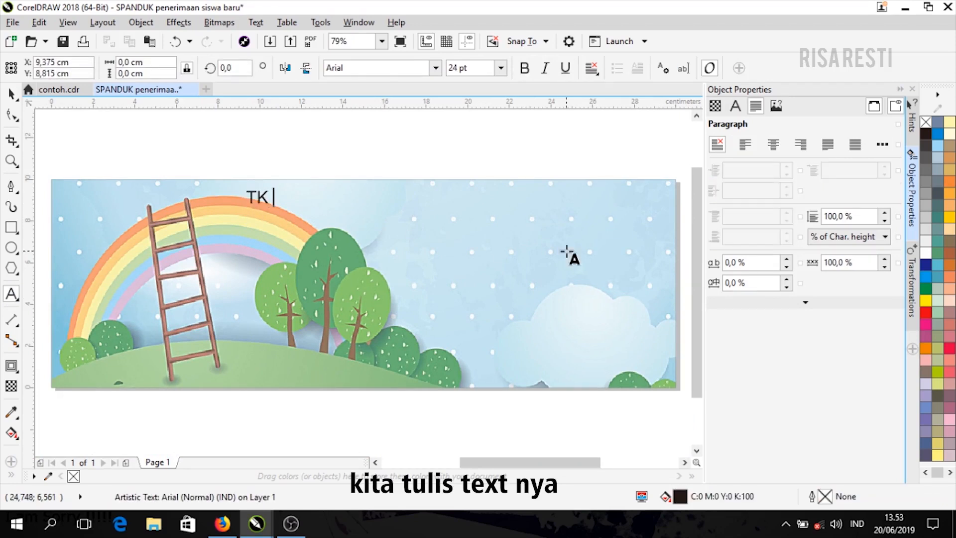
text(TUNAS BUNDA)
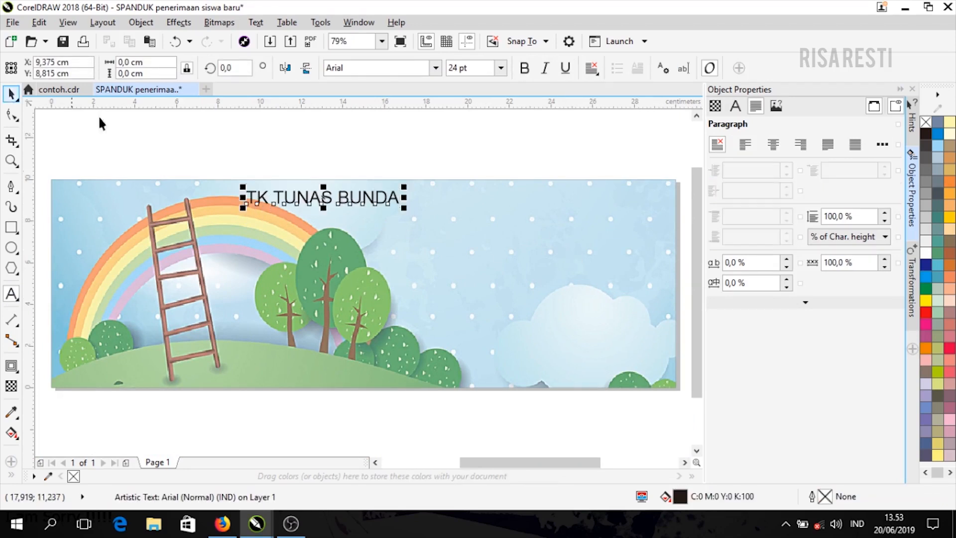
drag(403, 207, 550, 257)
- Set the title font to Gretoon and move the title left above the trees
click(734, 106)
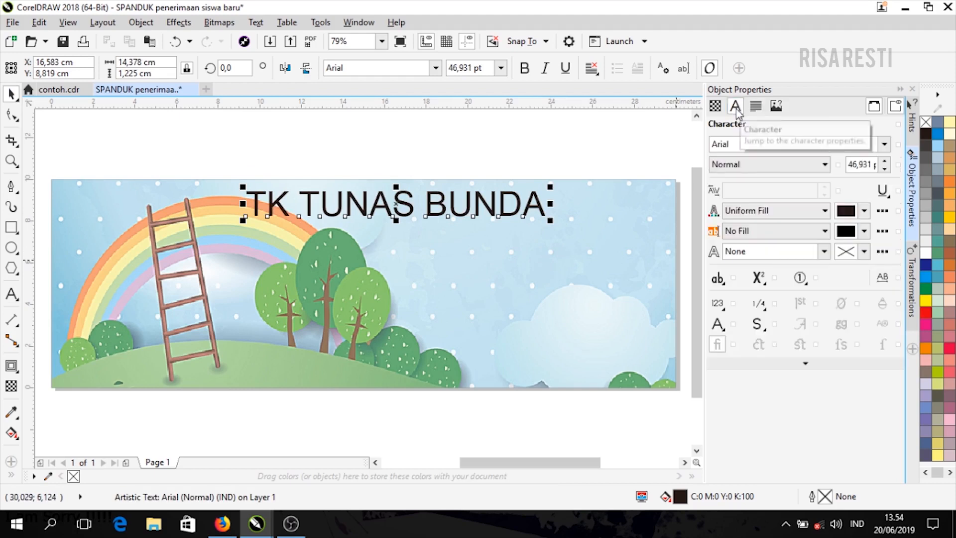
click(884, 144)
scroll(806, 323, down, 10)
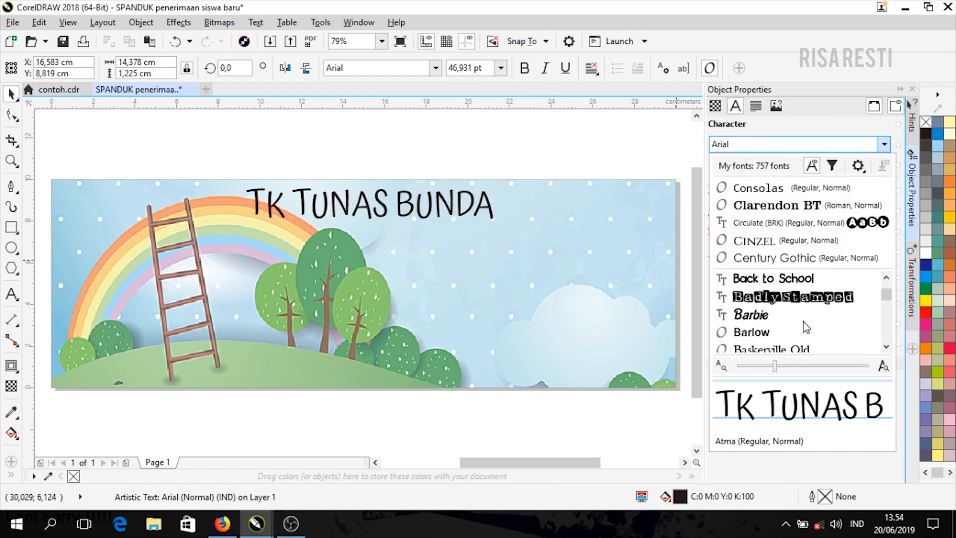
scroll(803, 324, up, 2)
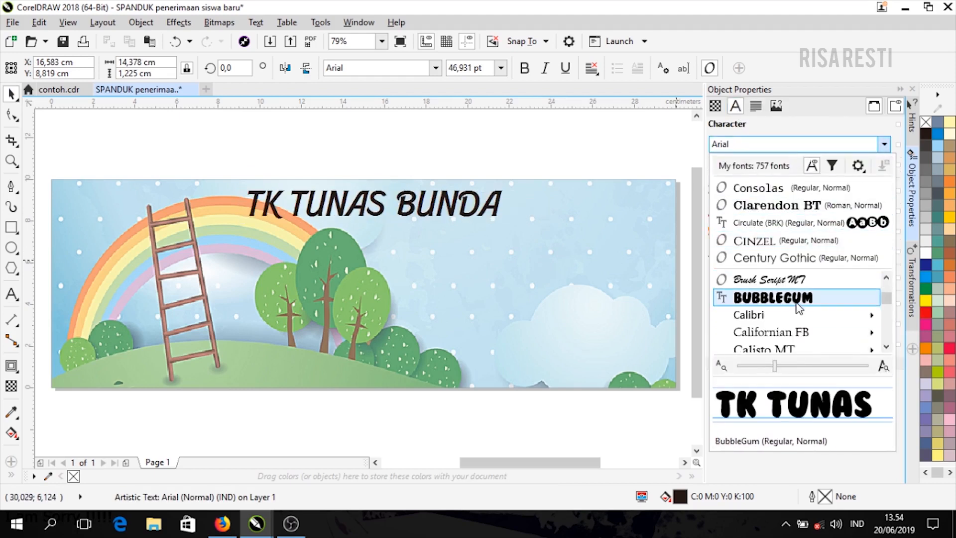
scroll(805, 328, down, 6)
scroll(807, 332, down, 5)
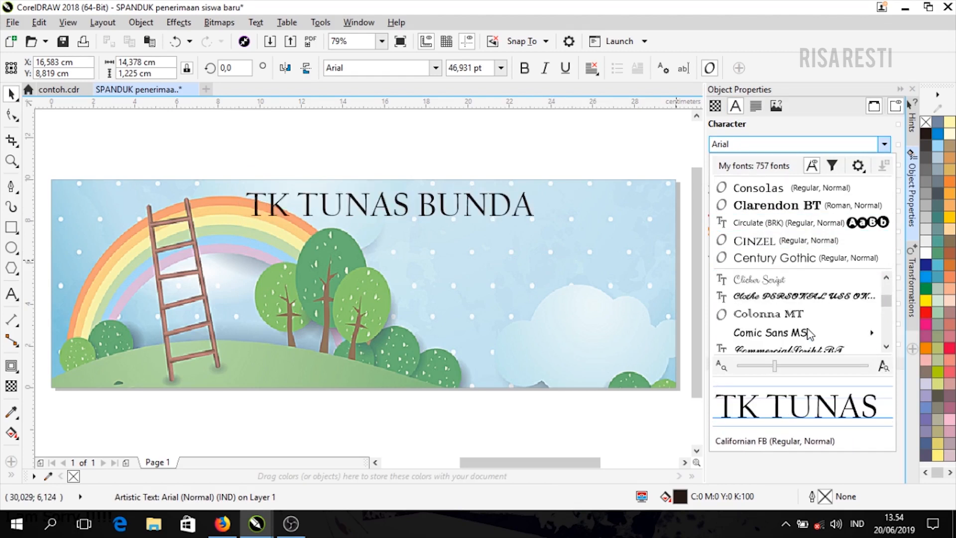
scroll(804, 336, down, 10)
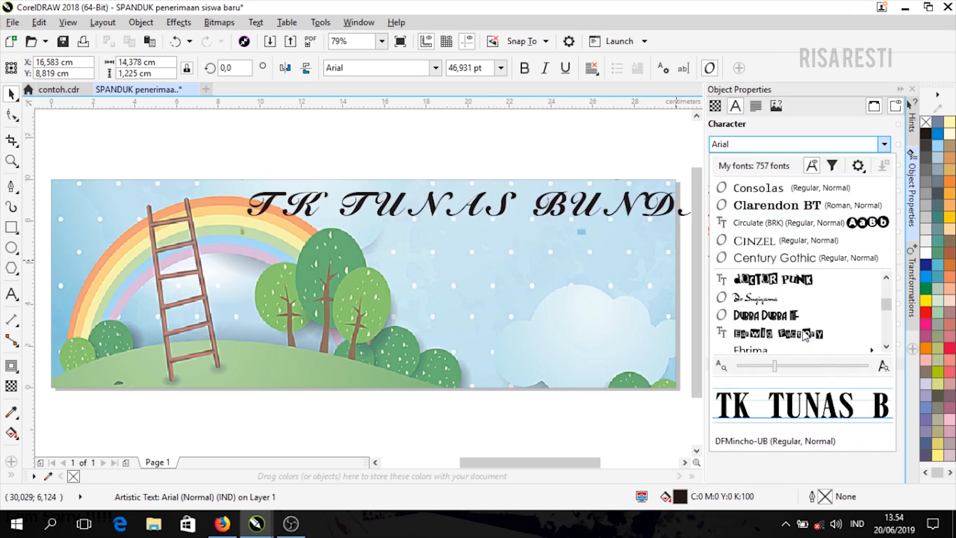
scroll(806, 336, down, 6)
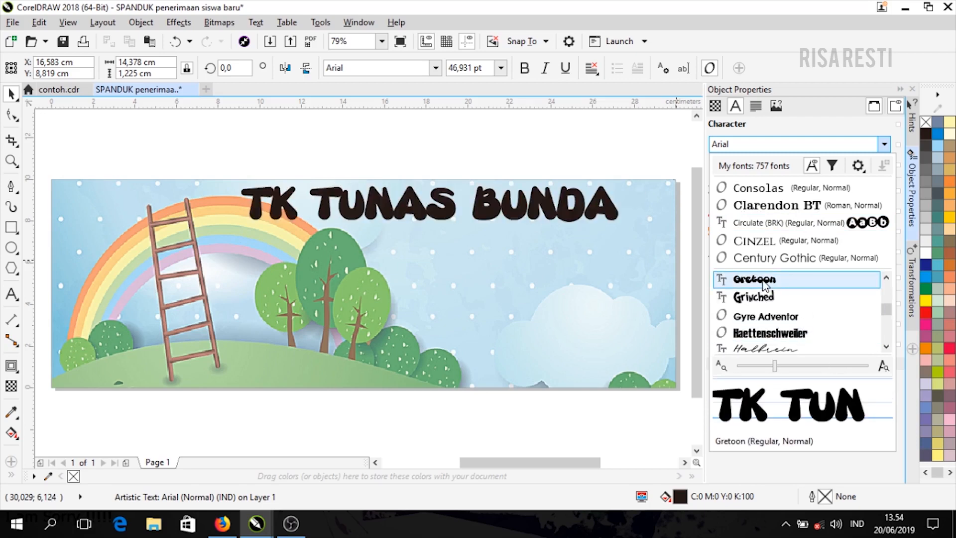
click(764, 280)
drag(602, 223, 516, 219)
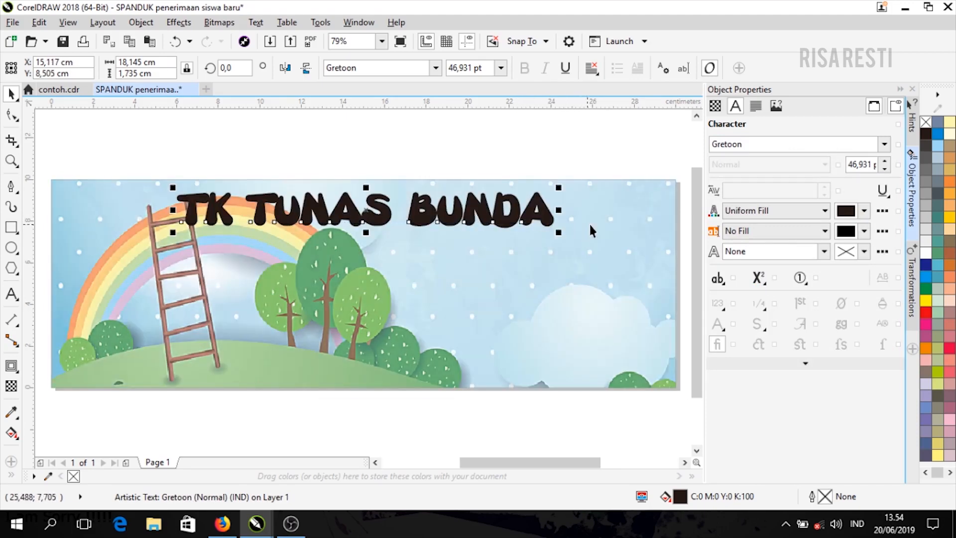
- Centre the title horizontally on the banner background with C
click(571, 150)
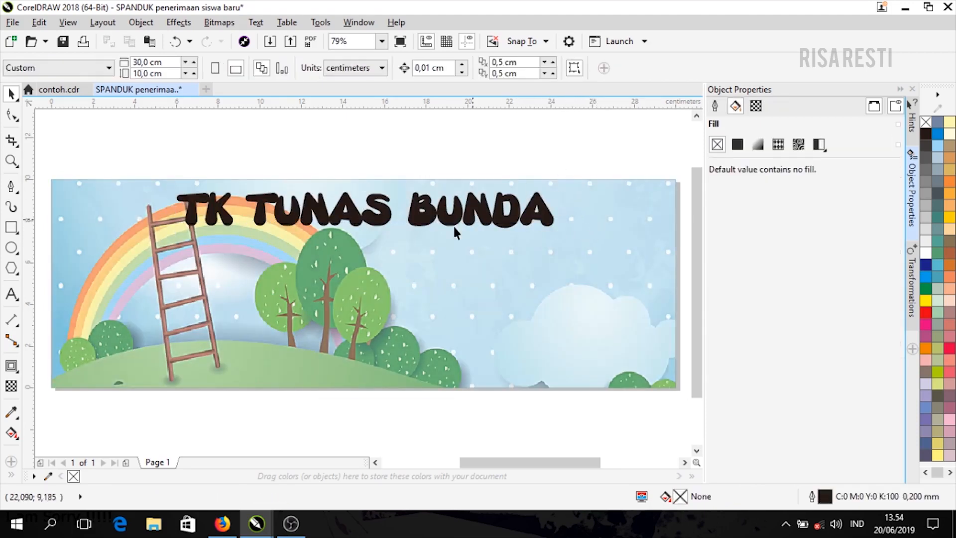
click(309, 215)
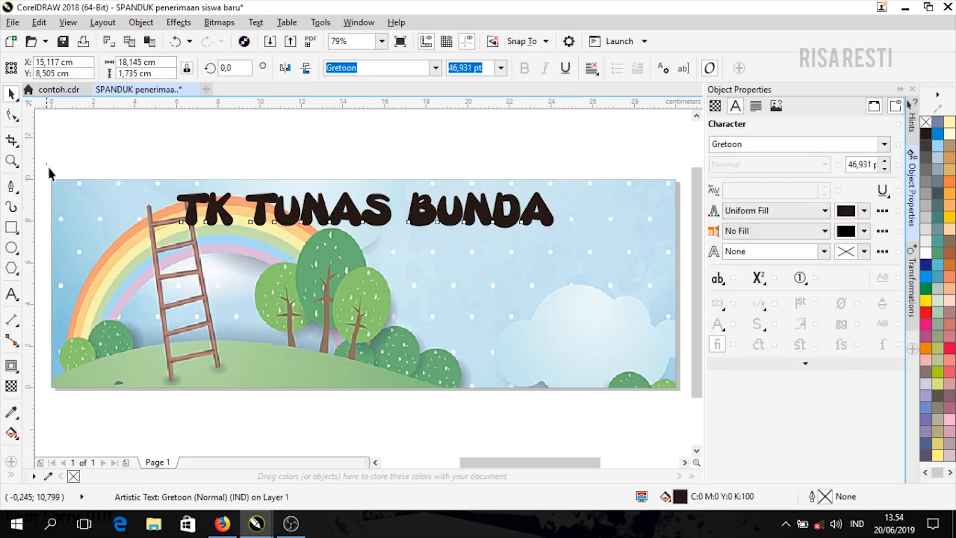
drag(47, 165, 629, 401)
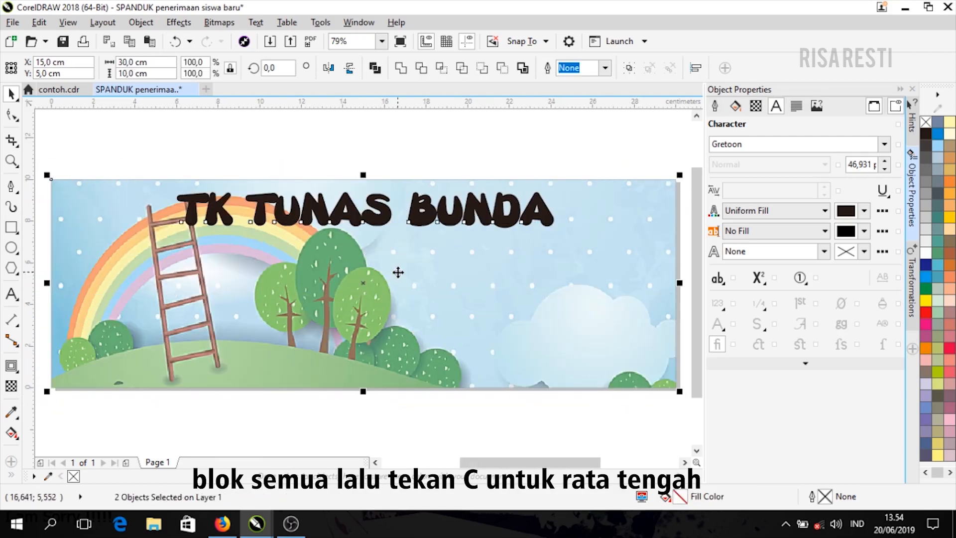
key(c)
click(416, 145)
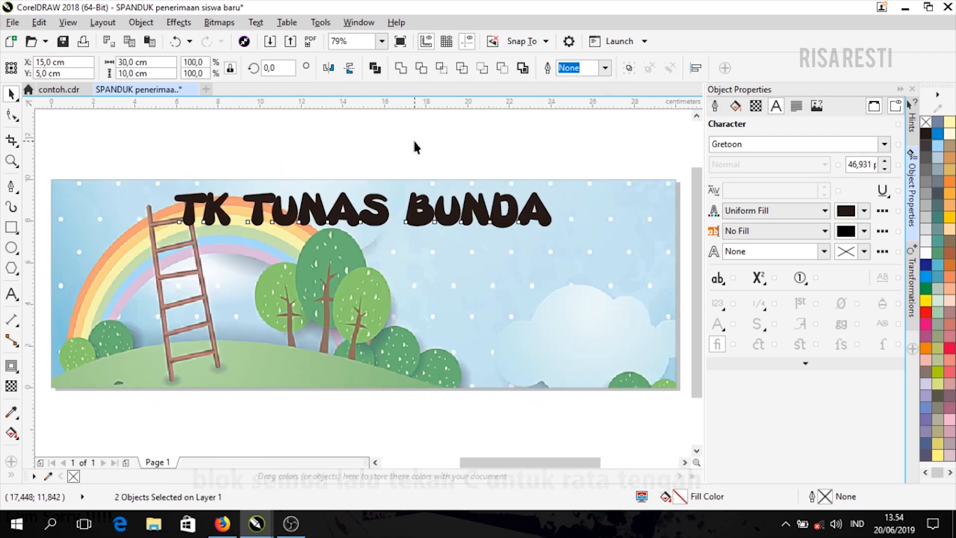
- Fill the 'TK TUNAS BUNDA' title with red
click(426, 222)
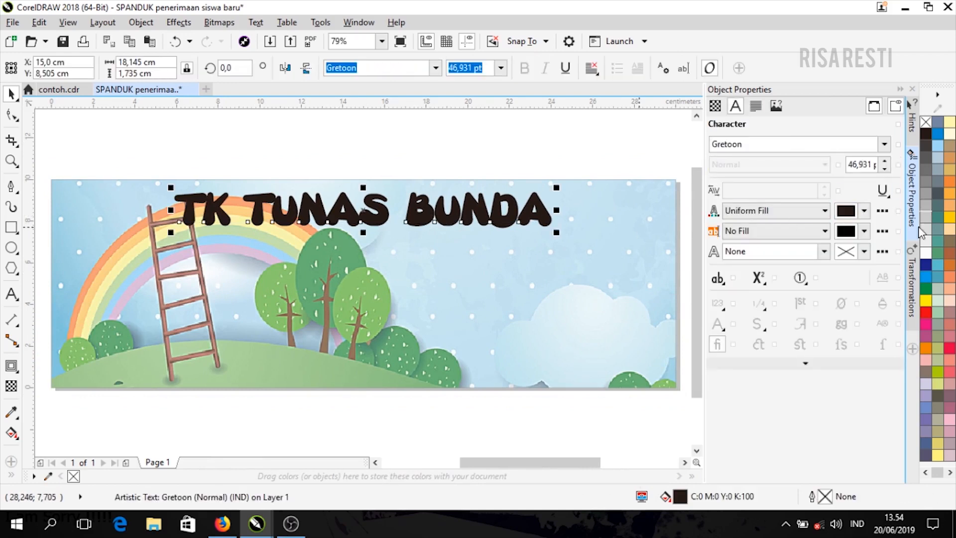
click(923, 313)
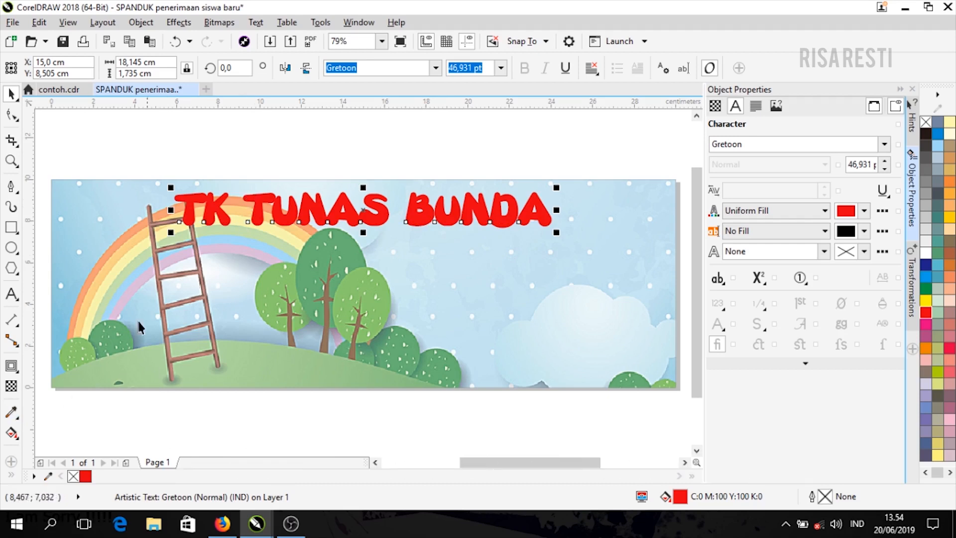
click(18, 373)
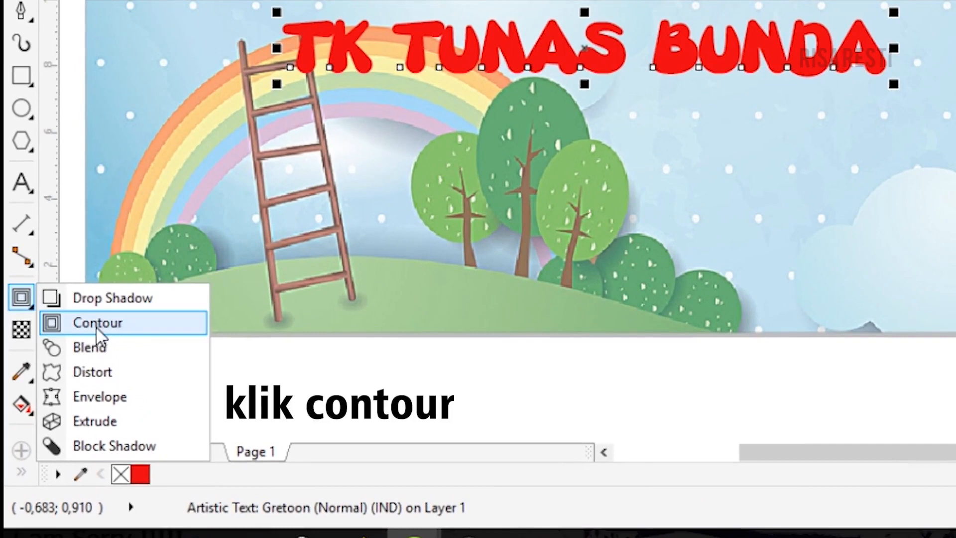
- Apply an outside contour to the title with a black contour fill
click(137, 328)
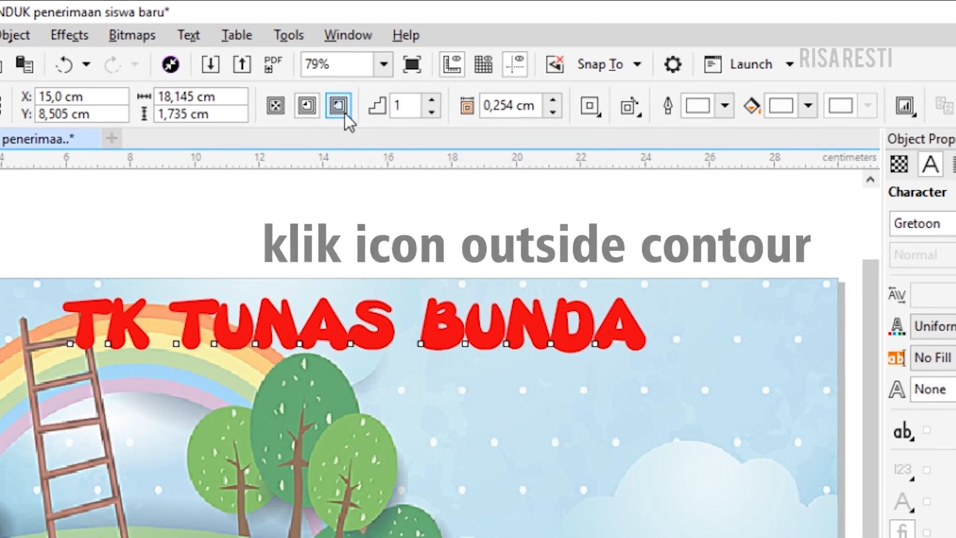
click(342, 110)
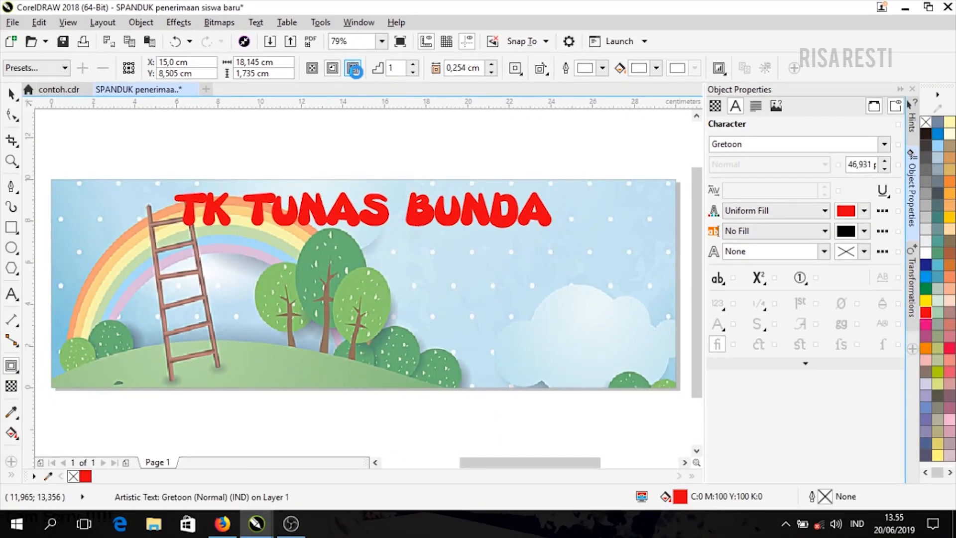
scroll(351, 199, up, 3)
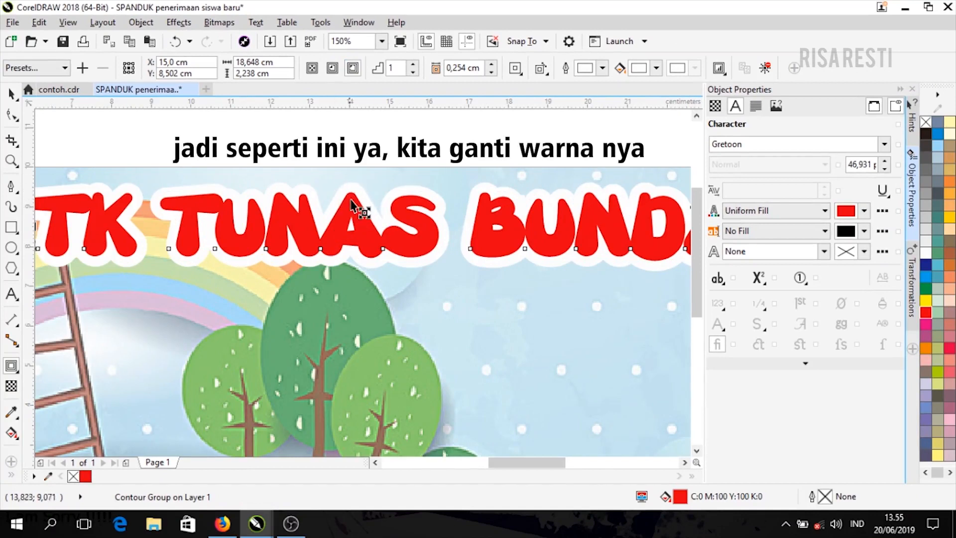
click(656, 67)
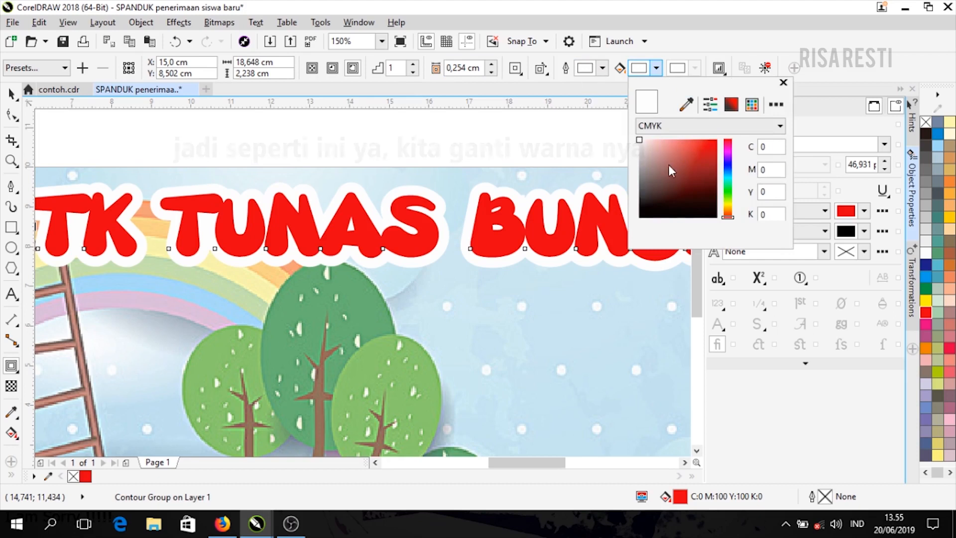
drag(645, 215, 634, 226)
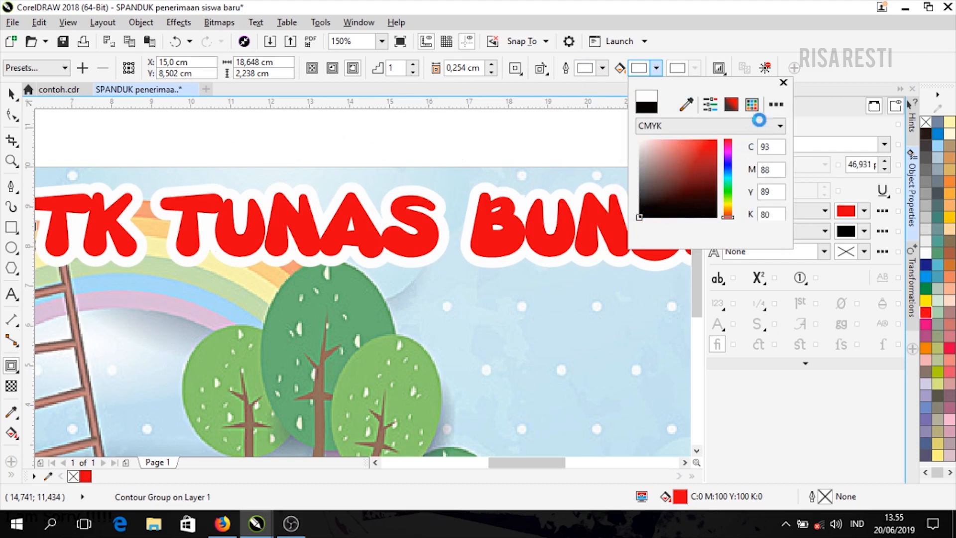
click(784, 84)
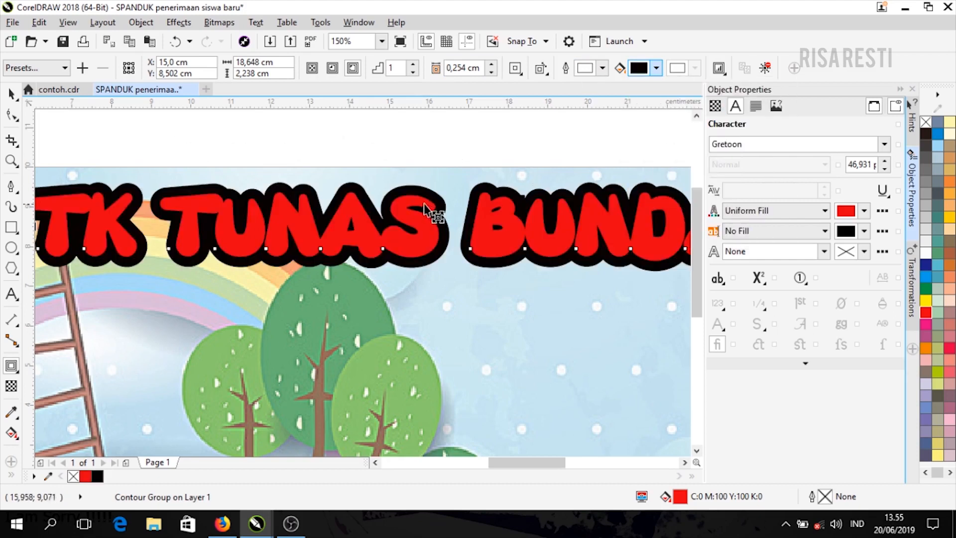
- Set the contour offset to 0,1 cm
click(491, 74)
click(493, 74)
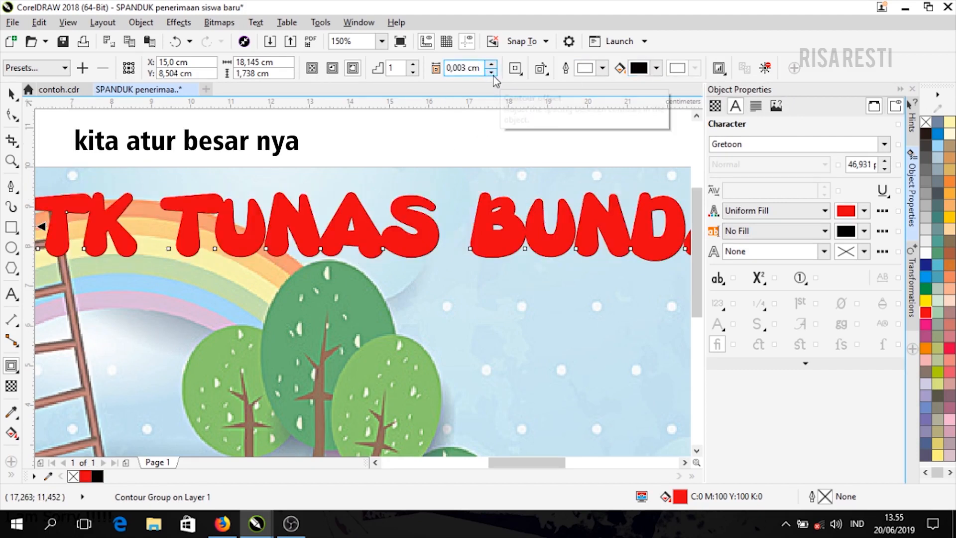
double_click(465, 70)
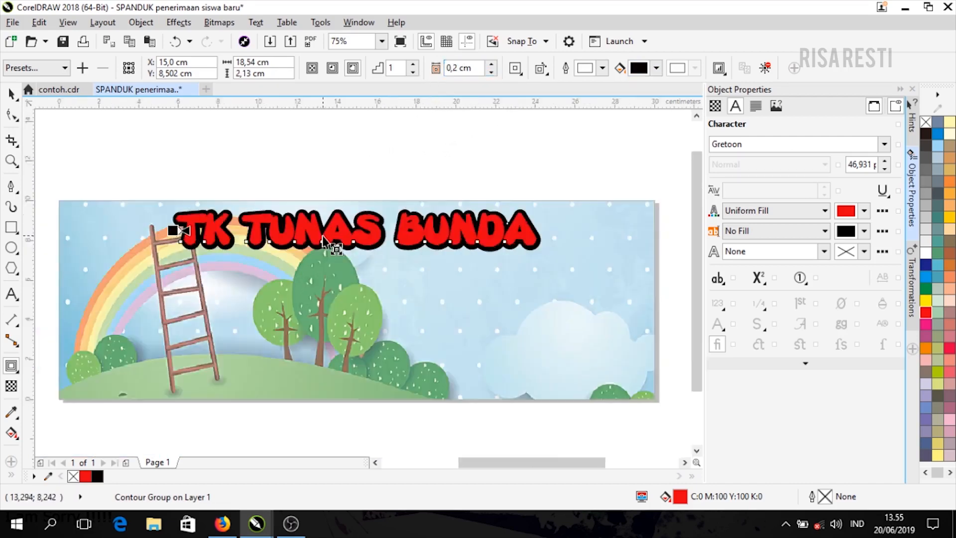
scroll(335, 246, up, 1)
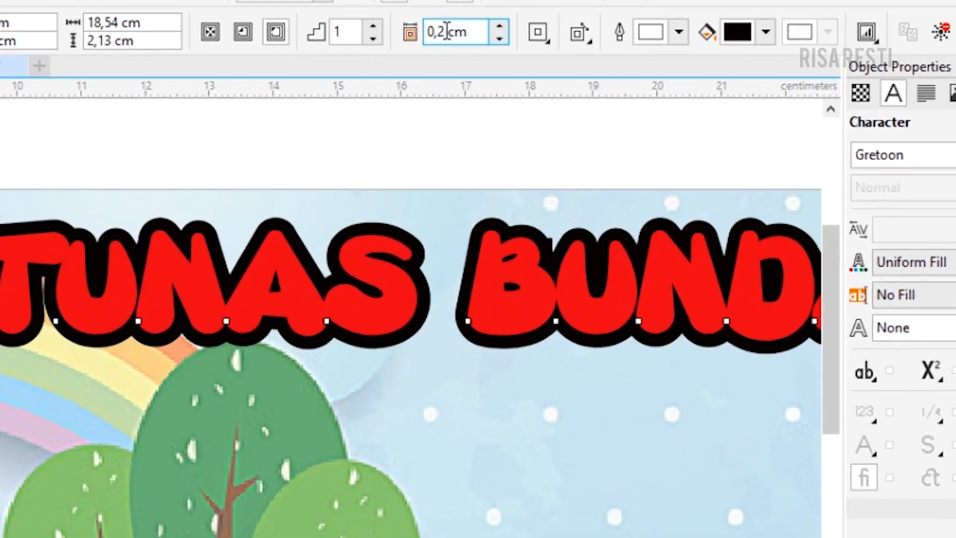
text(1)
key(Return)
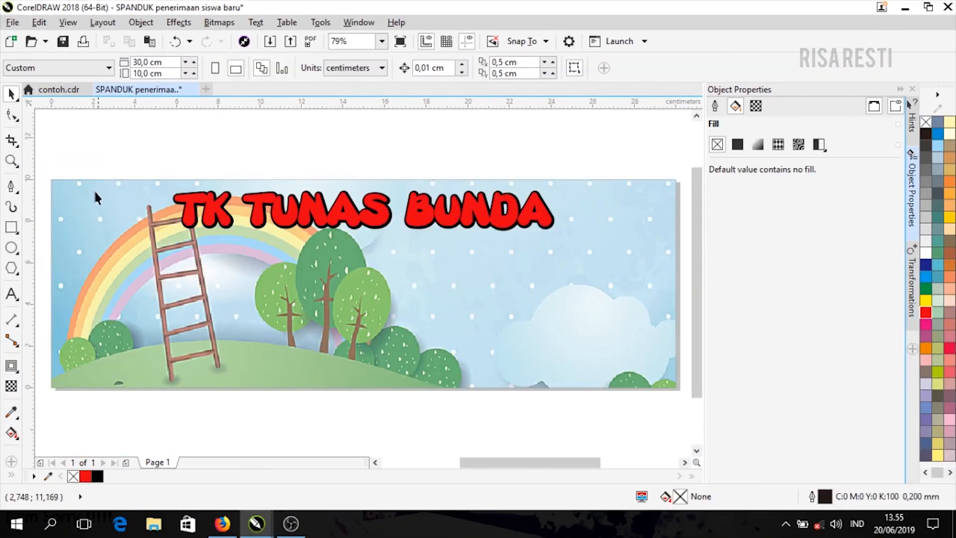
- Draw a long rectangle strip across the banner just below the title
click(10, 231)
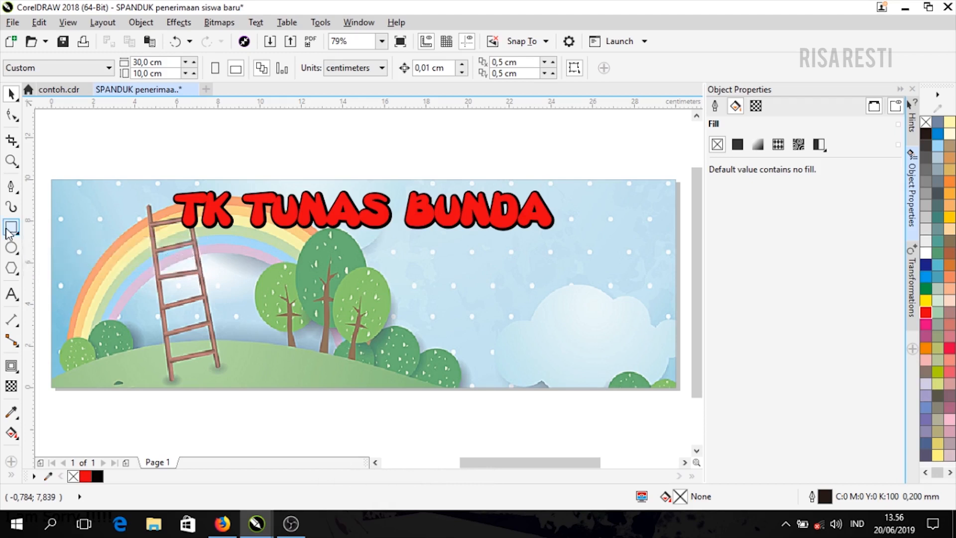
drag(69, 229, 659, 256)
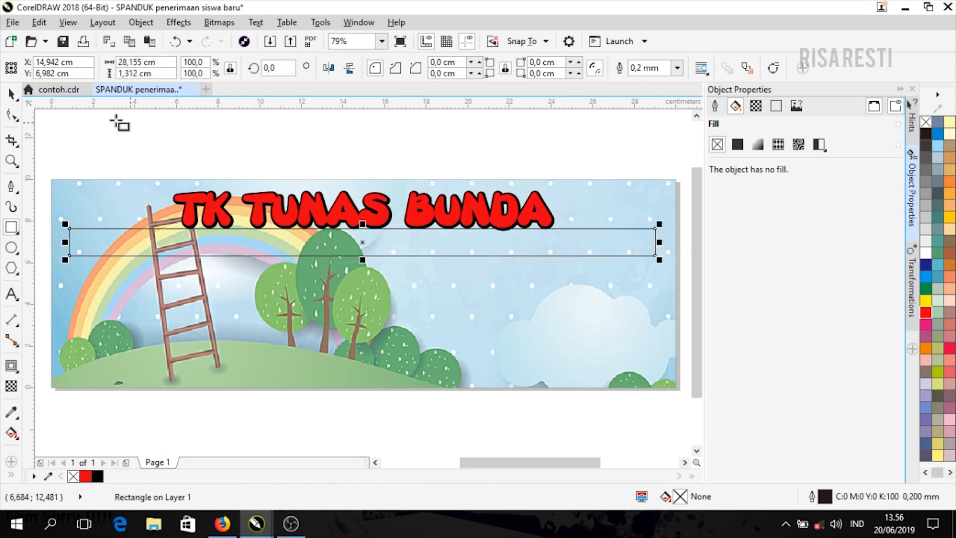
click(11, 93)
drag(410, 247, 418, 254)
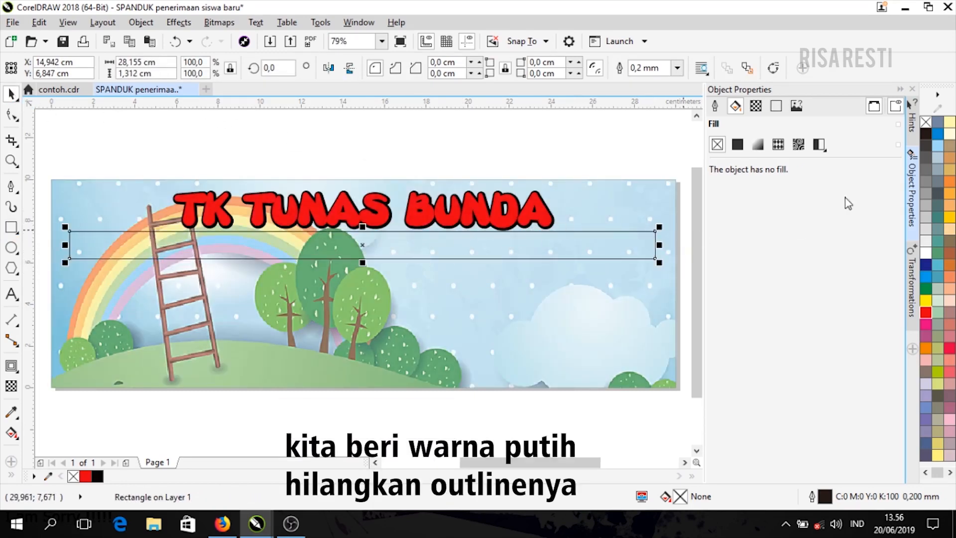
- Fill the strip white, remove its outline, and view the contoh.cdr reference banner
click(925, 252)
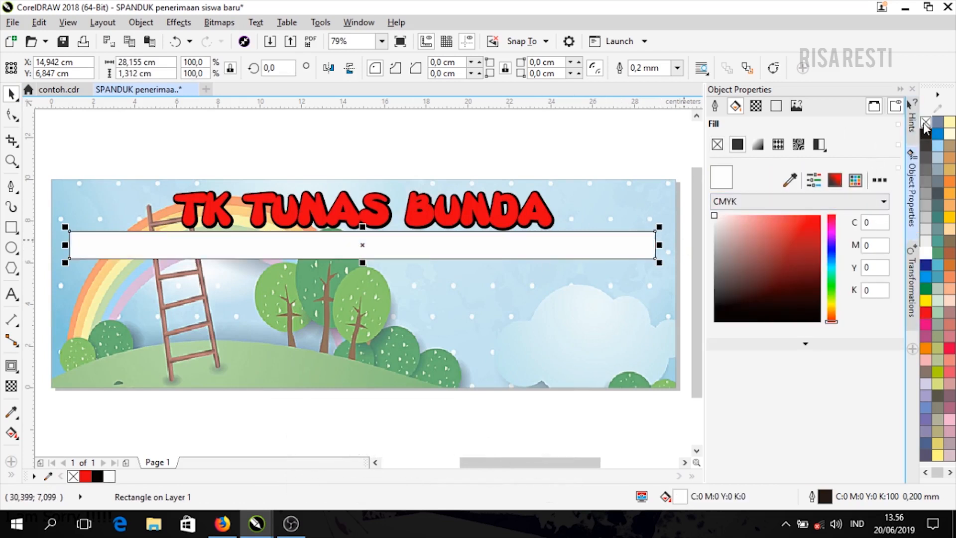
right_click(923, 122)
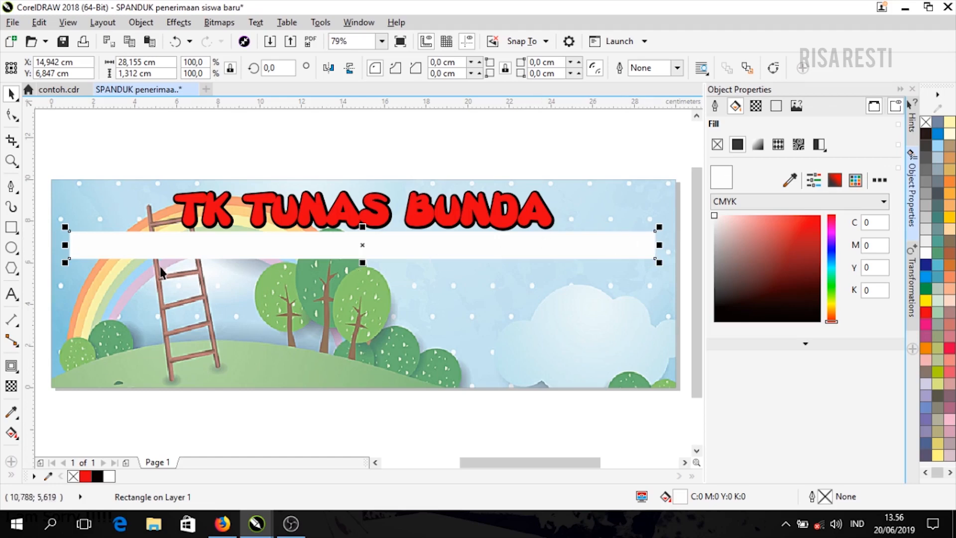
click(109, 157)
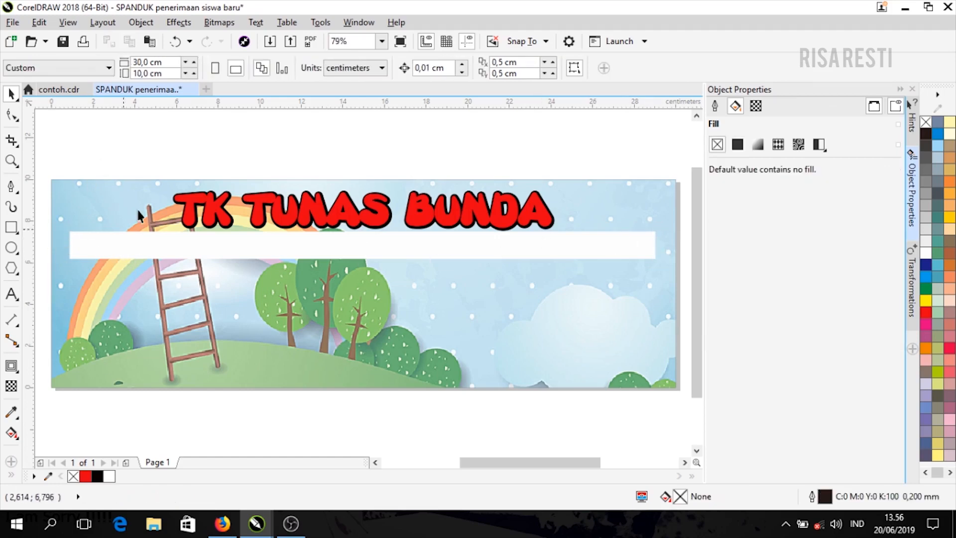
click(59, 89)
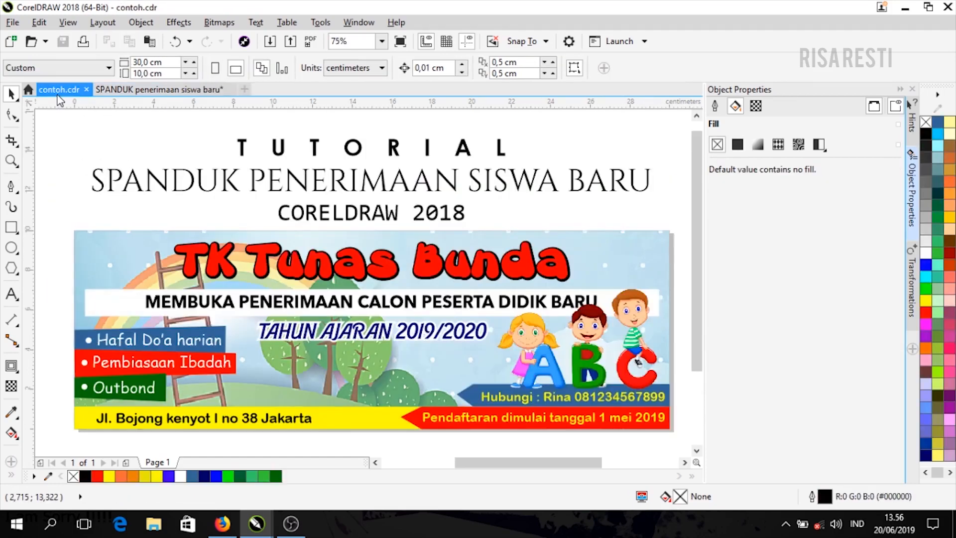
- Type 'MEMBUKA PENERIMAAN CALON PESERTA DIDIK BARU' inside the white strip
click(133, 90)
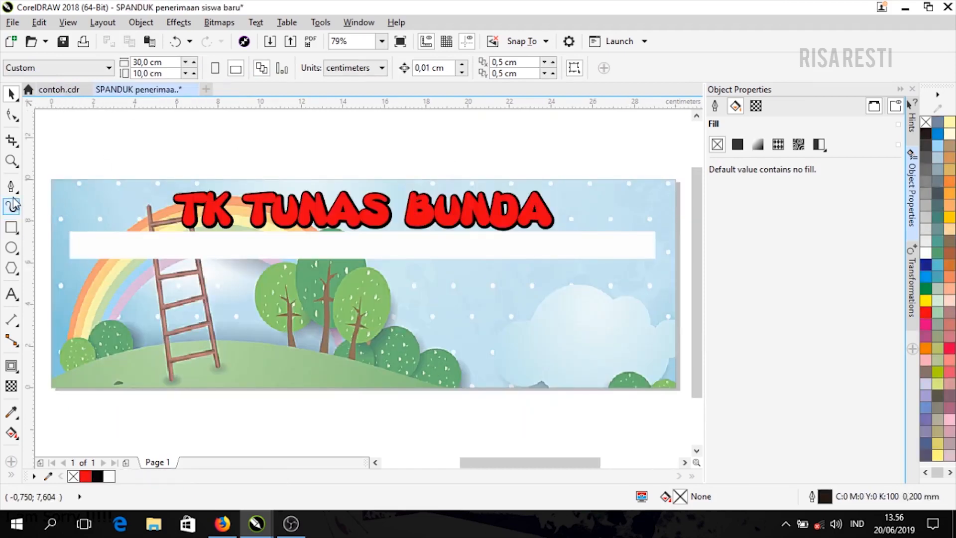
click(12, 293)
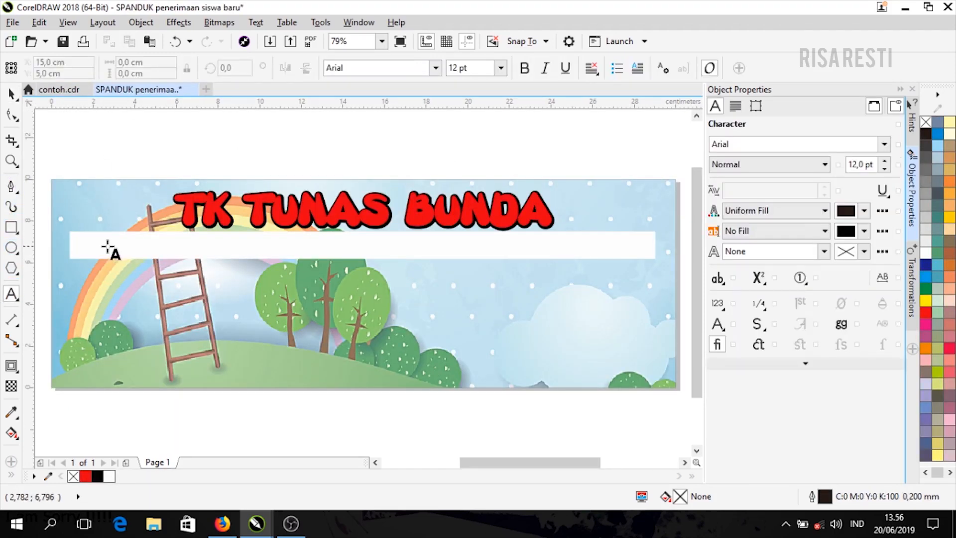
click(99, 247)
text(memb)
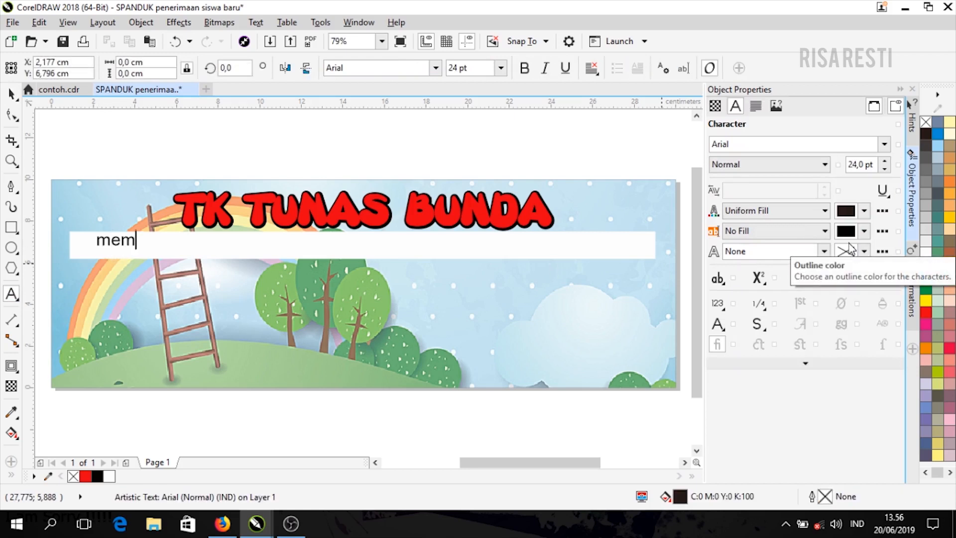
key(BackSpace)
key(BackSpace)
key(BackSpace)
key(BackSpace)
text(MEMBUKA PENERIMAAN)
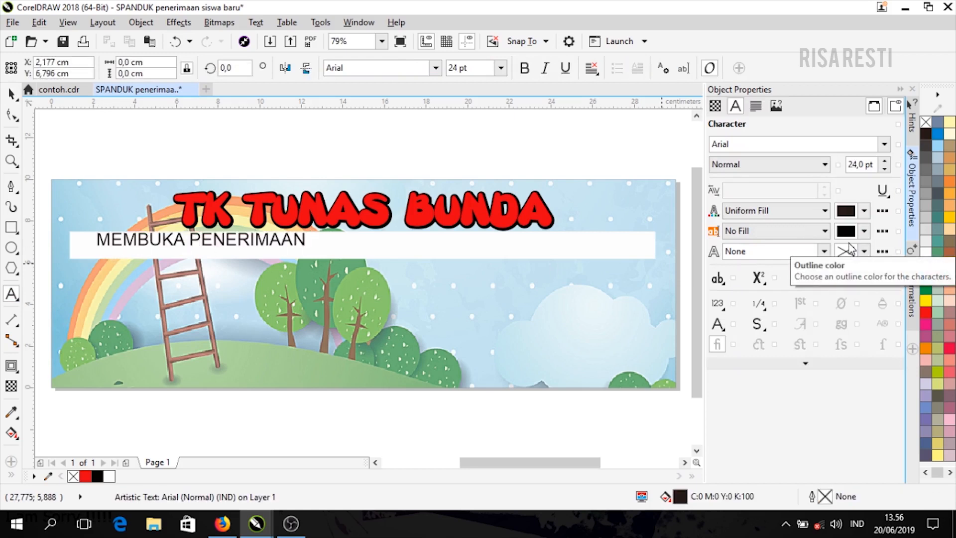
text( CALON PESERTA DIDIK BARU)
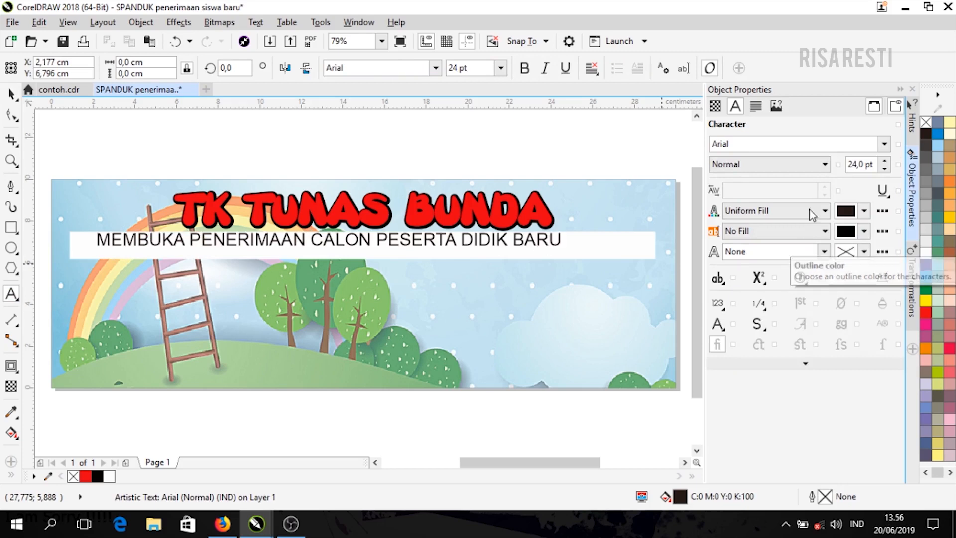
key(ctrl+space)
drag(562, 244, 575, 255)
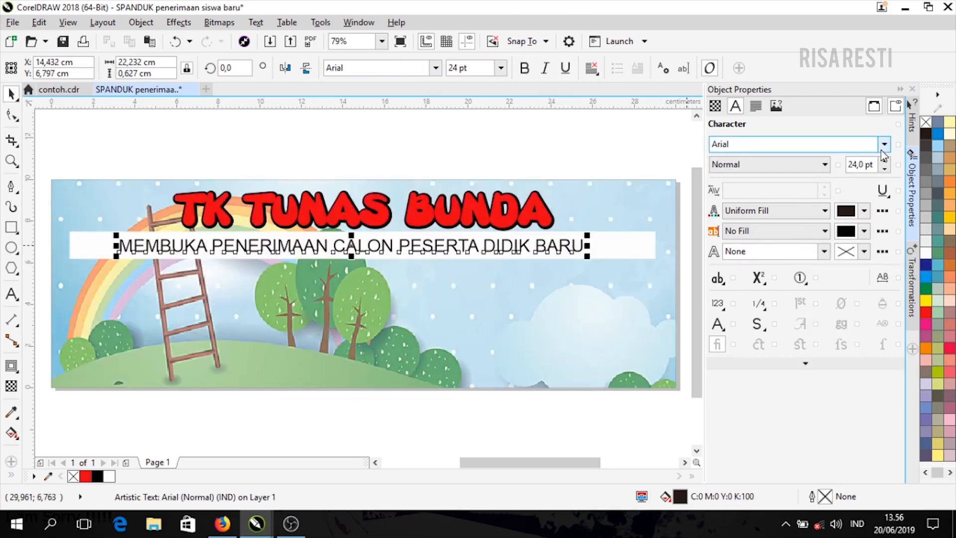
- Set the line's font to Avenir Next Pro and centre it on the white strip
click(884, 144)
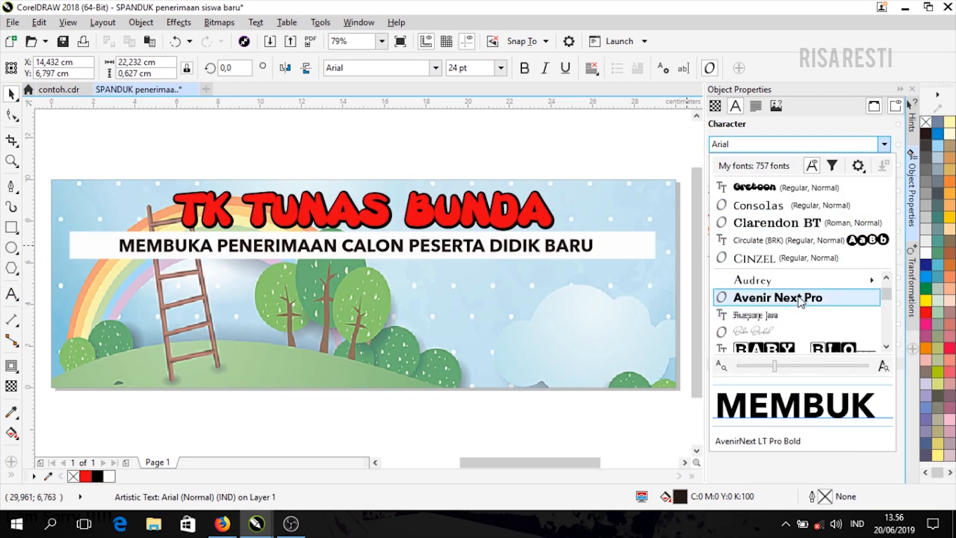
click(800, 298)
shift+click(637, 249)
key(c)
key(Escape)
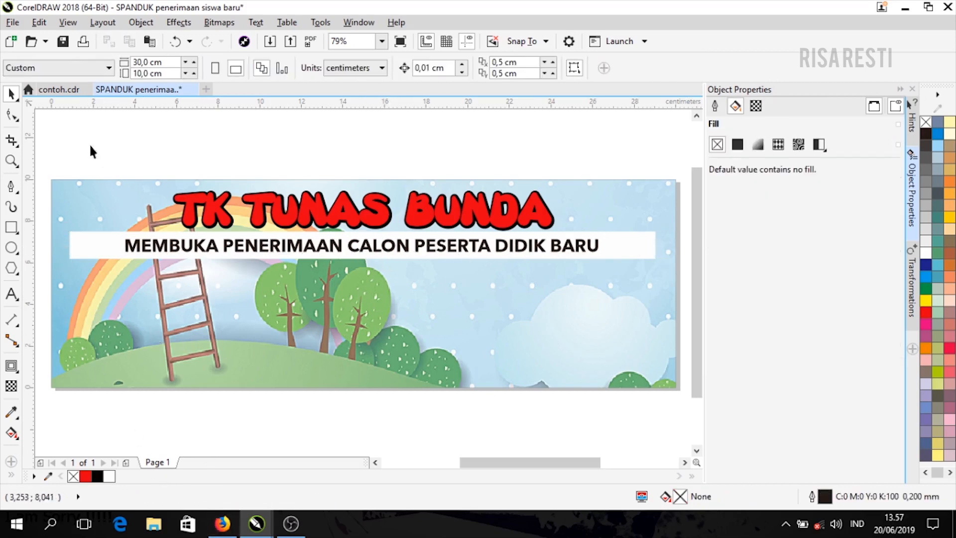
click(66, 92)
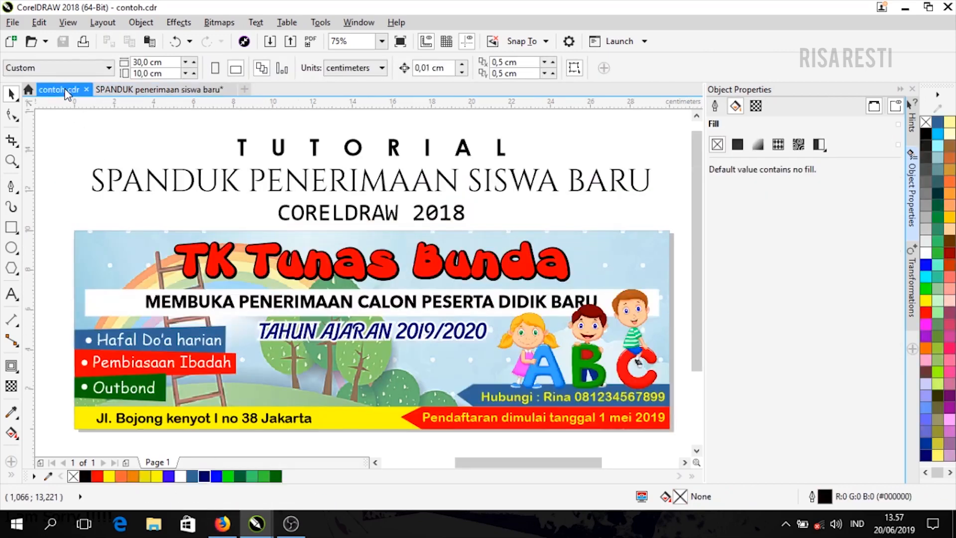
click(149, 90)
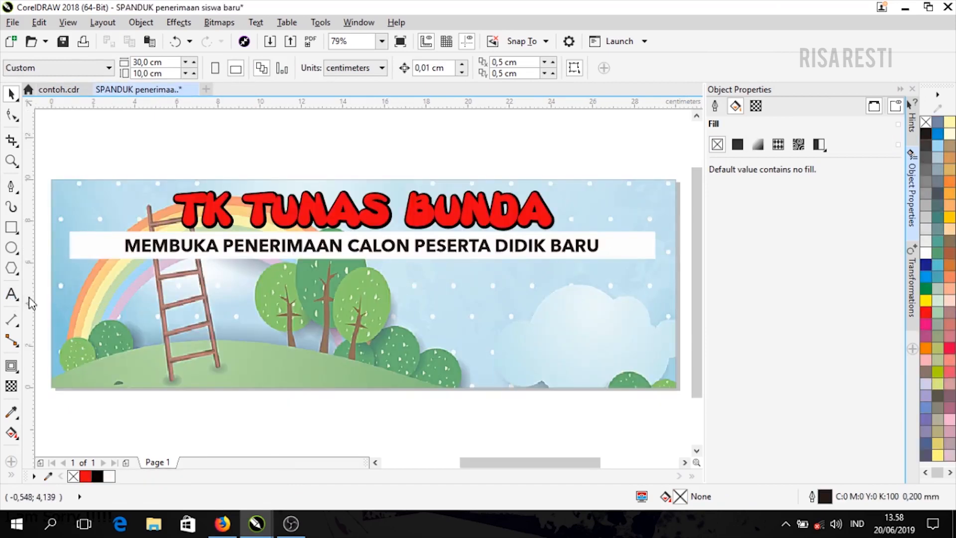
- Type 'TAHUN AJARAN 2019/2020' as a text line below the white strip
click(12, 293)
click(248, 278)
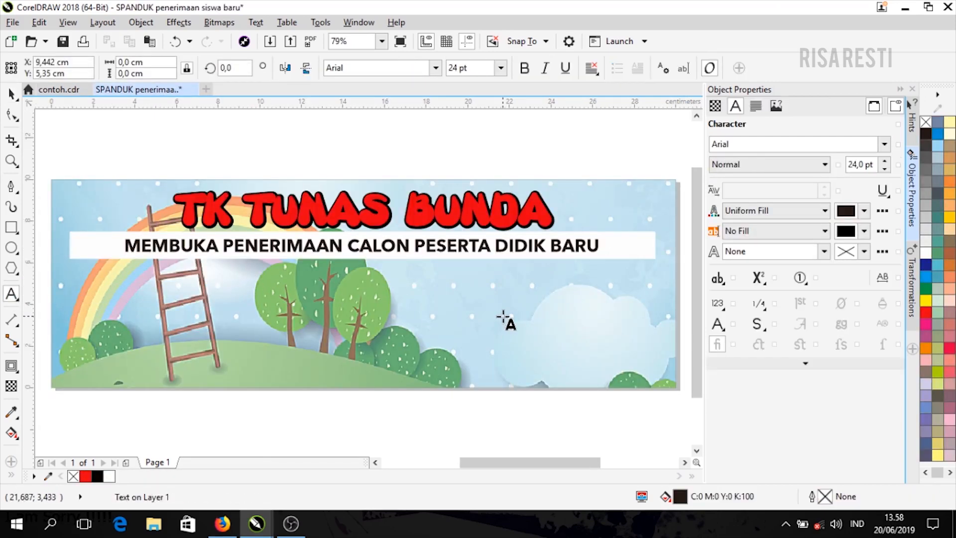
text(TAHUN AJARAN 2019/2020)
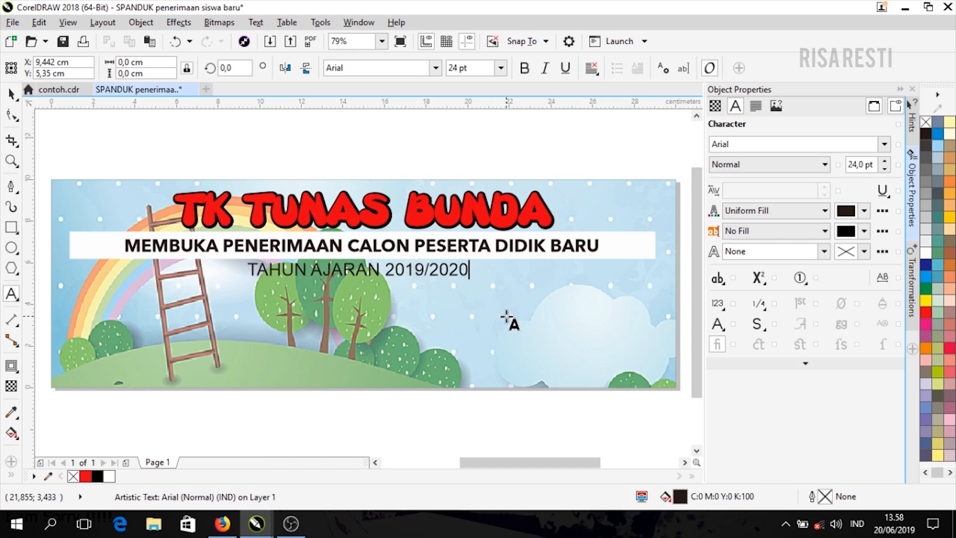
- Set the year text to the Barbie font and colour it dark blue
click(11, 94)
click(884, 143)
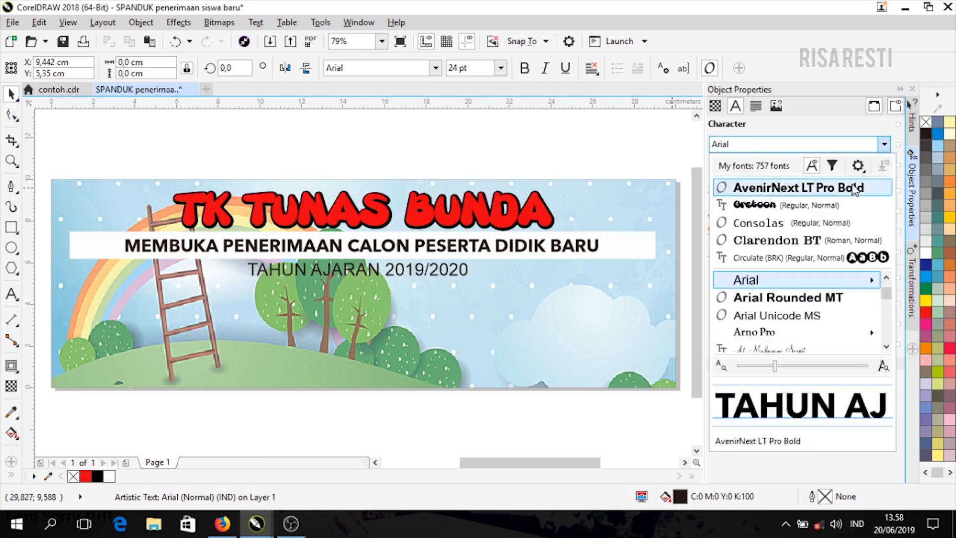
scroll(795, 318, down, 3)
click(794, 319)
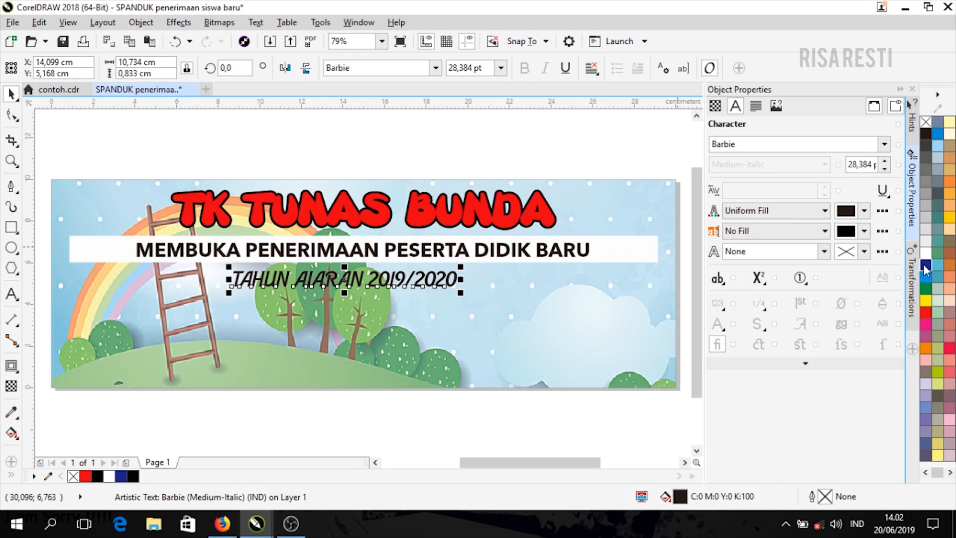
click(925, 266)
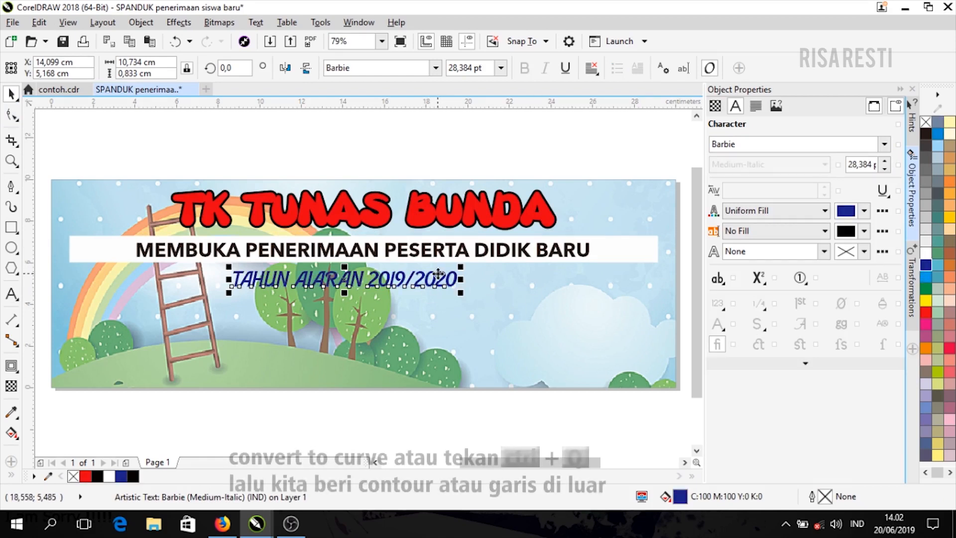
- Convert the year text to curves and give it a white outside contour
key(ctrl+q)
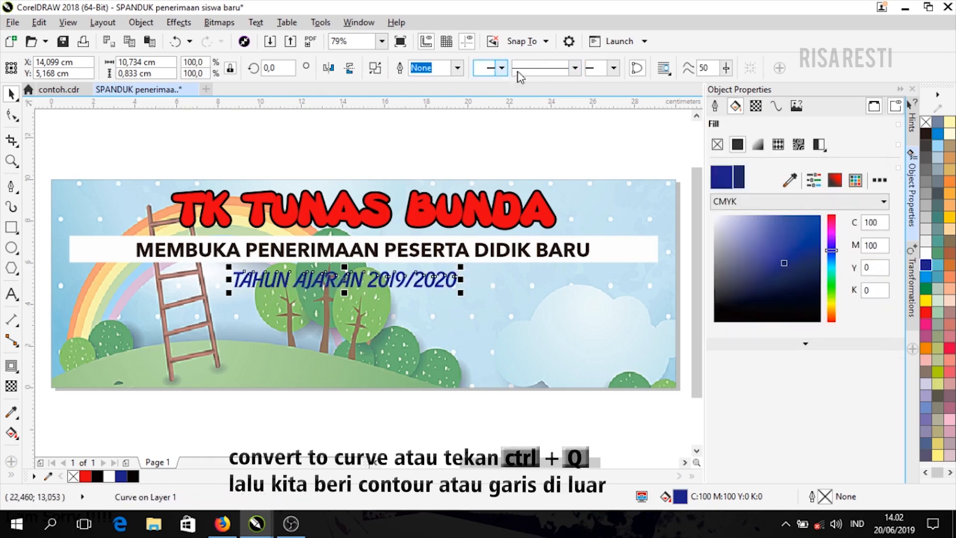
click(11, 366)
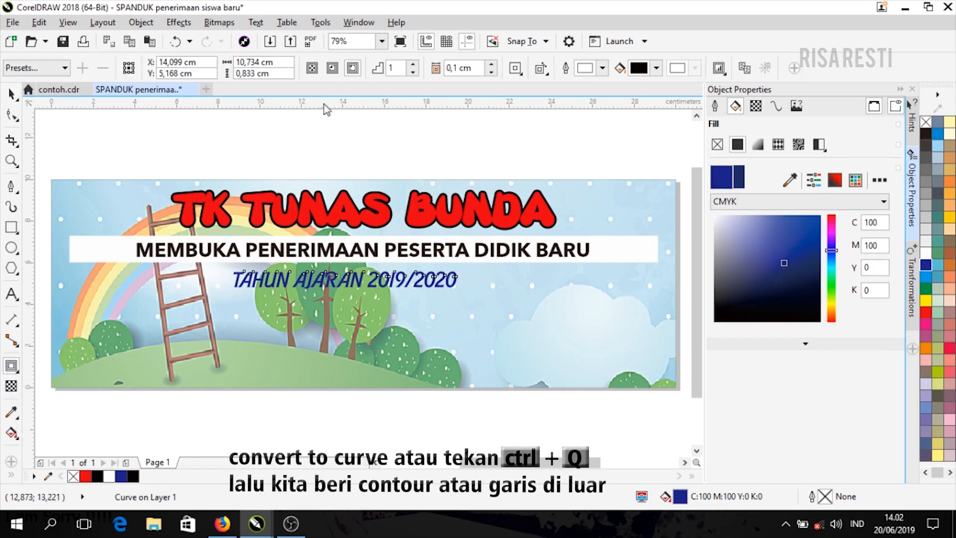
click(354, 71)
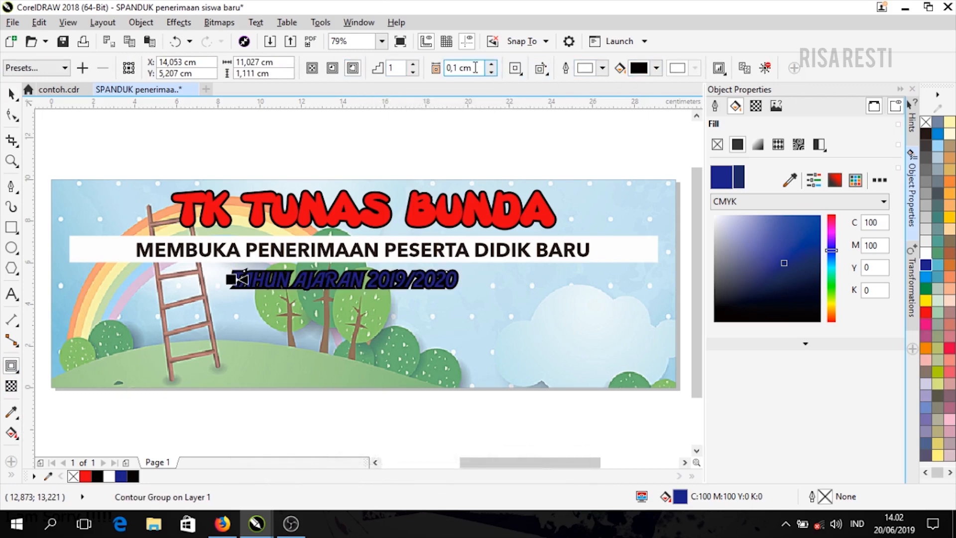
click(657, 68)
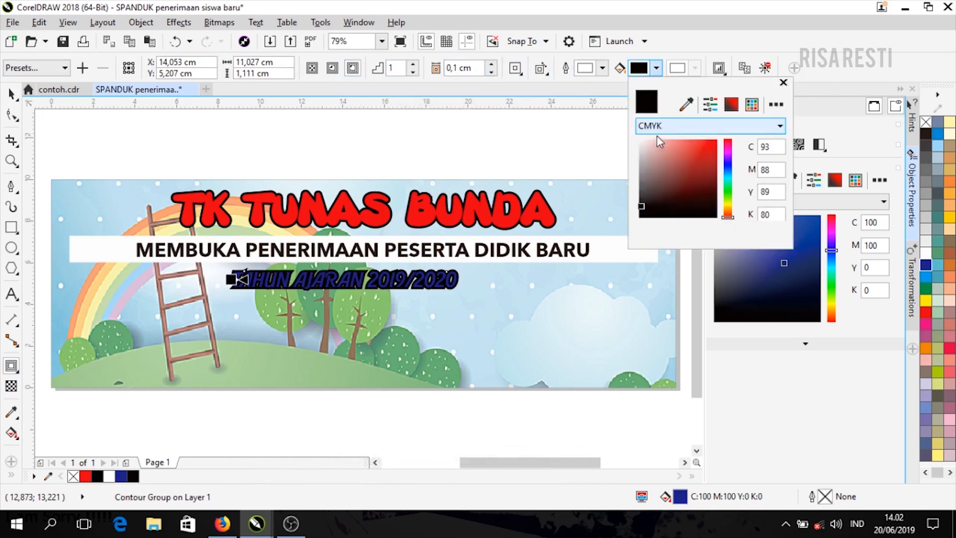
click(639, 142)
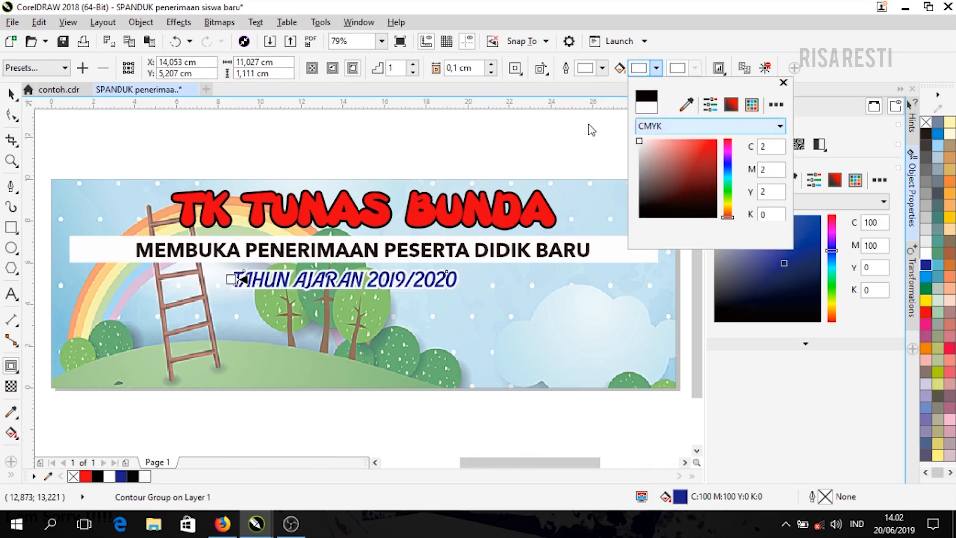
click(783, 83)
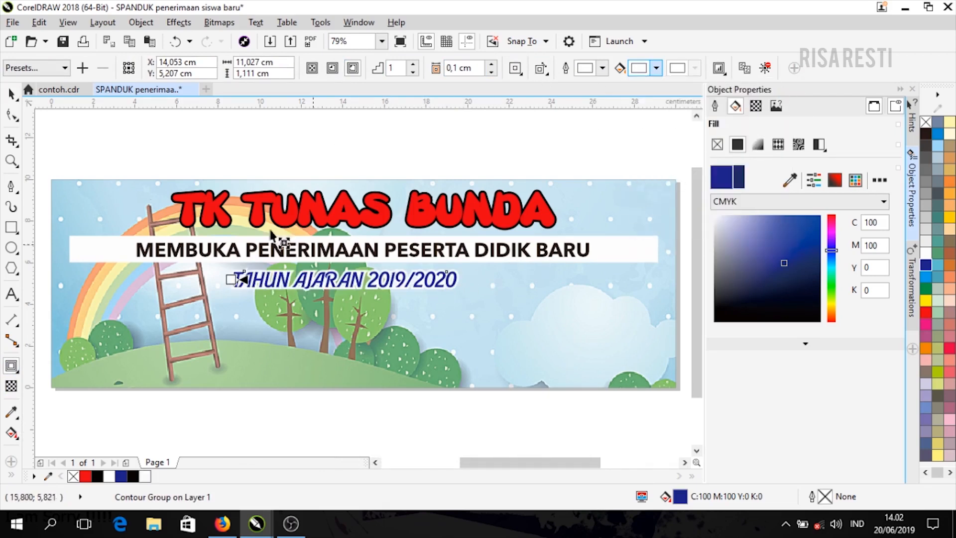
- Centre the TAHUN AJARAN text horizontally under the MEMBUKA bar
drag(392, 285, 395, 283)
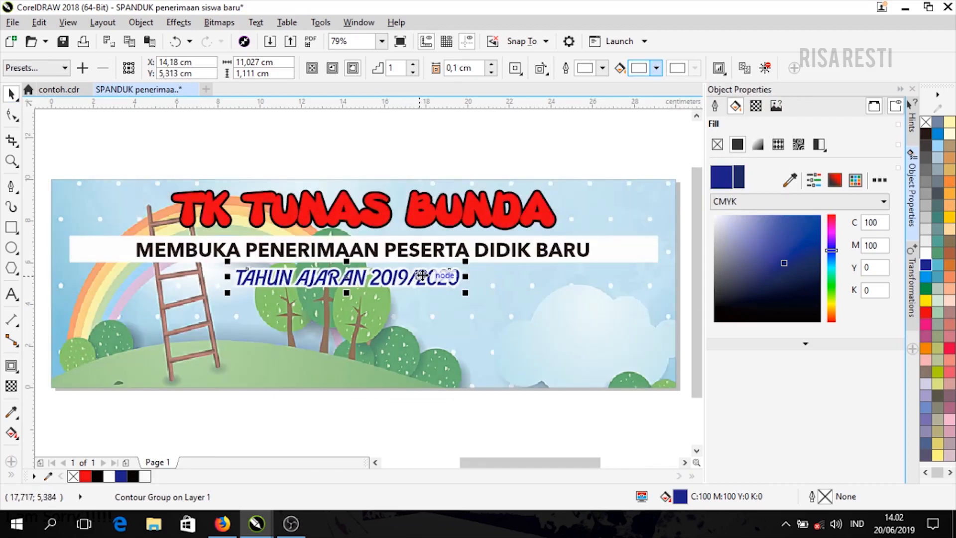
shift+click(600, 253)
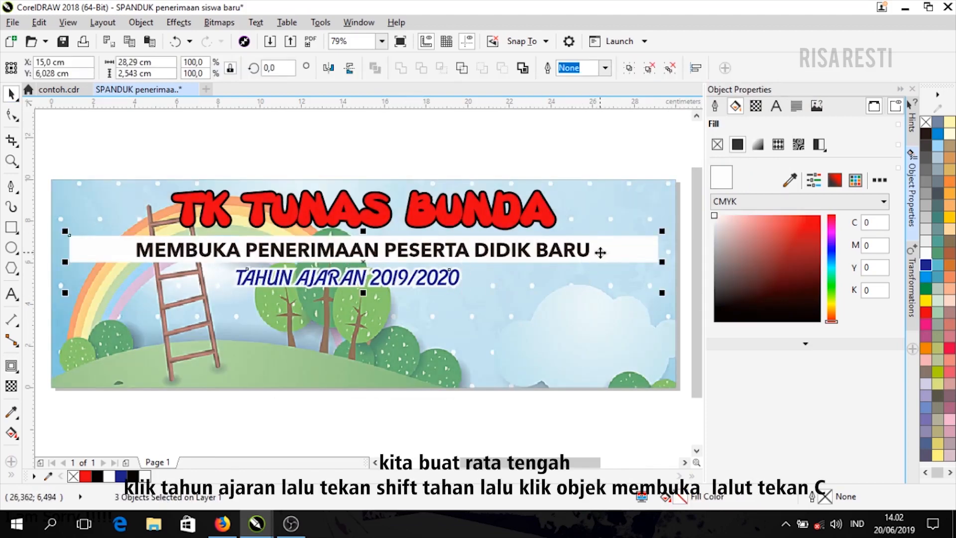
key(c)
click(371, 154)
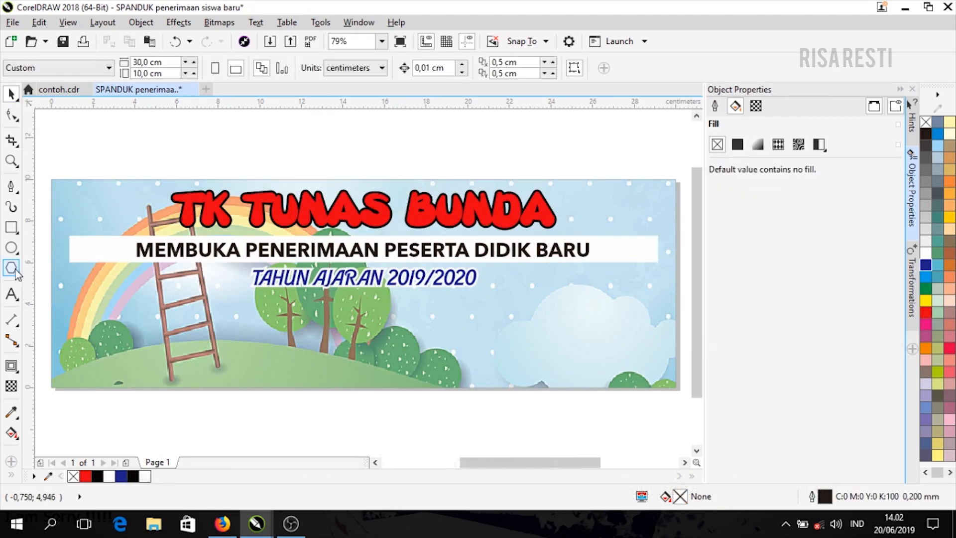
- Draw a thin 14,066 × 1,179 cm strip along the banner's lower right and convert it to curves
click(12, 226)
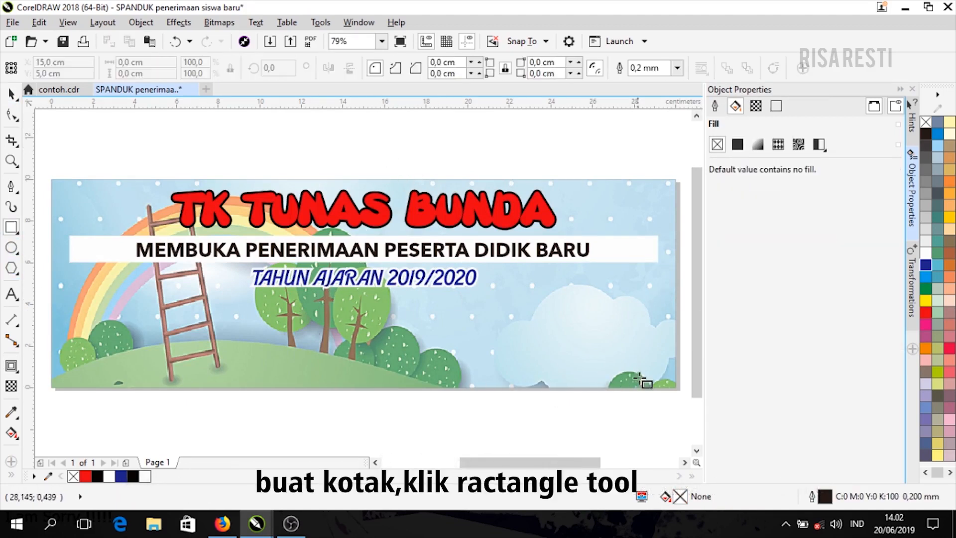
drag(675, 363, 379, 376)
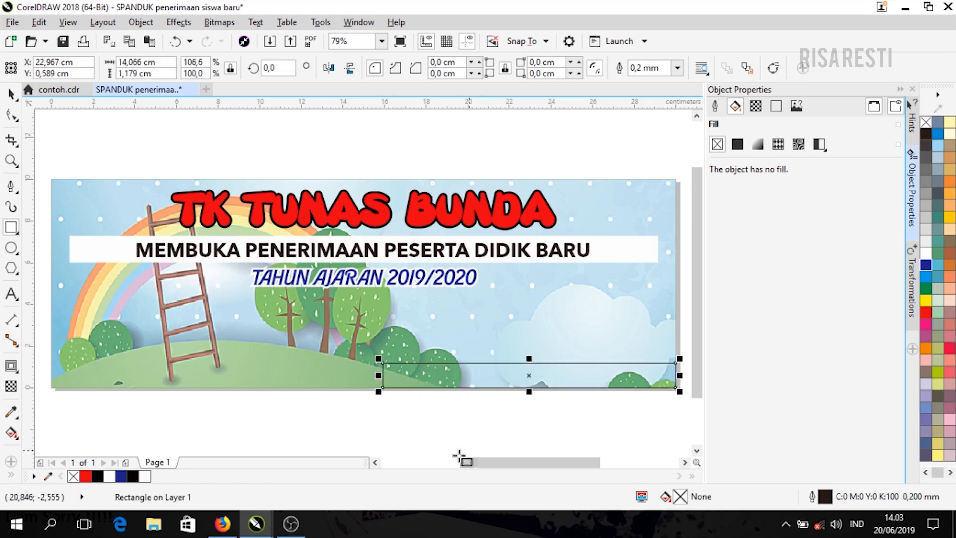
right_click(409, 381)
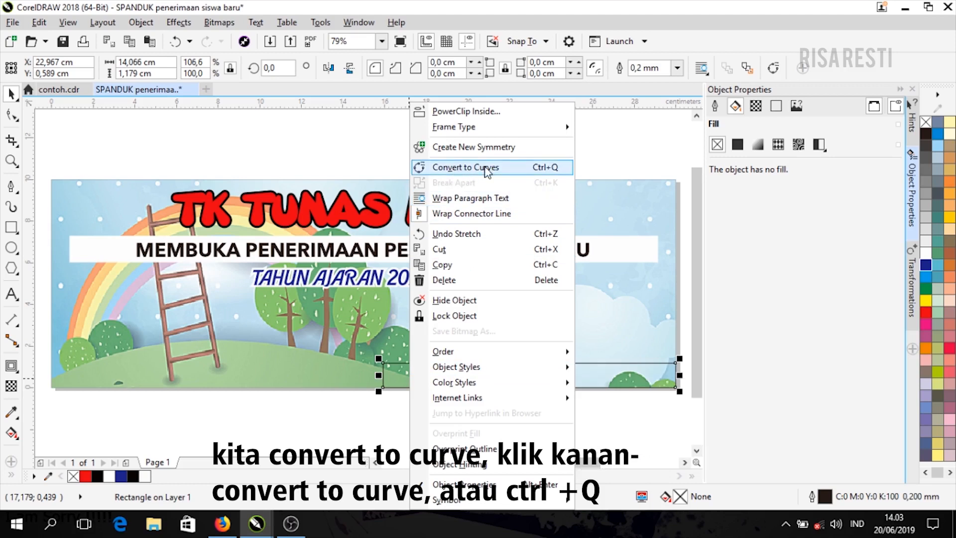
click(510, 172)
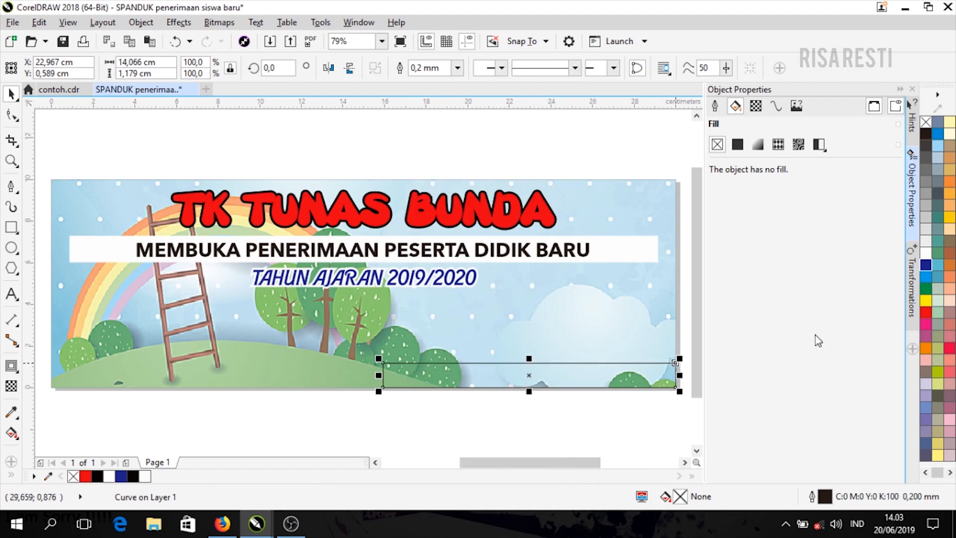
- Add a node mid-way on the strip's left edge and pull it left into a pointed tip
click(11, 116)
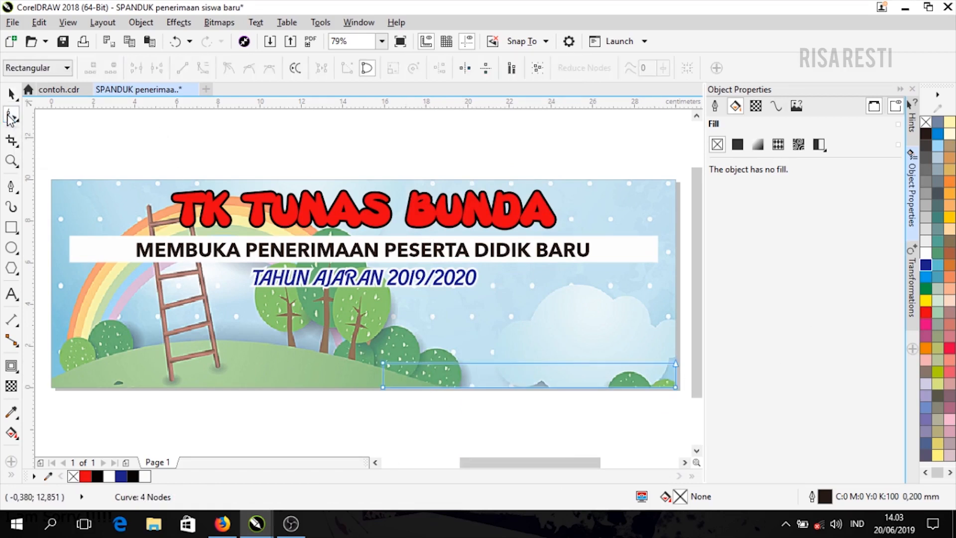
scroll(384, 381, up, 3)
click(382, 376)
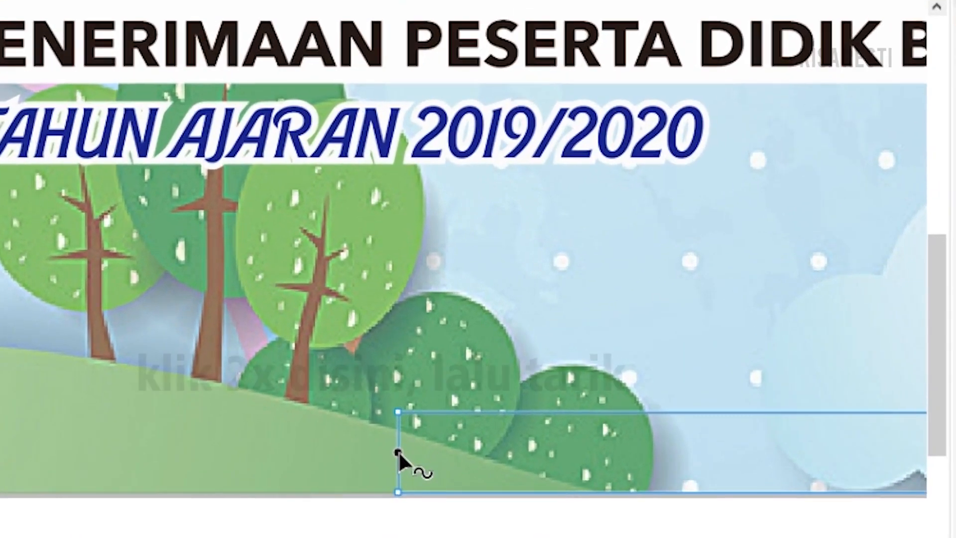
double_click(398, 453)
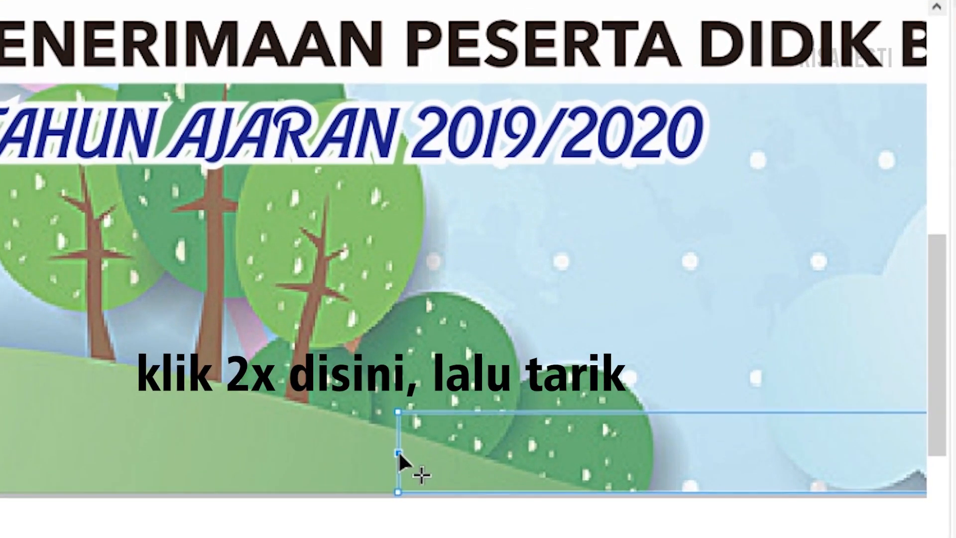
drag(399, 453, 343, 456)
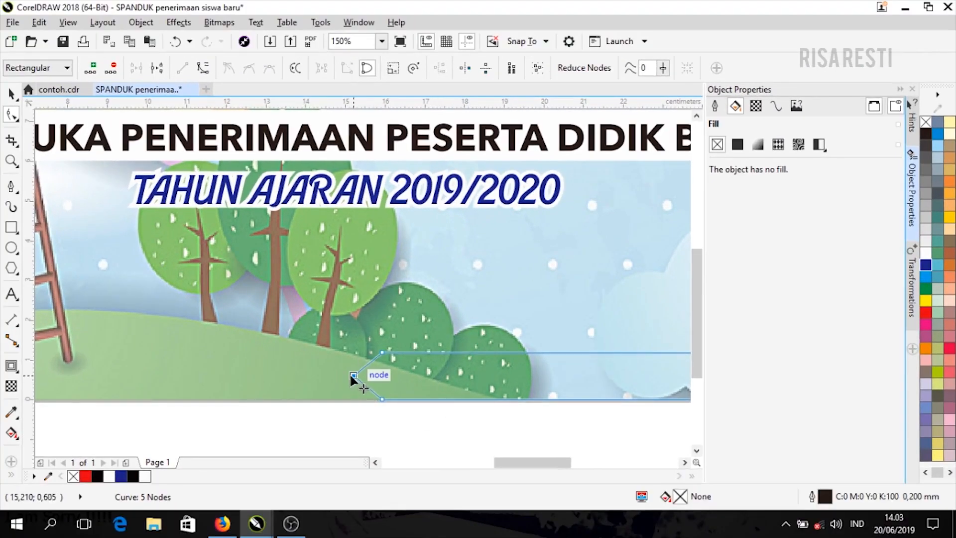
drag(349, 375, 345, 375)
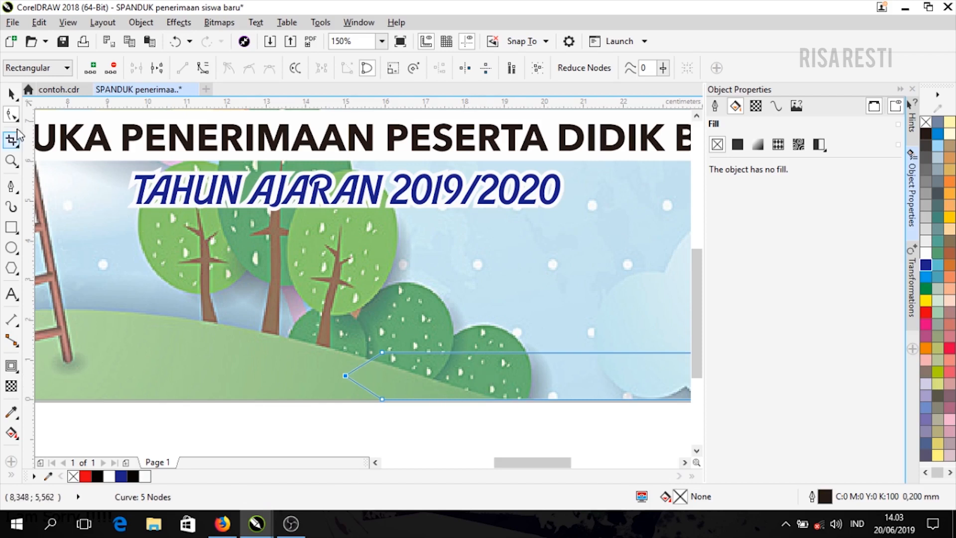
- Fill the arrow shape red, remove its outline, and trim its left side slightly
click(11, 93)
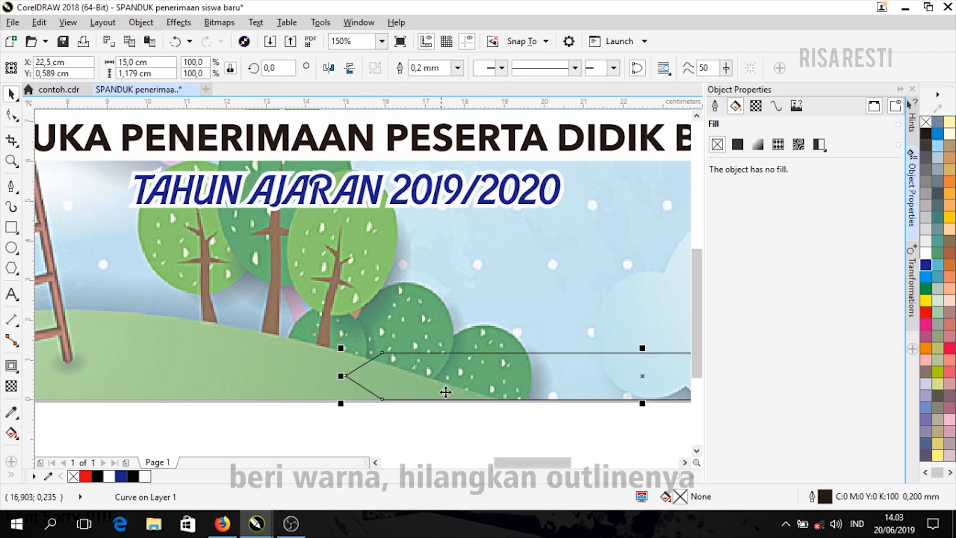
click(927, 311)
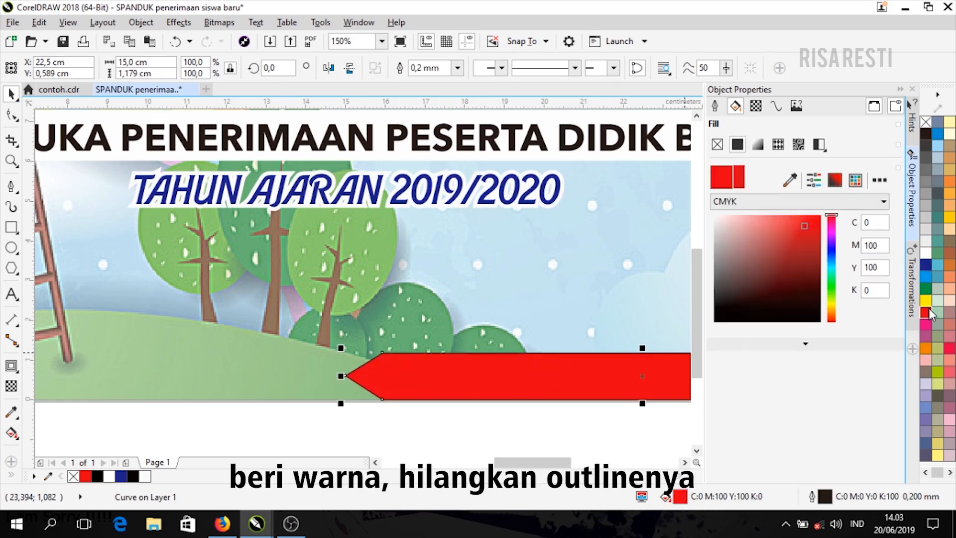
right_click(924, 123)
scroll(241, 318, down, 1)
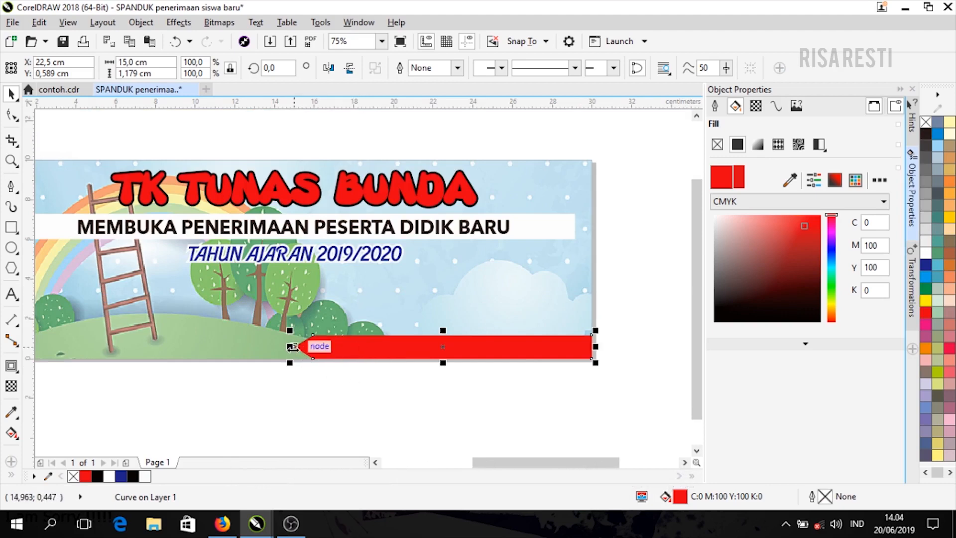
drag(292, 347, 298, 346)
click(405, 410)
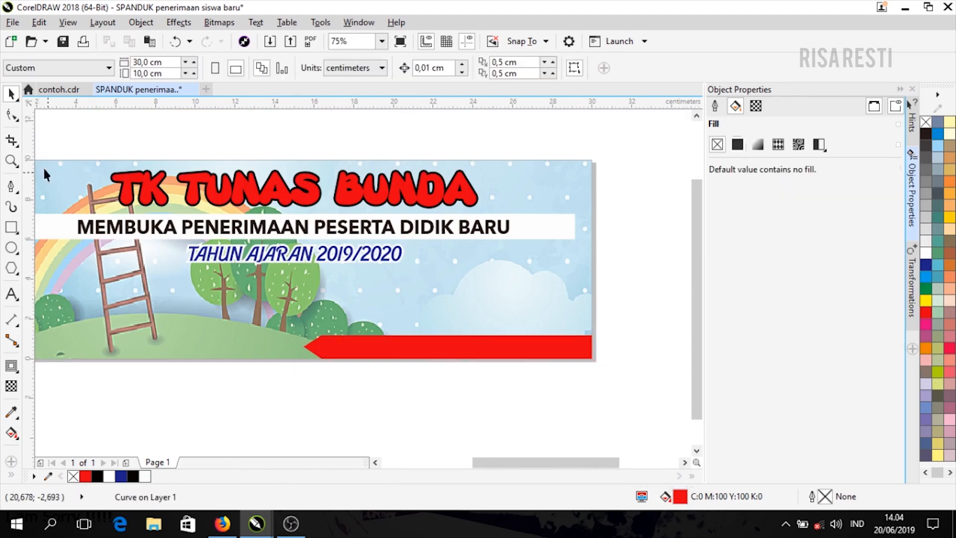
- After checking contoh.cdr, type 'Pendaftaran dimulai 1 Mei 2019' on the red arrow
click(49, 94)
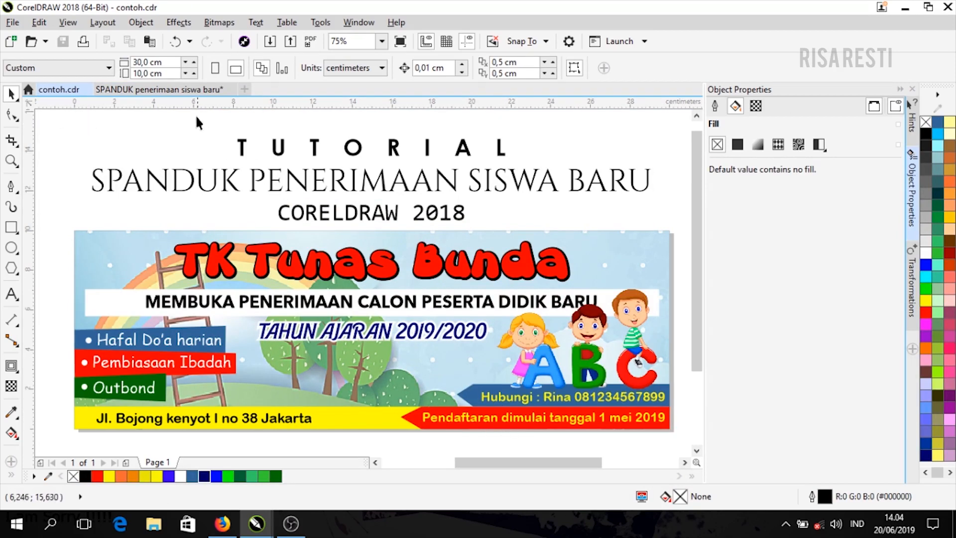
click(149, 89)
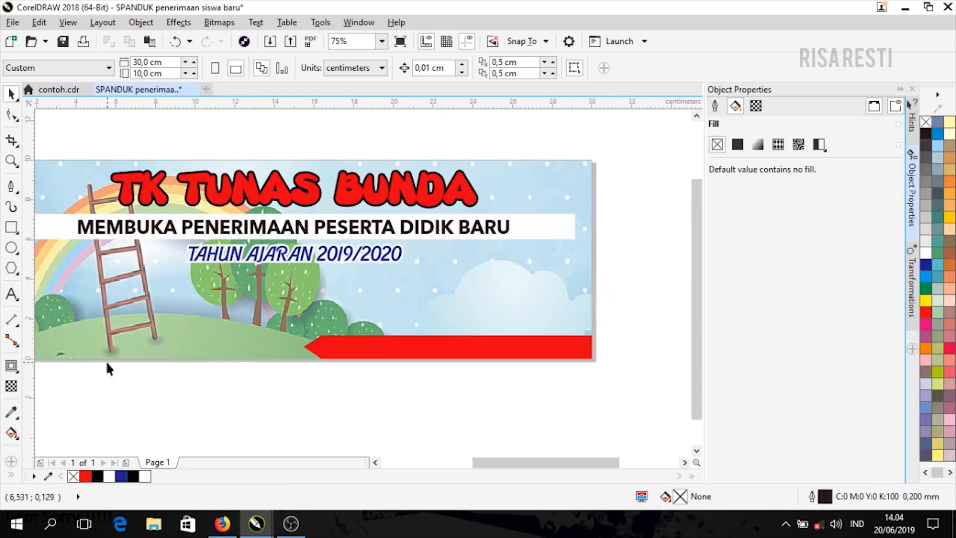
click(10, 298)
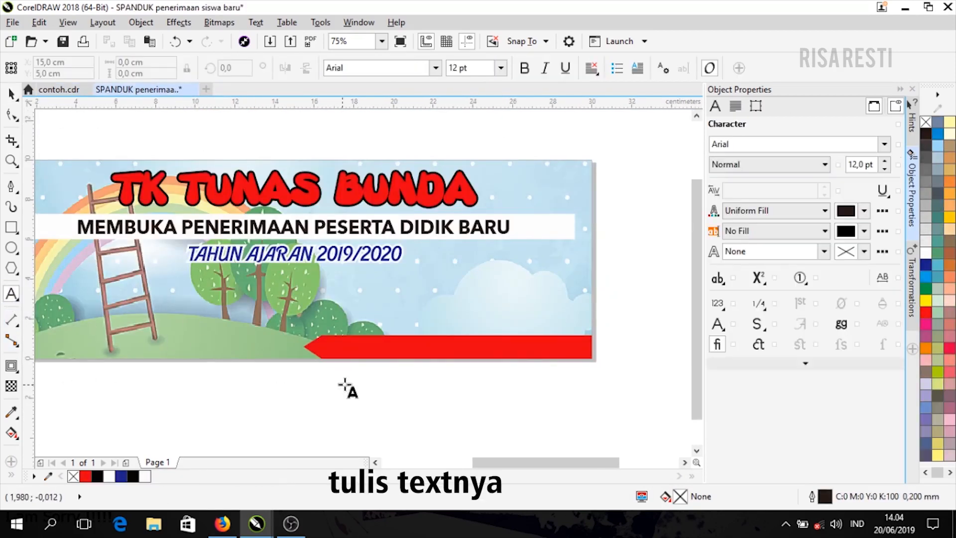
click(328, 350)
text(pEND)
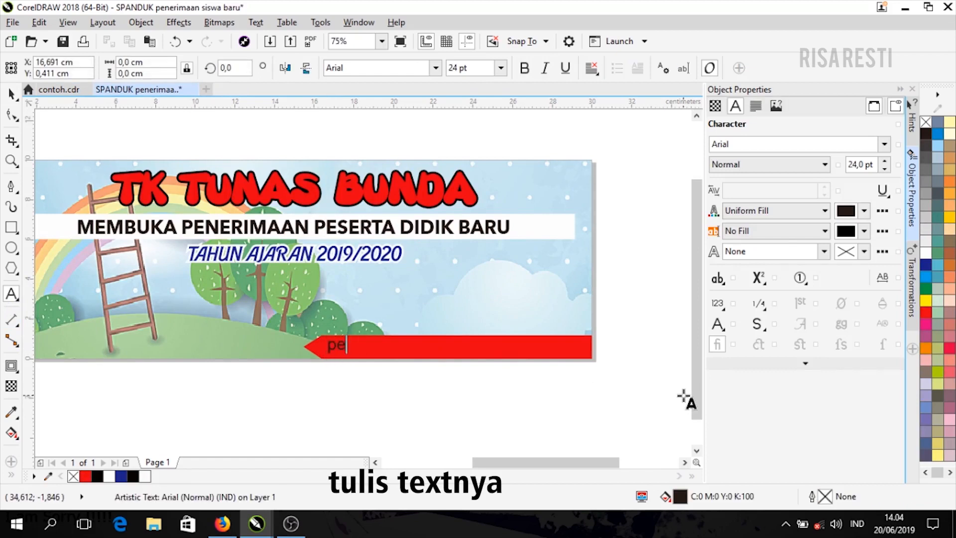
key(BackSpace)
text(Penda)
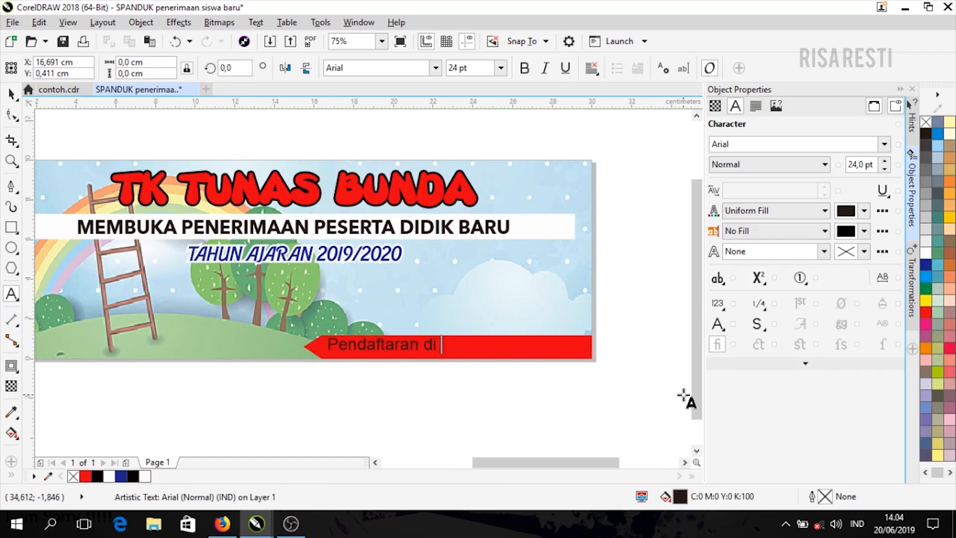
text(ftaran dimulai 1 Mei 2)
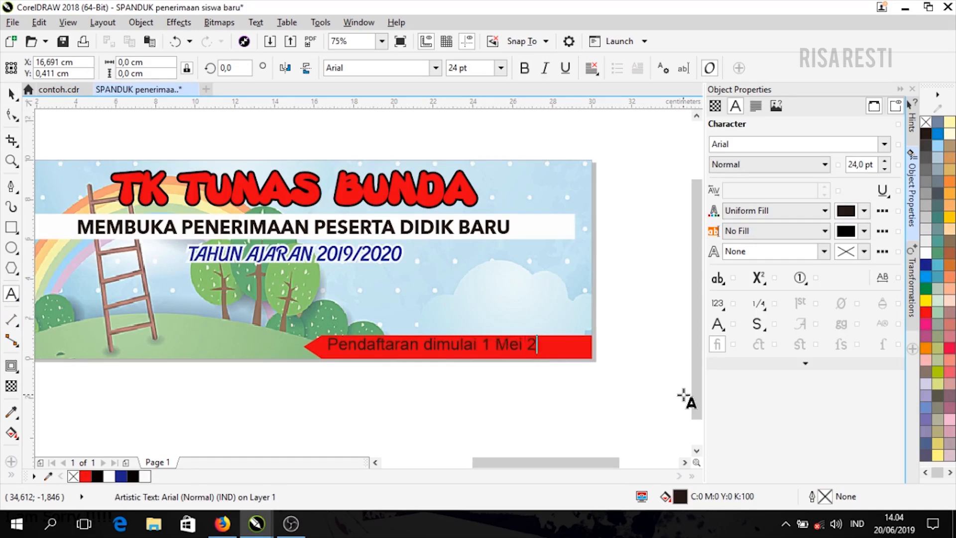
text(019)
- Make the text yellow Arial Rounded MT Bold, fit it within the arrow, and select both
click(11, 94)
scroll(533, 345, up, 1)
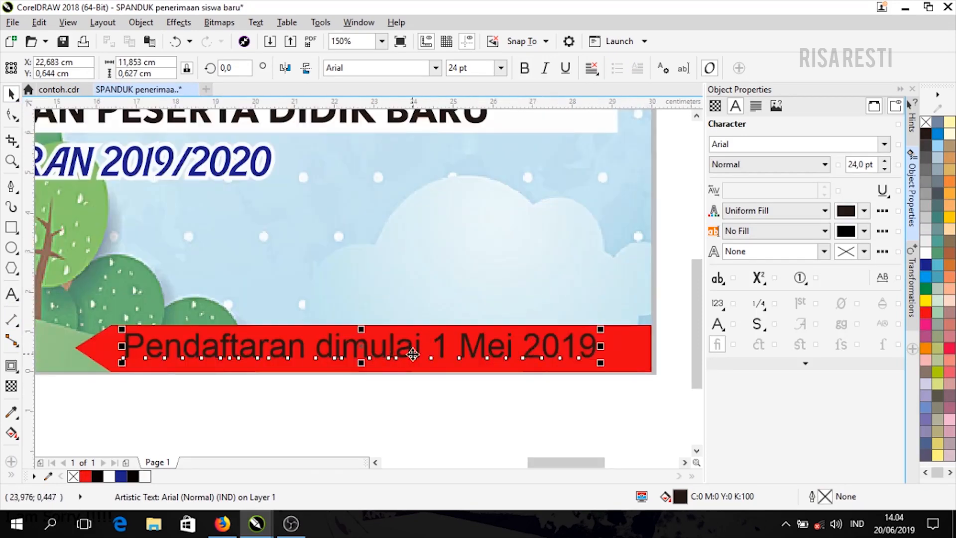
drag(414, 354, 424, 351)
click(925, 300)
click(884, 144)
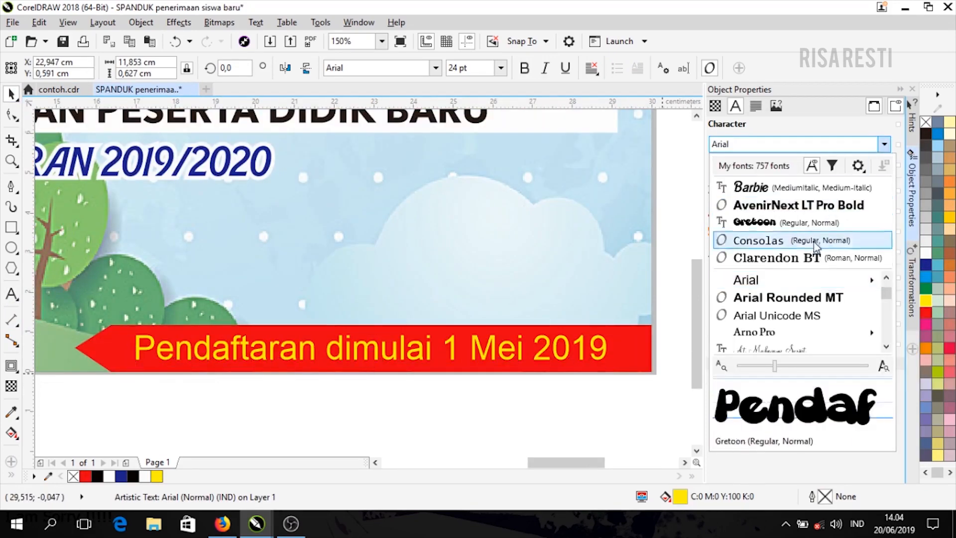
click(788, 297)
drag(484, 350, 494, 351)
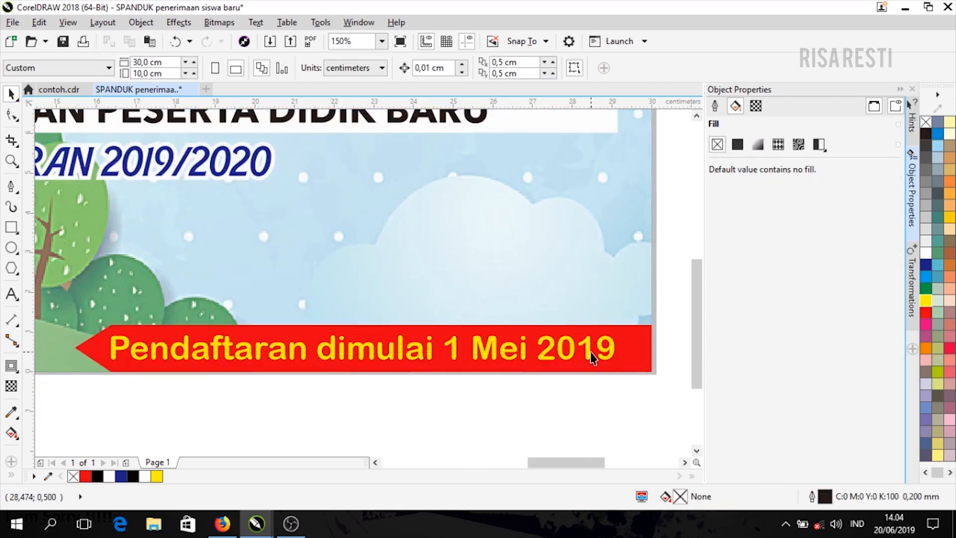
drag(591, 352, 602, 353)
click(605, 401)
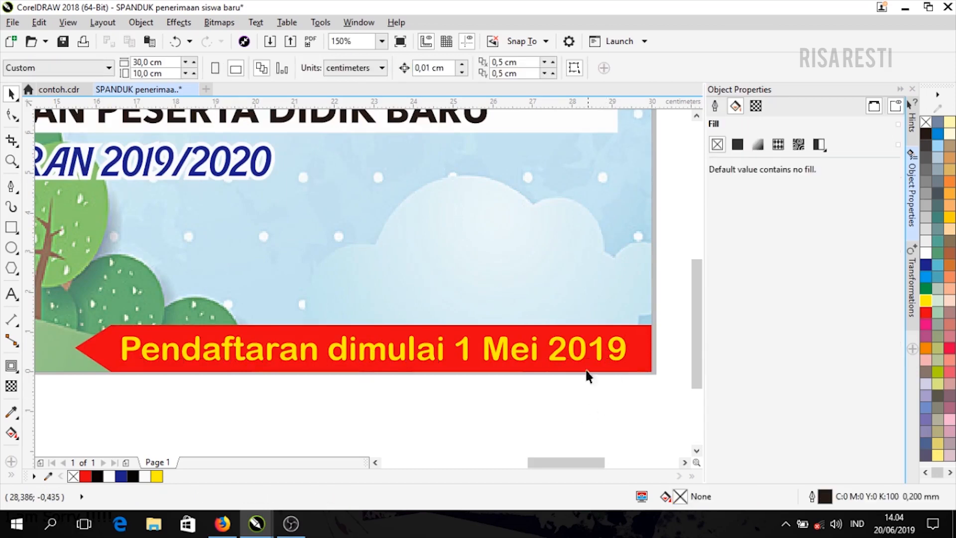
scroll(461, 292, down, 3)
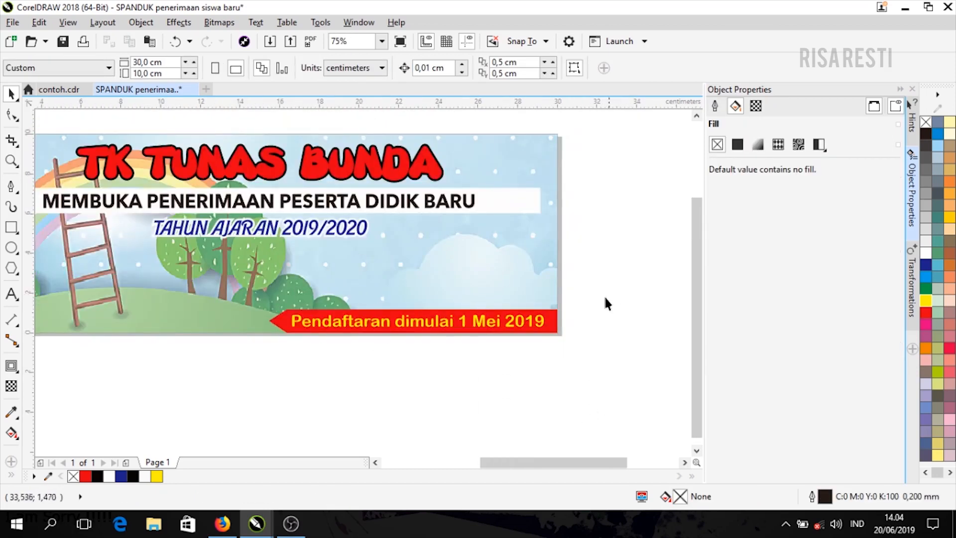
drag(598, 294, 249, 375)
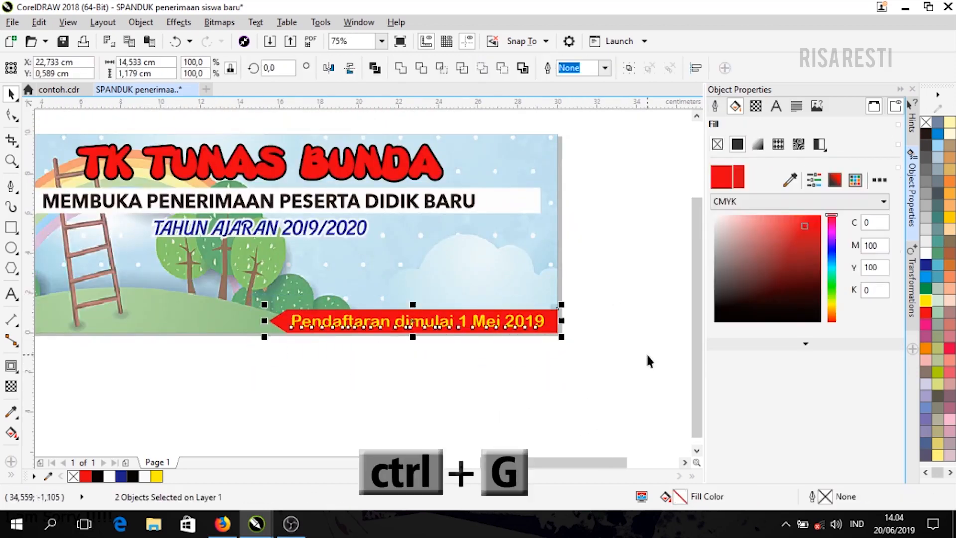
- Group the arrow with its text and place one copy directly above using relative Position
key(ctrl+g)
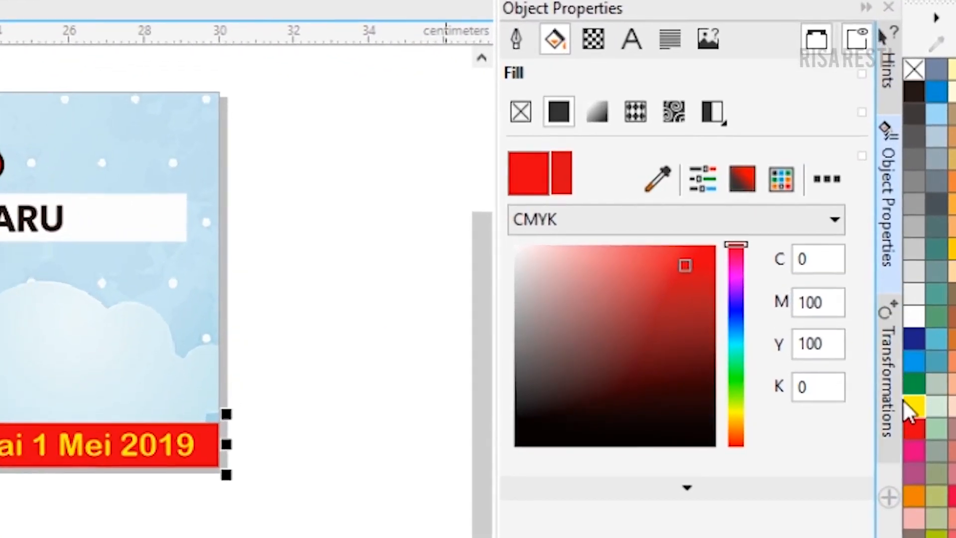
click(885, 373)
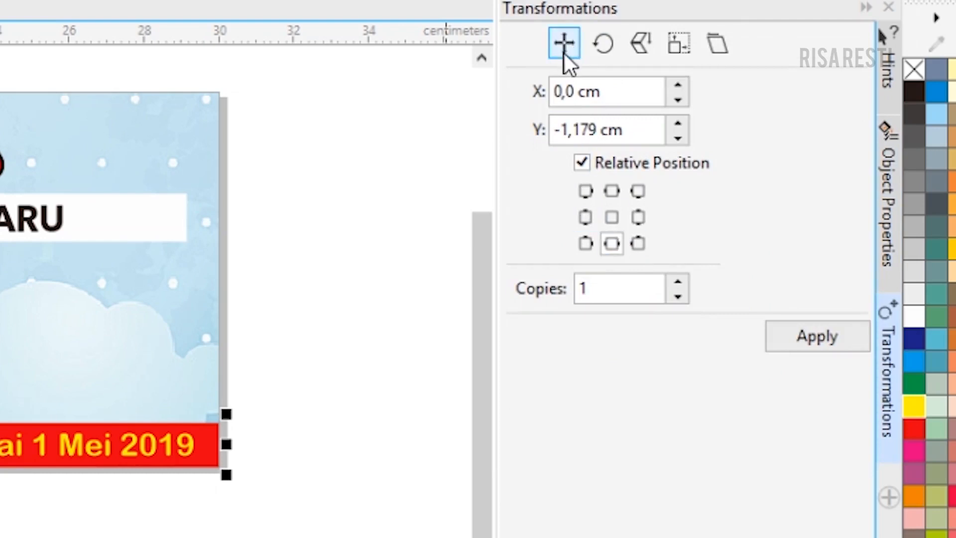
click(585, 199)
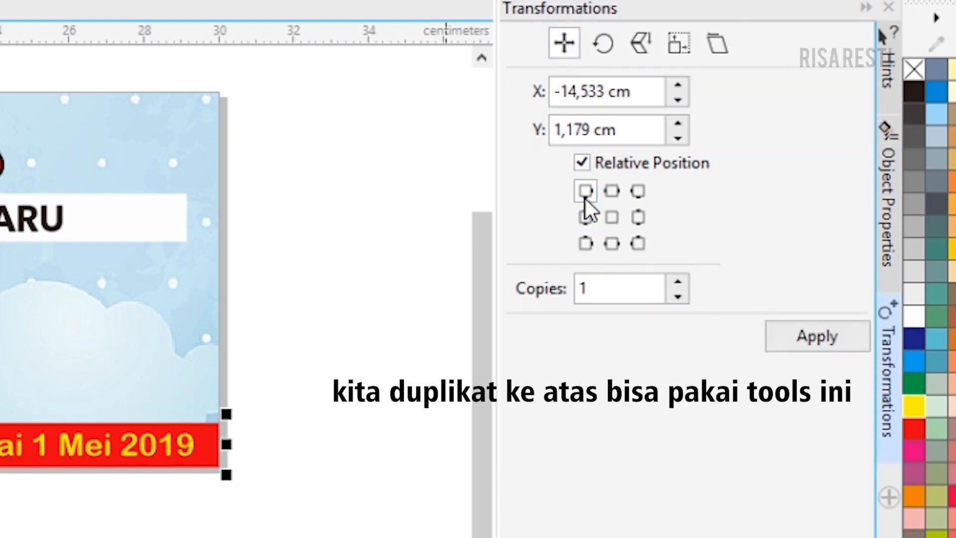
click(613, 191)
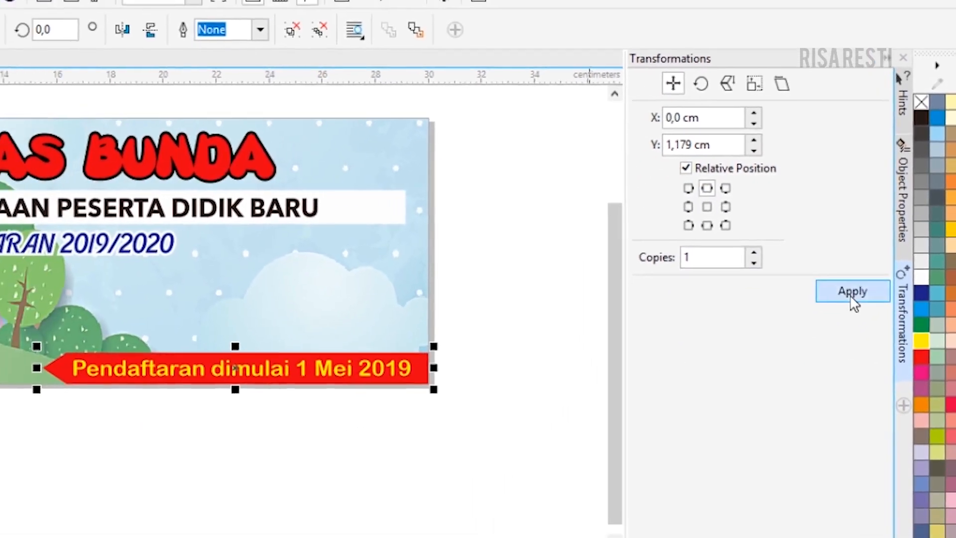
click(853, 299)
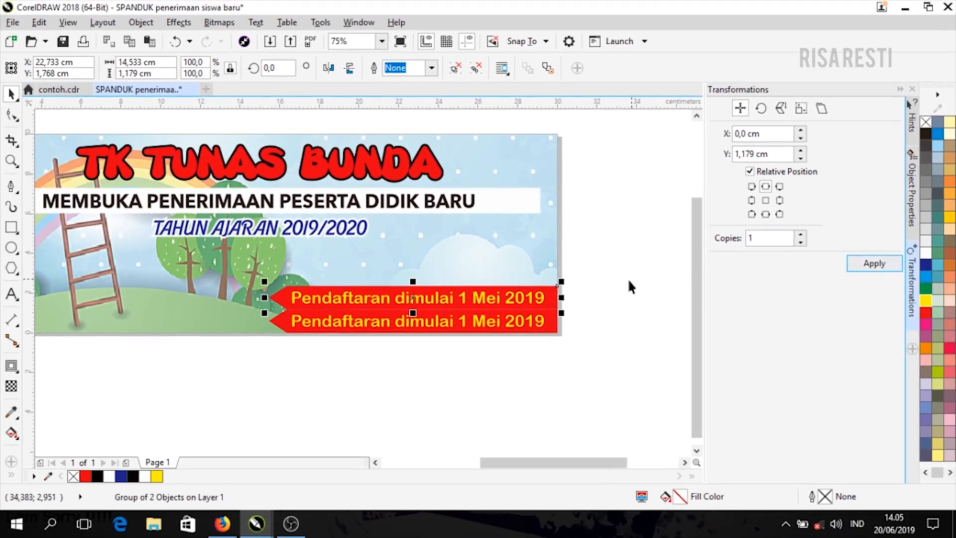
click(605, 296)
scroll(328, 308, up, 2)
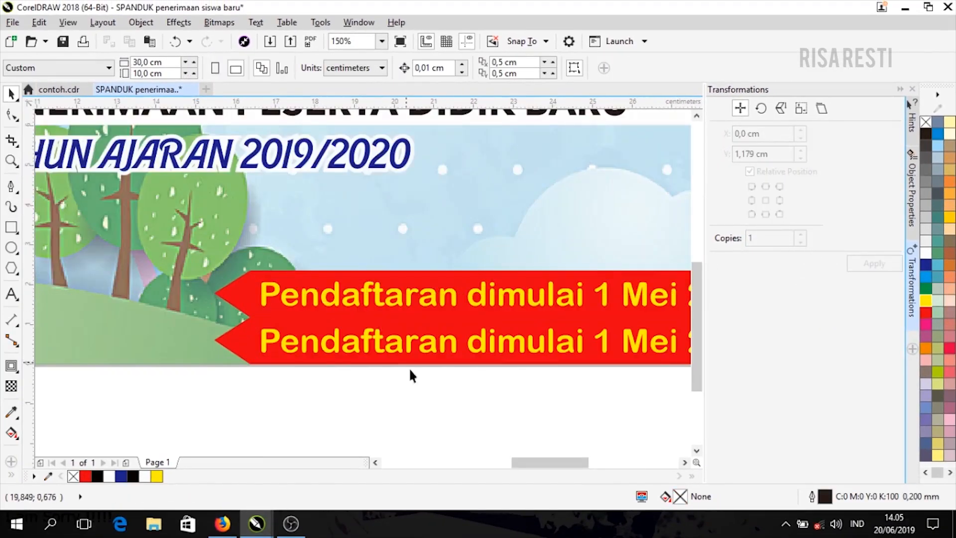
drag(580, 463, 577, 464)
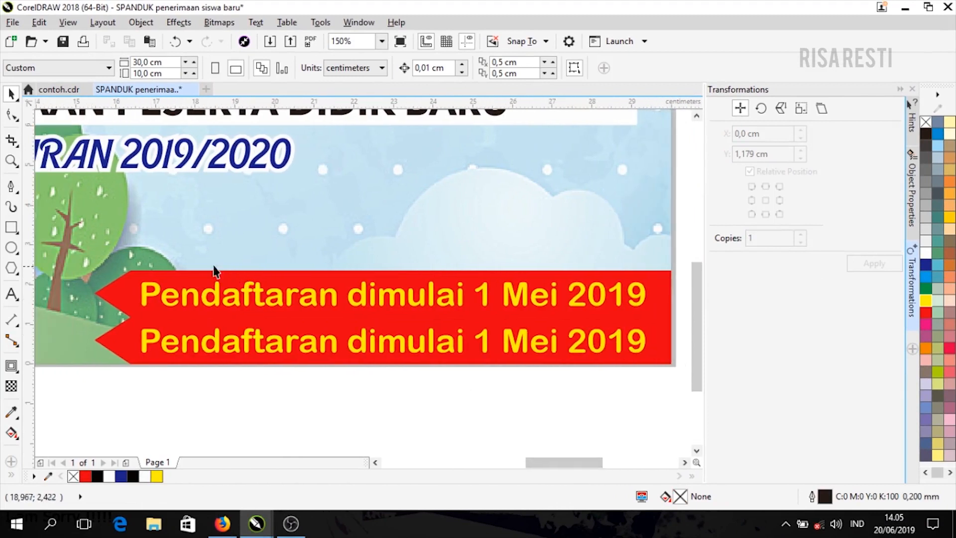
- Ungroup the upper strip copy and shorten its red arrow from the left
click(142, 290)
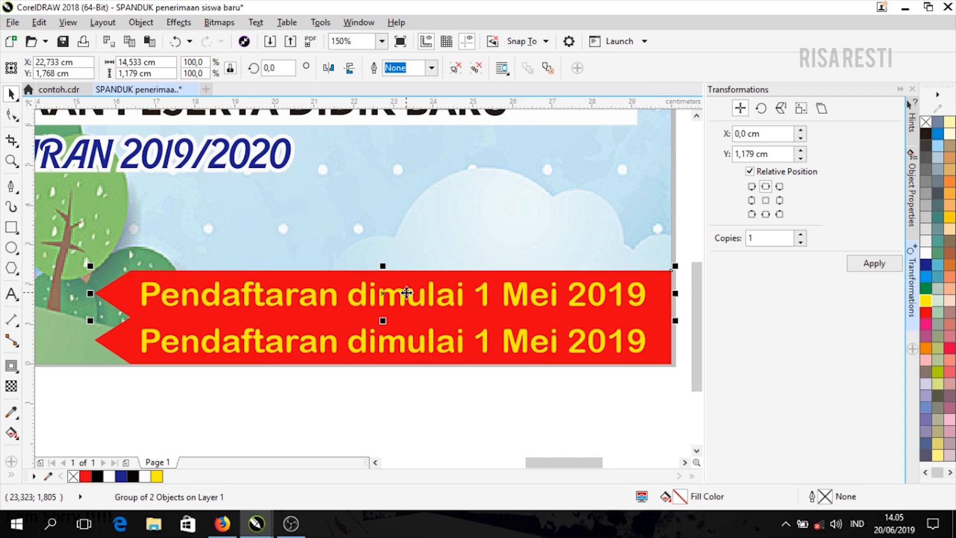
key(ctrl+u)
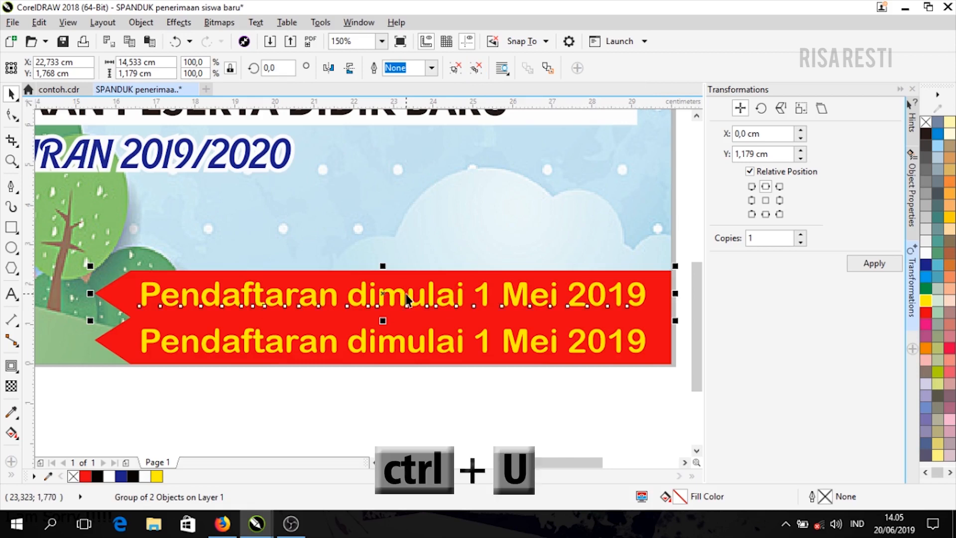
click(442, 234)
click(443, 310)
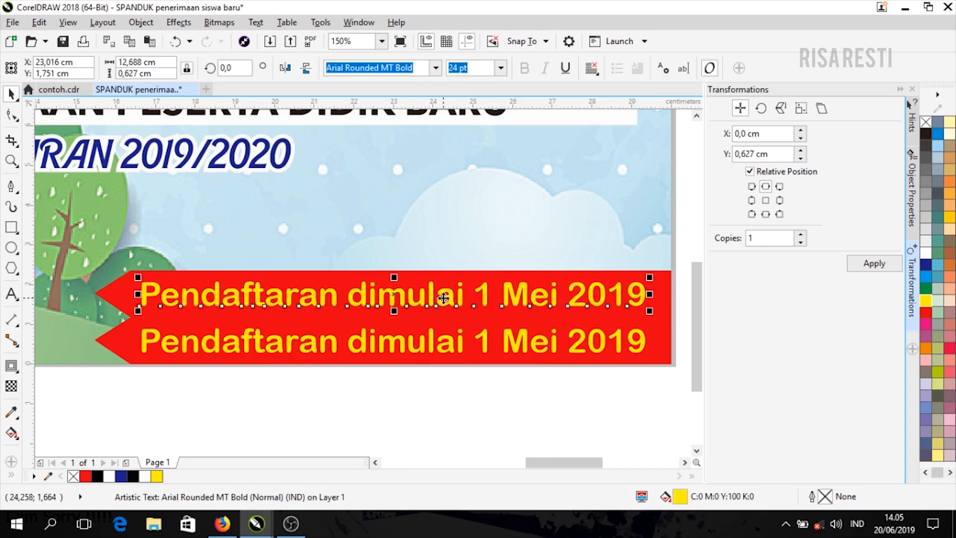
click(98, 294)
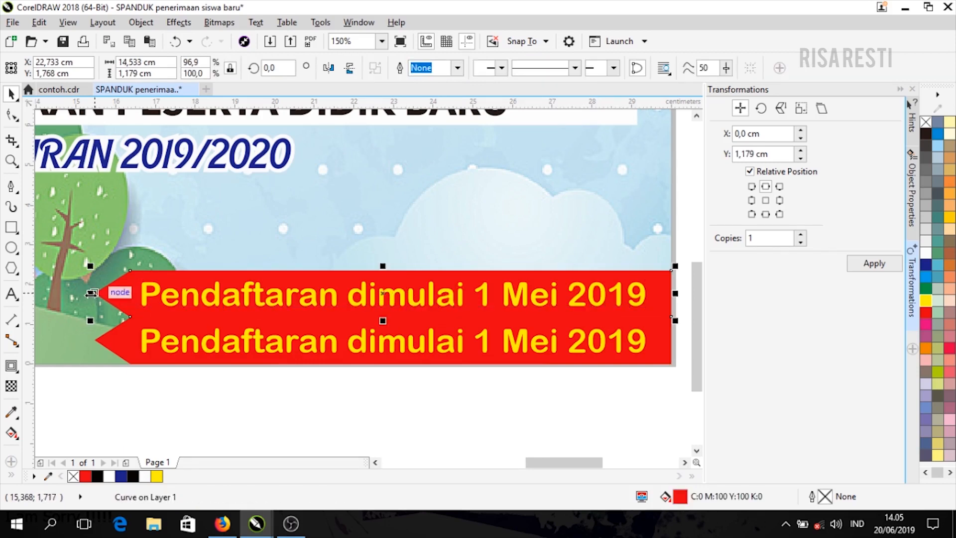
drag(98, 295, 658, 331)
click(239, 303)
- Replace the upper text with 'Hubungi :' followed by a contact name and phone number
key(F8)
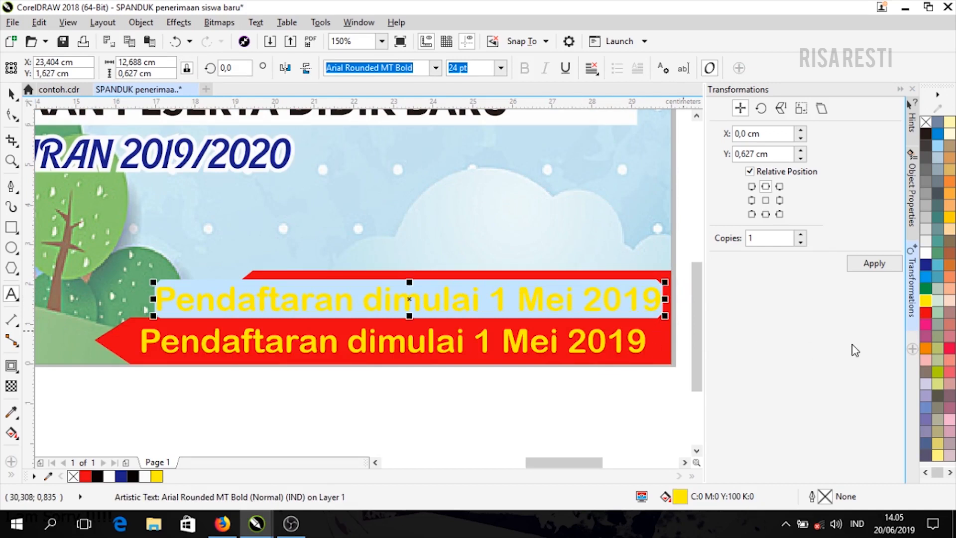
text(Hubungi : Rina )
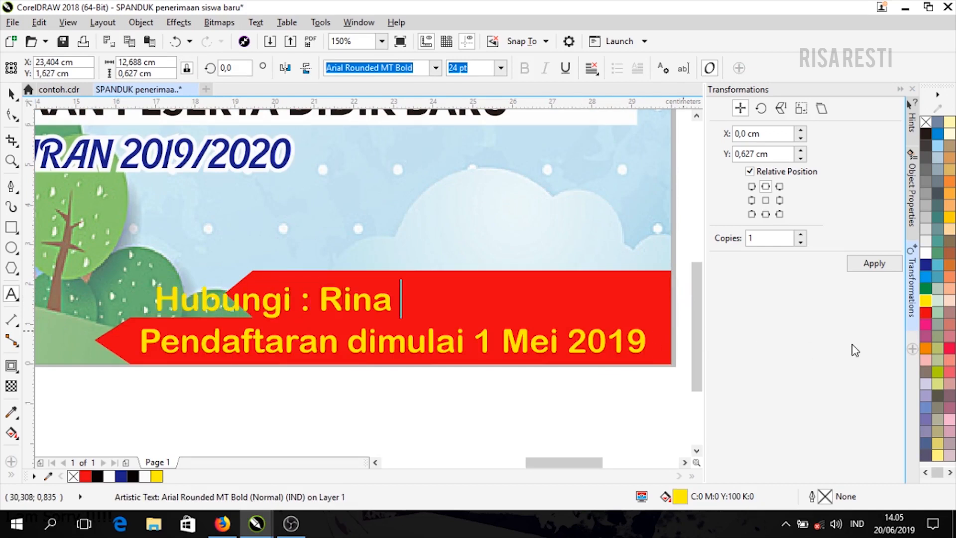
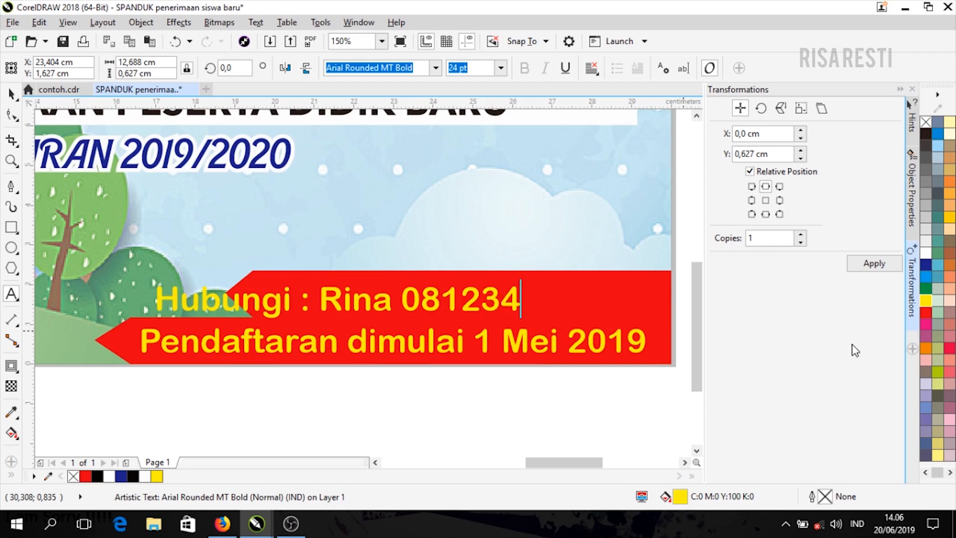
click(11, 93)
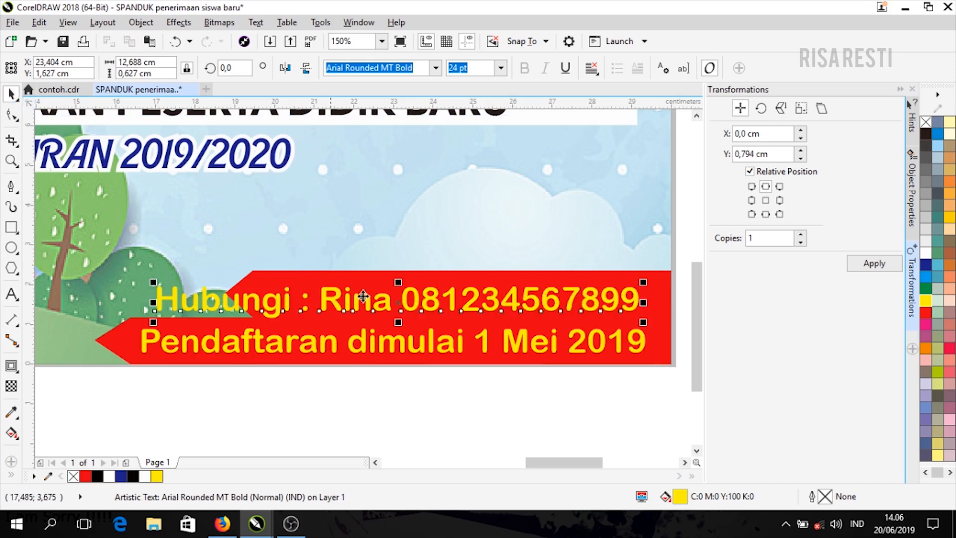
click(609, 277)
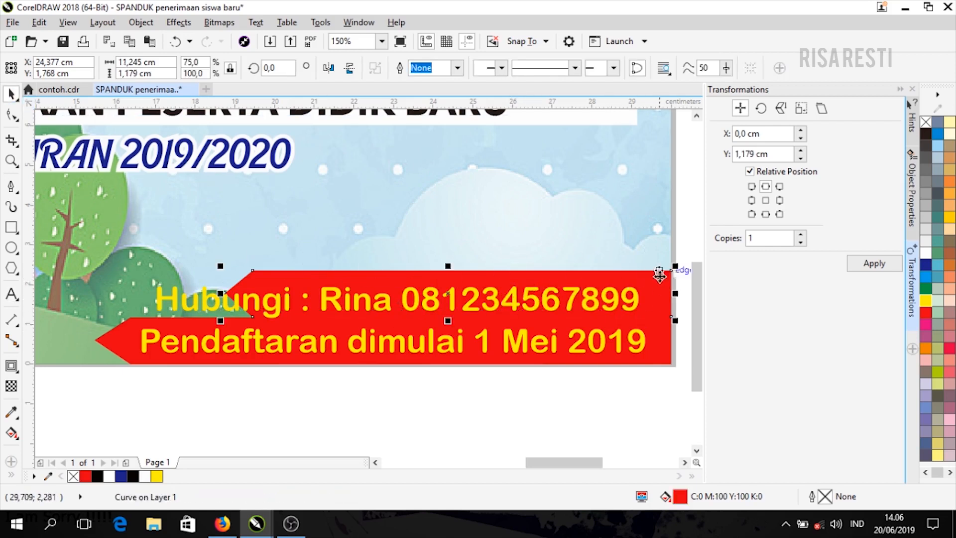
- Fill the upper contact strip dark blue, fine-tuning the hue in the fill settings
click(925, 278)
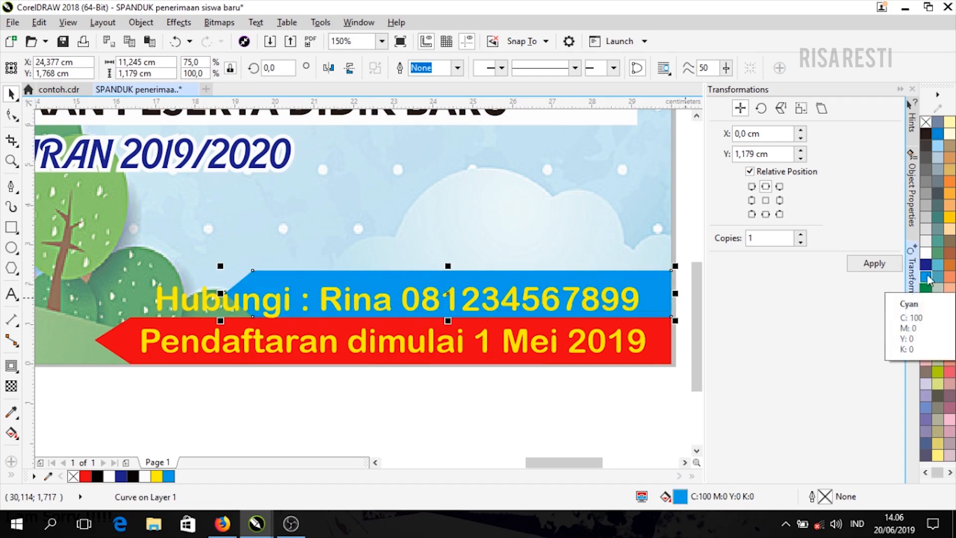
click(937, 124)
click(937, 133)
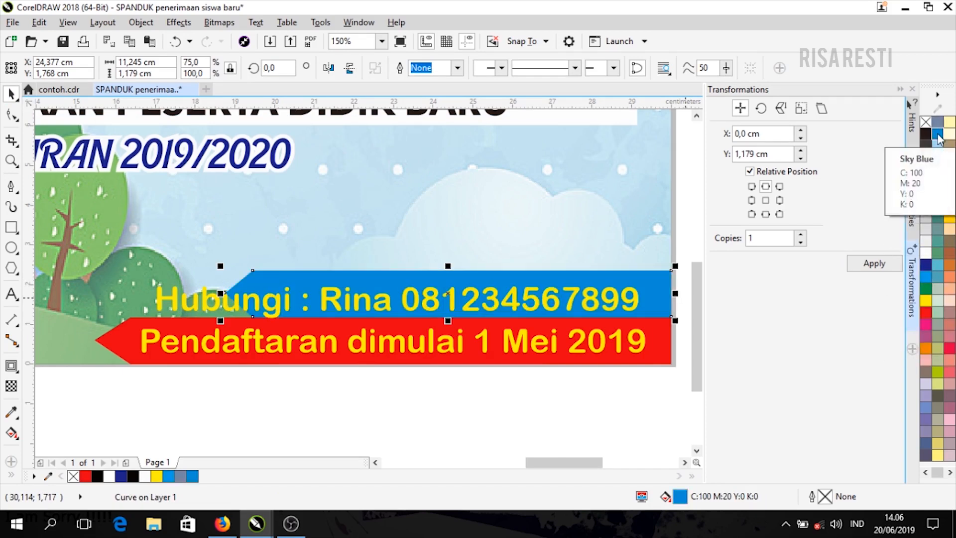
click(938, 278)
click(928, 280)
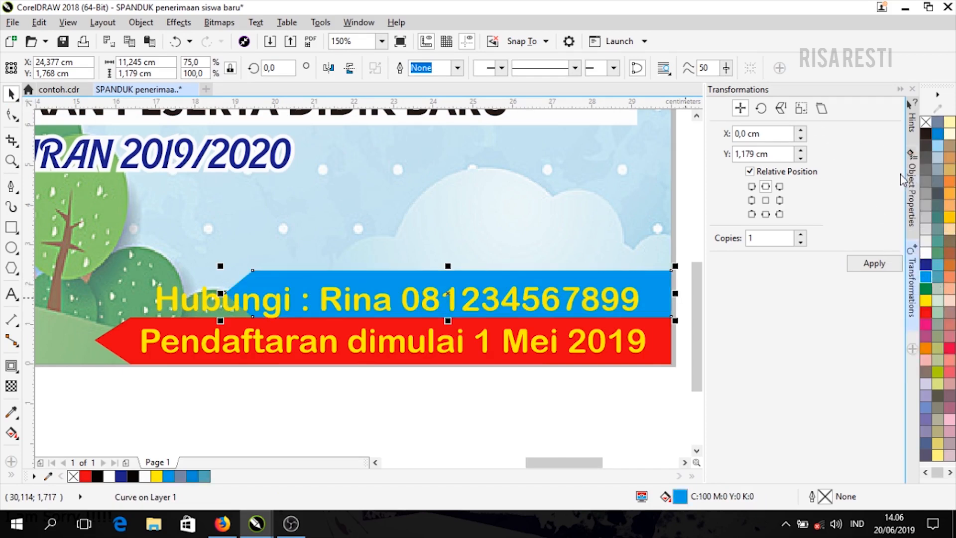
click(912, 192)
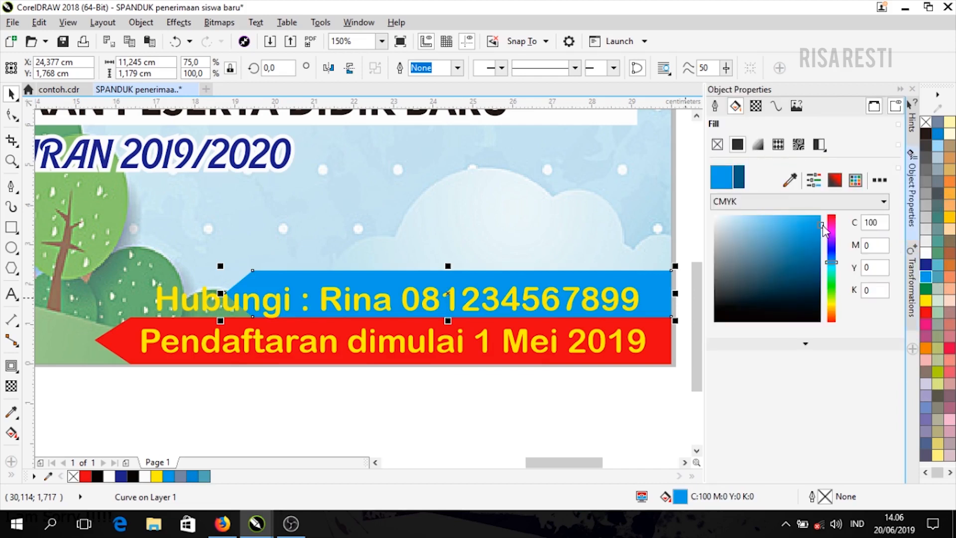
mouse_move(827, 261)
mouse_down()
mouse_move(834, 248)
mouse_move(756, 219)
mouse_move(781, 219)
mouse_up()
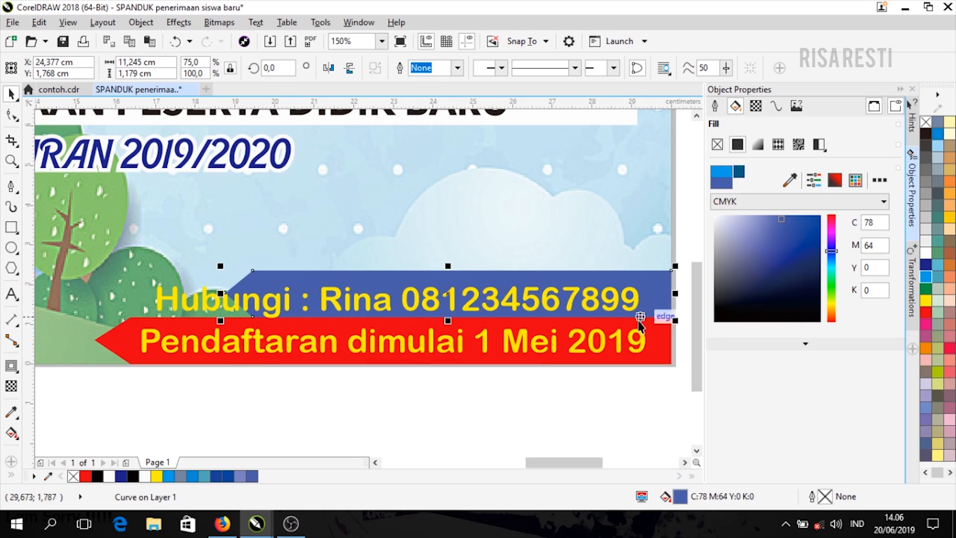
click(616, 399)
- Compare with contoh.cdr and shrink the contact text to about 19,098 pt inside the strip
drag(497, 303, 513, 298)
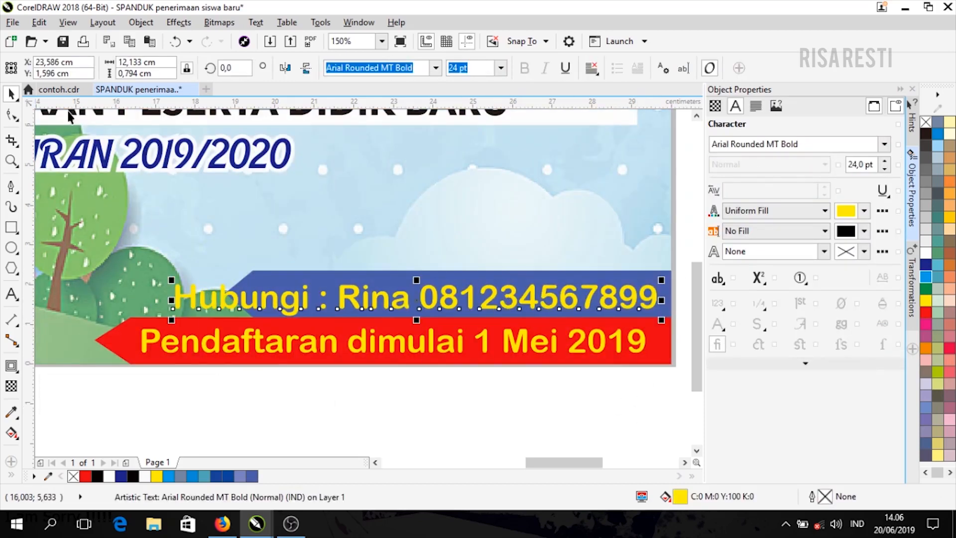
click(58, 89)
click(134, 89)
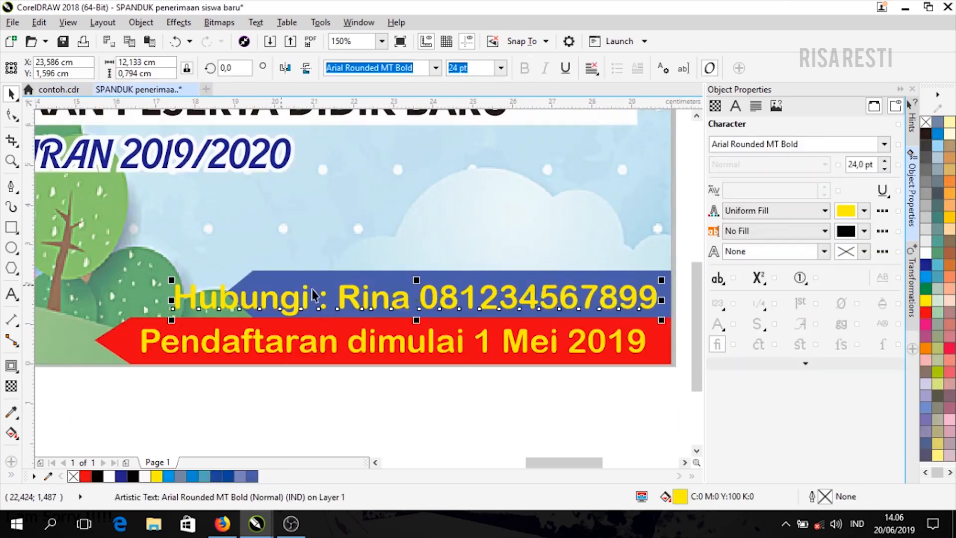
click(72, 89)
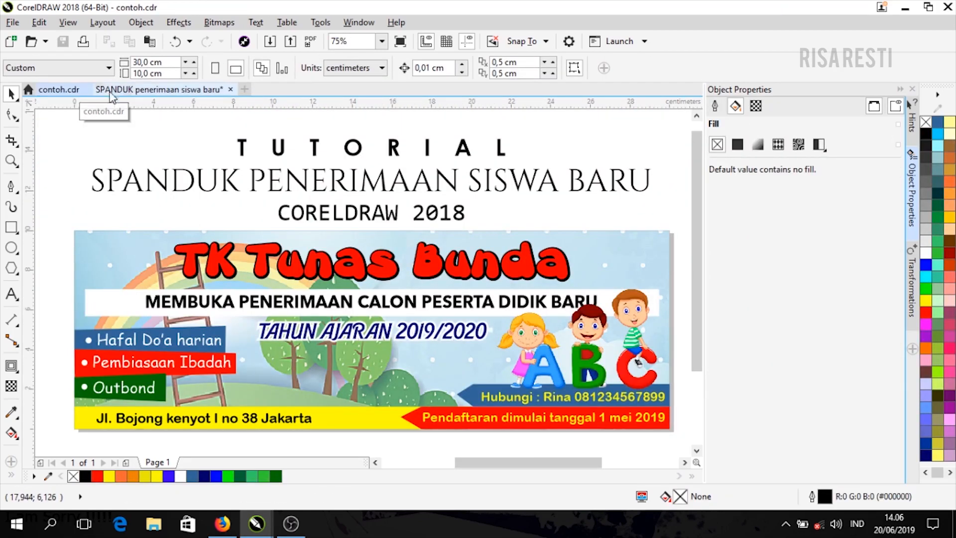
click(131, 89)
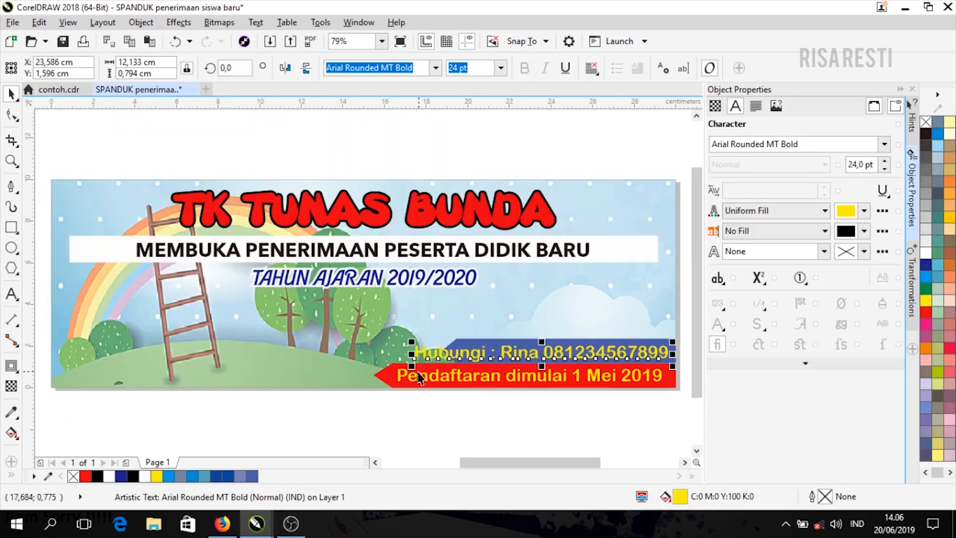
mouse_move(417, 372)
mouse_down()
mouse_move(580, 367)
mouse_move(459, 371)
mouse_move(506, 388)
mouse_move(409, 373)
mouse_up()
scroll(521, 357, up, 1)
scroll(522, 347, down, 1)
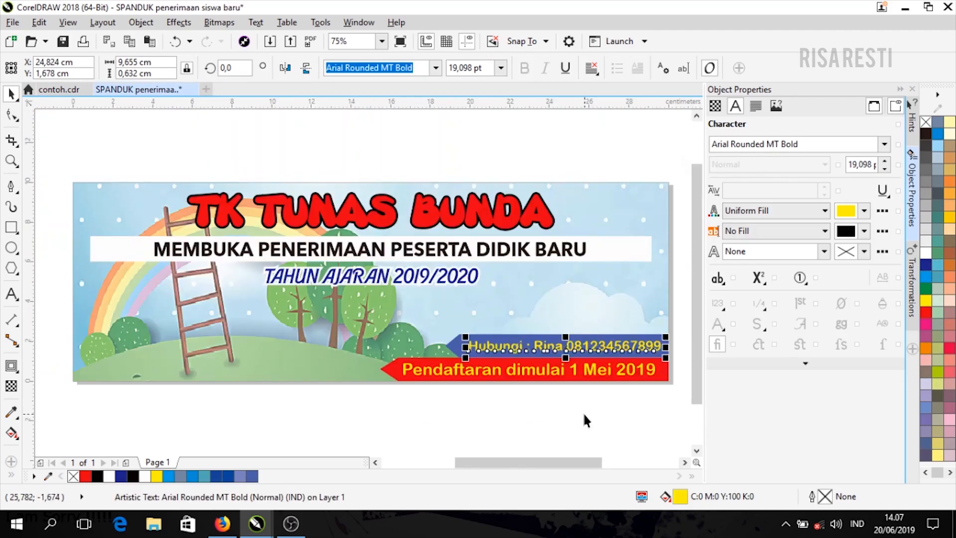
click(584, 415)
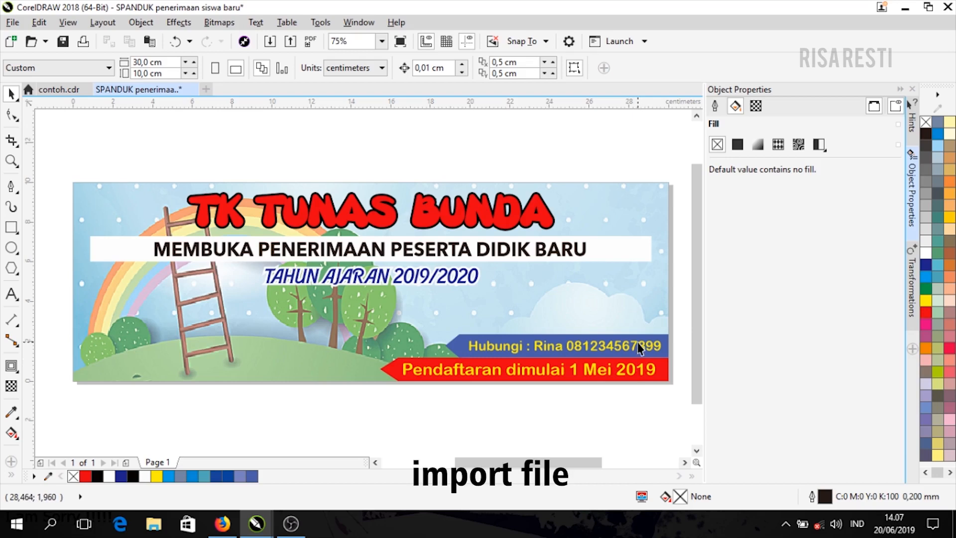
- Import the ABC kids clipart clipart-baby-school-4.png into the banner
click(268, 42)
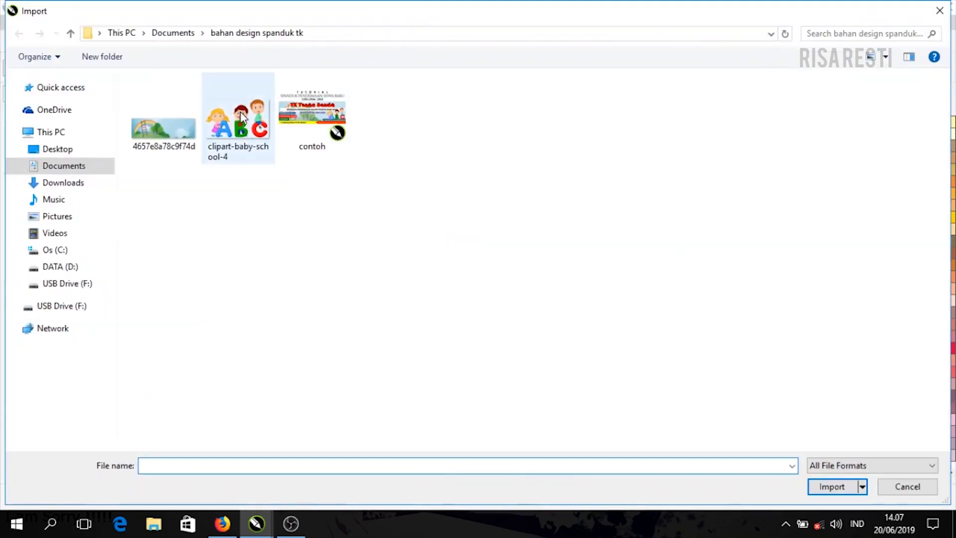
click(238, 140)
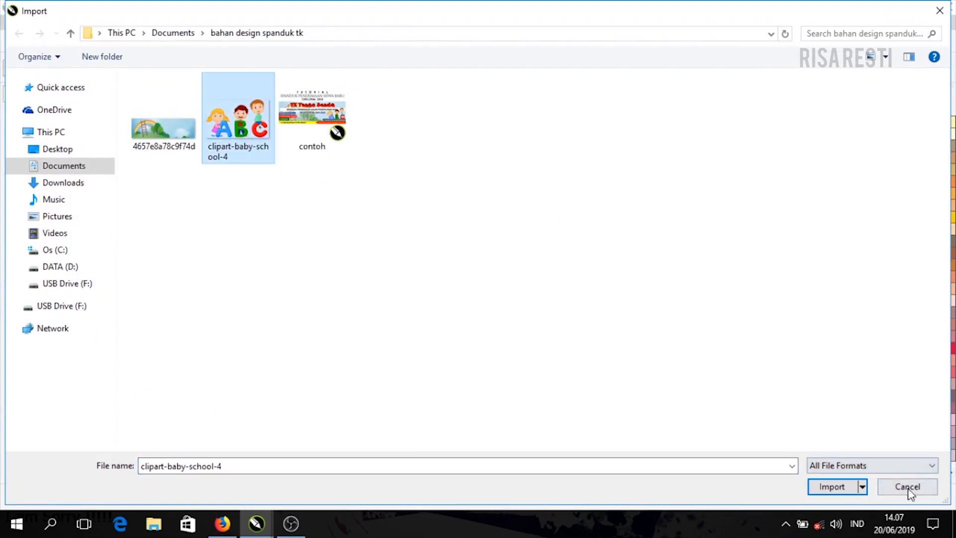
click(841, 486)
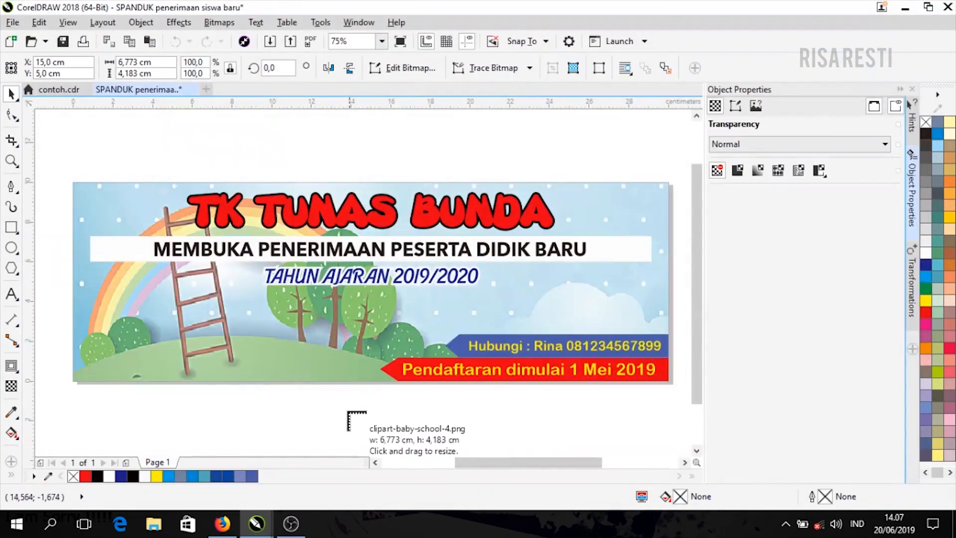
drag(305, 396, 538, 432)
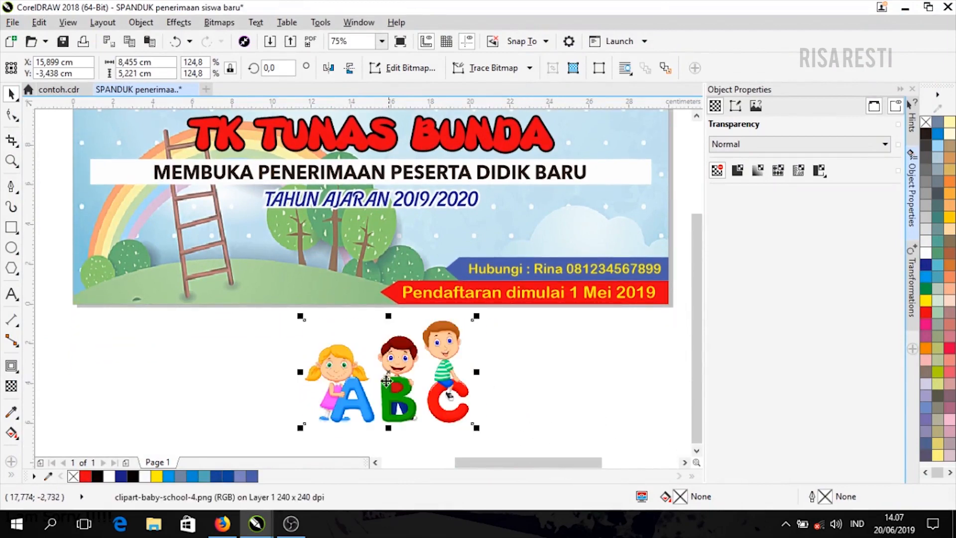
- Scale the clipart down and place it on the banner's right side above the blue contact strip
drag(386, 381, 581, 241)
scroll(697, 333, up, 1)
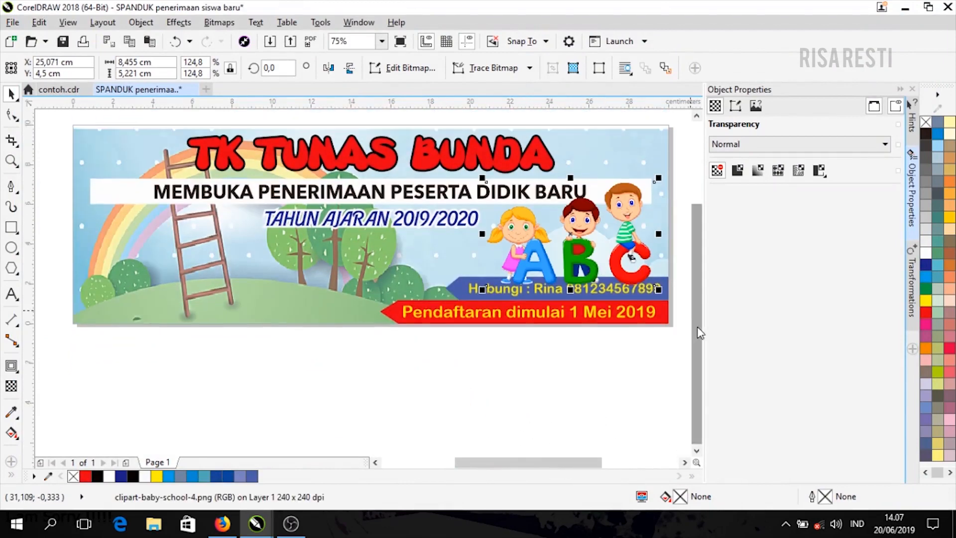
drag(697, 327, 696, 312)
scroll(597, 243, up, 1)
drag(570, 463, 586, 464)
drag(551, 346, 566, 338)
drag(598, 150, 583, 166)
drag(526, 265, 577, 265)
click(631, 260)
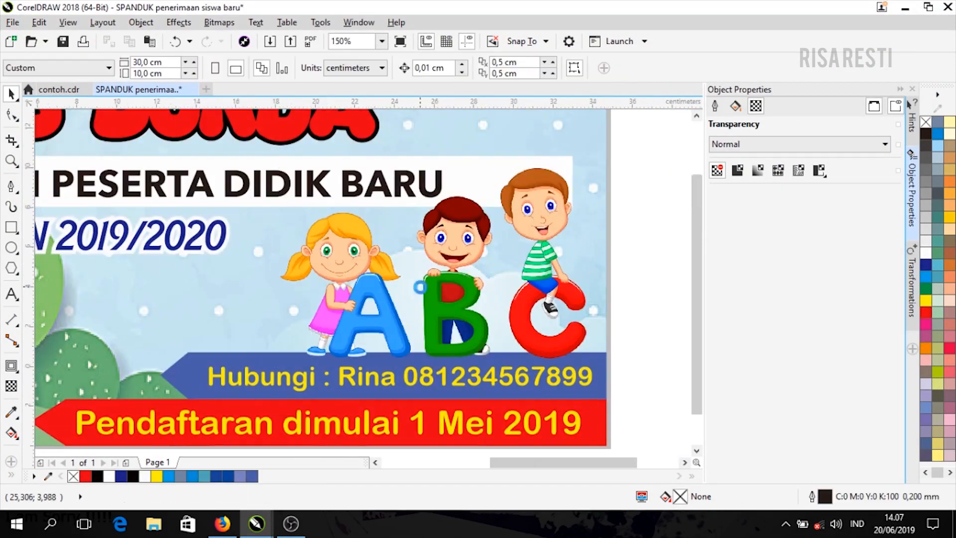
scroll(420, 286, down, 1)
key(F4)
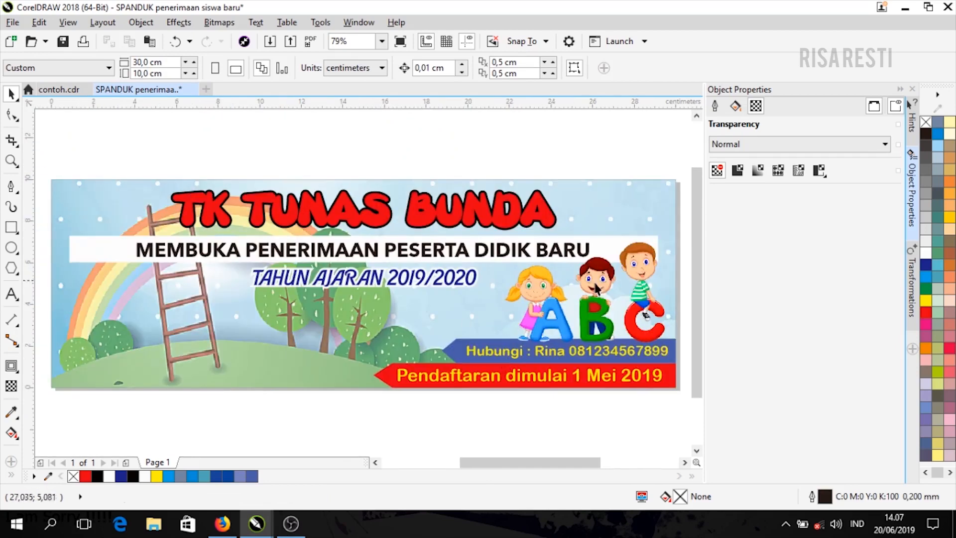
- Ungroup the red registration strip, duplicate its arrow shape, and mirror the copy horizontally
click(385, 382)
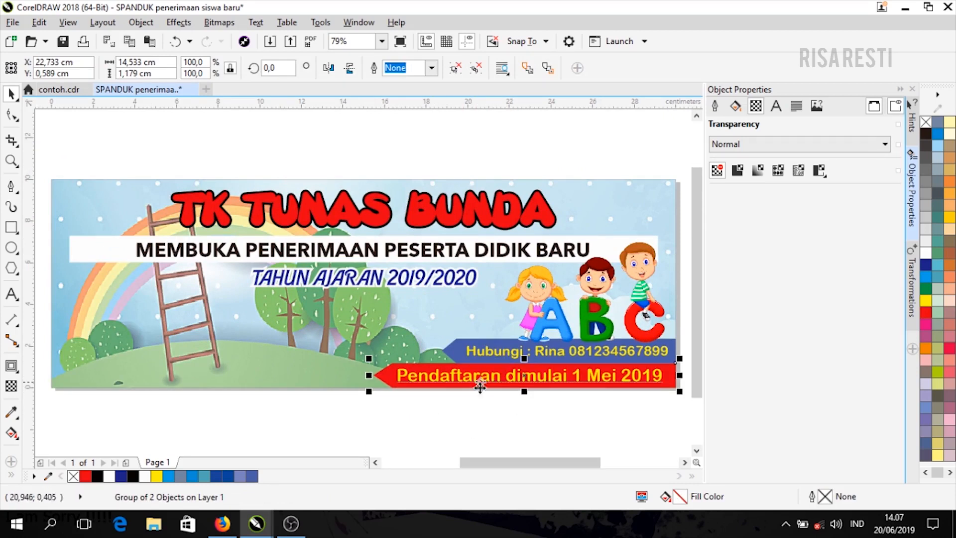
key(ctrl+u)
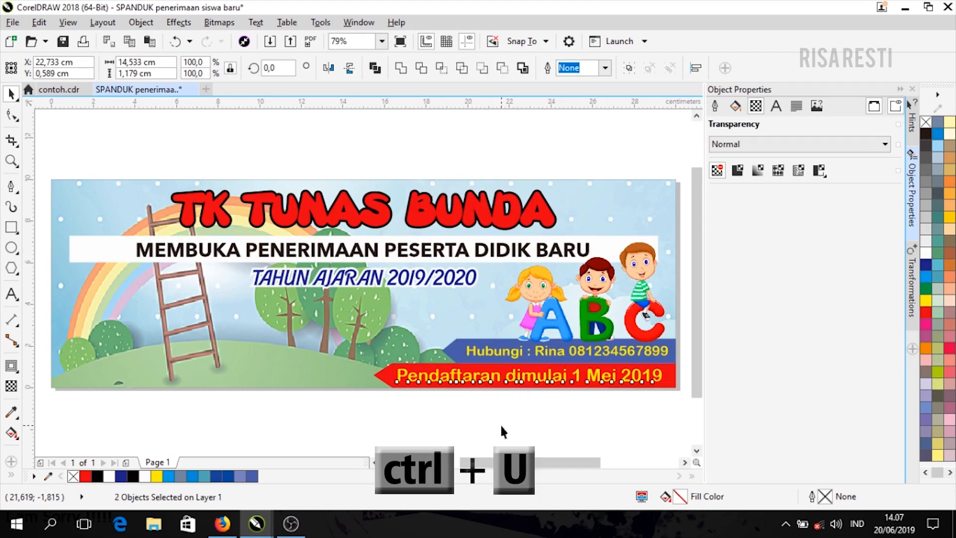
click(387, 380)
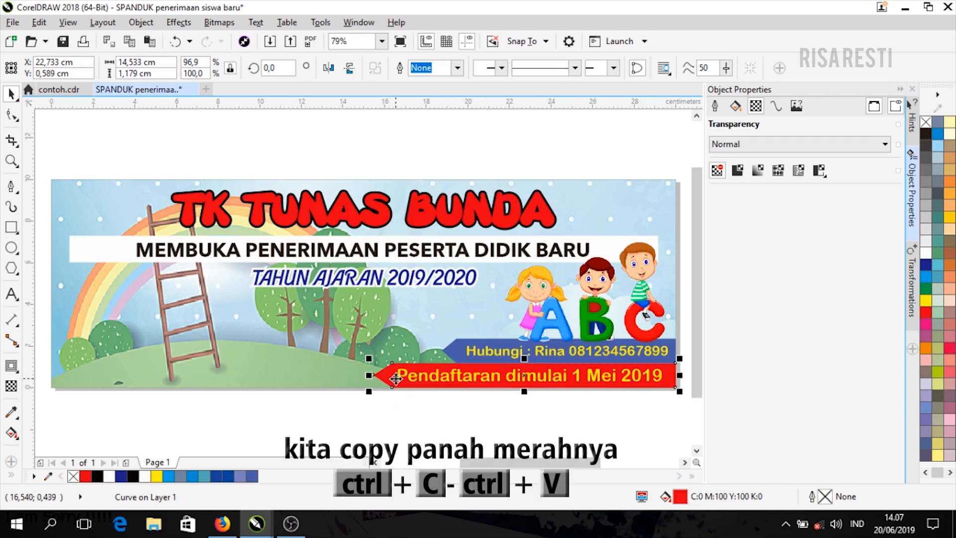
key(ctrl+c)
key(ctrl+v)
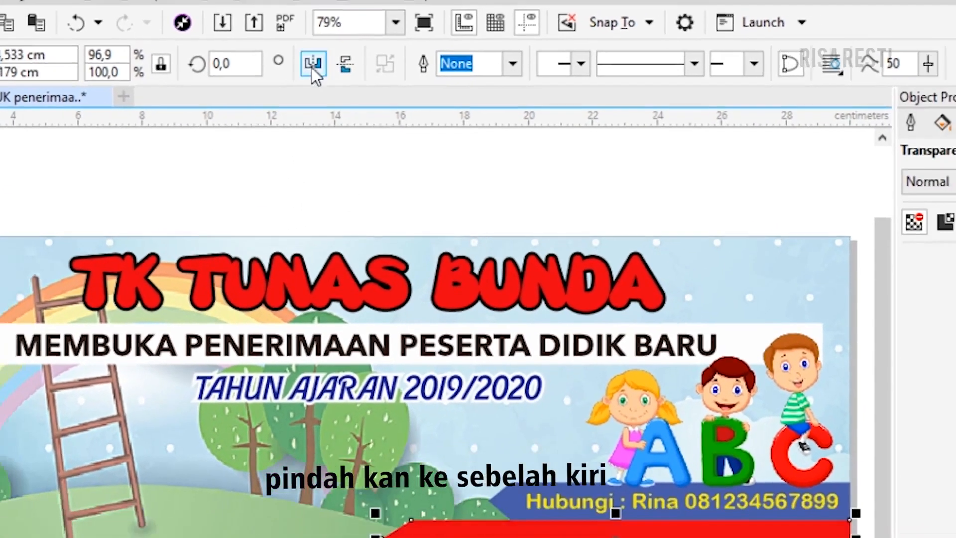
click(307, 62)
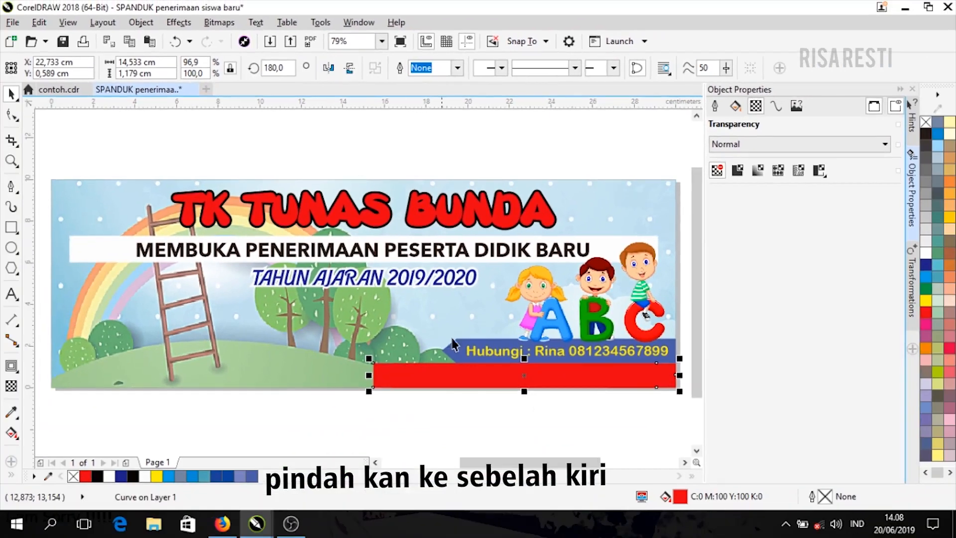
- Align the mirrored arrow to the banner's left and bottom edges
drag(477, 375, 175, 381)
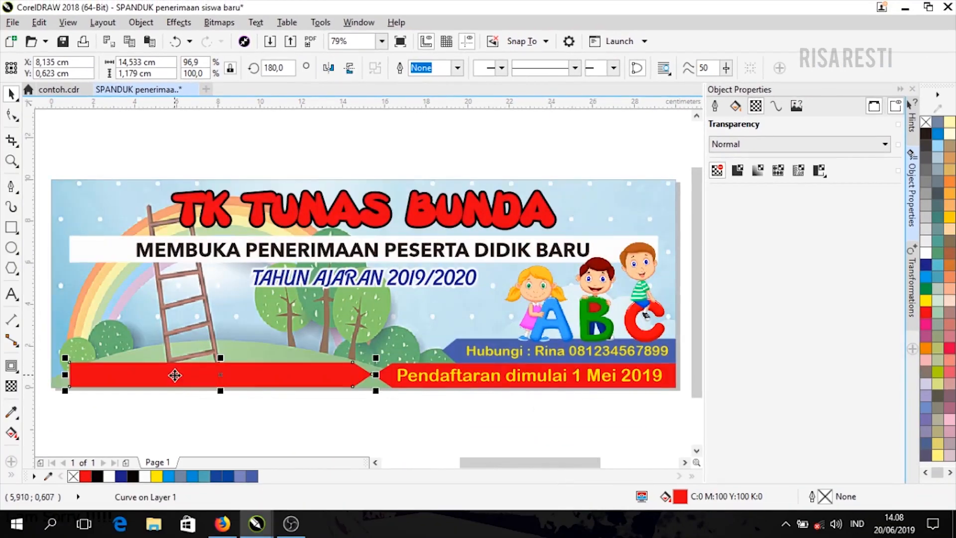
shift+click(124, 351)
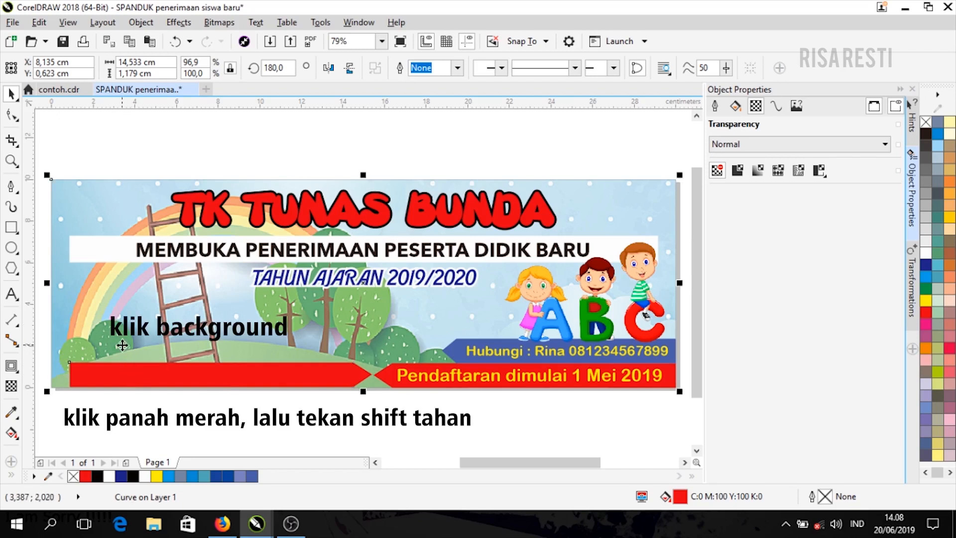
key(r)
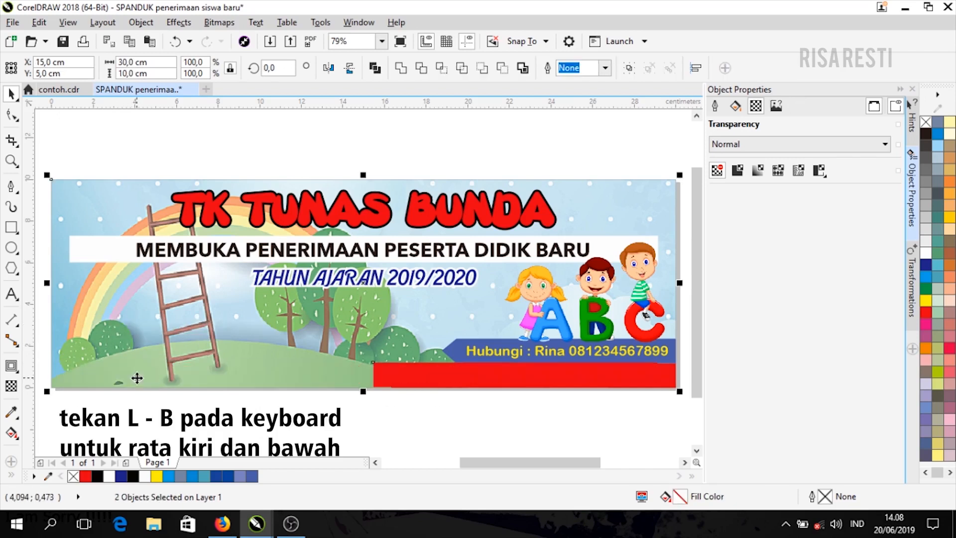
key(l)
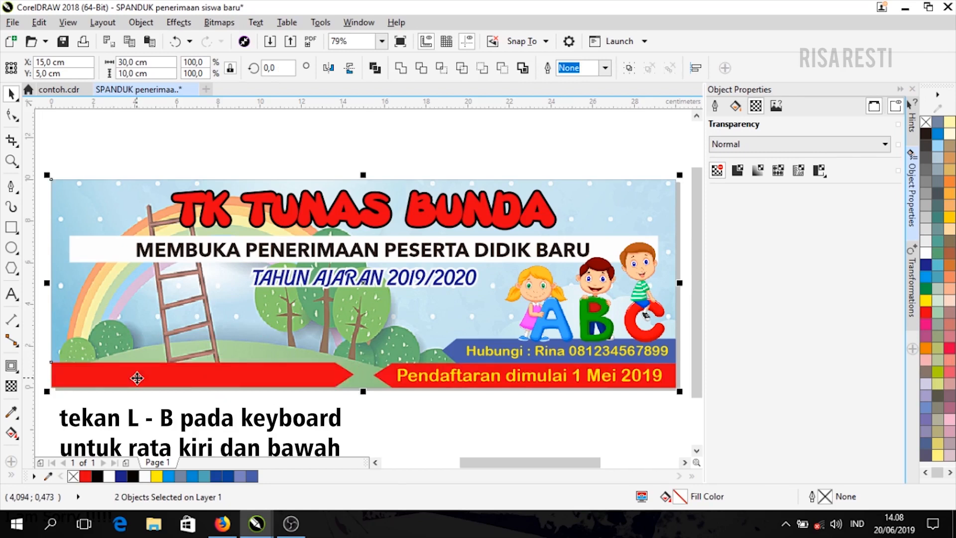
key(b)
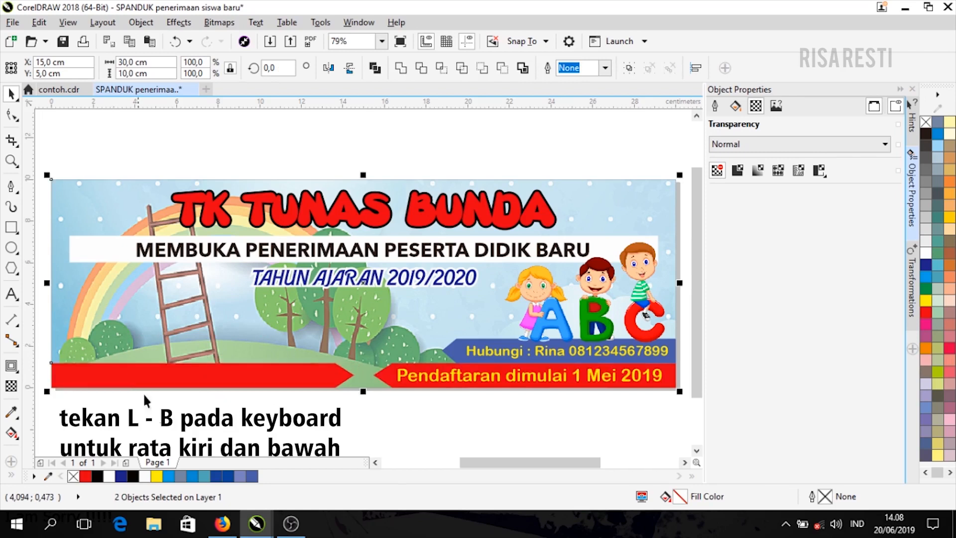
click(326, 424)
click(319, 385)
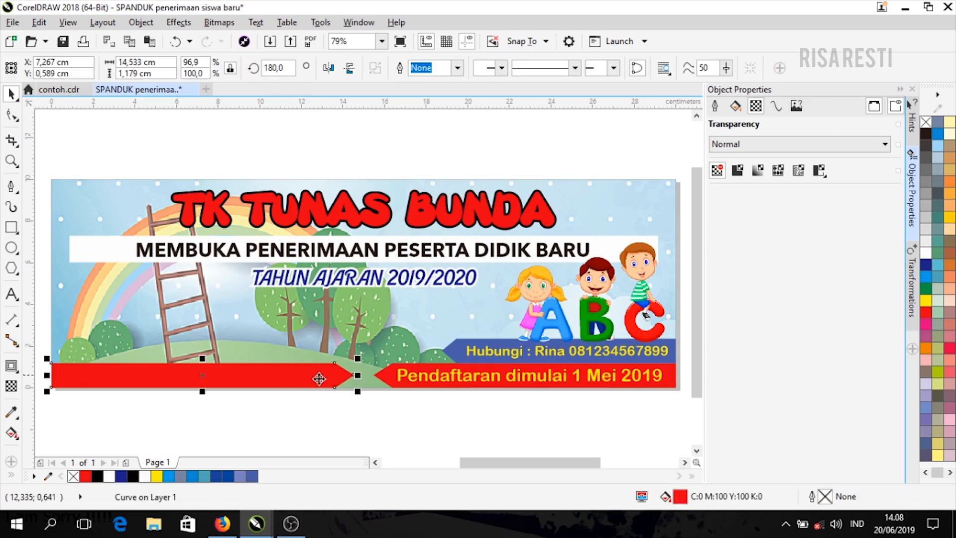
scroll(361, 377, up, 5)
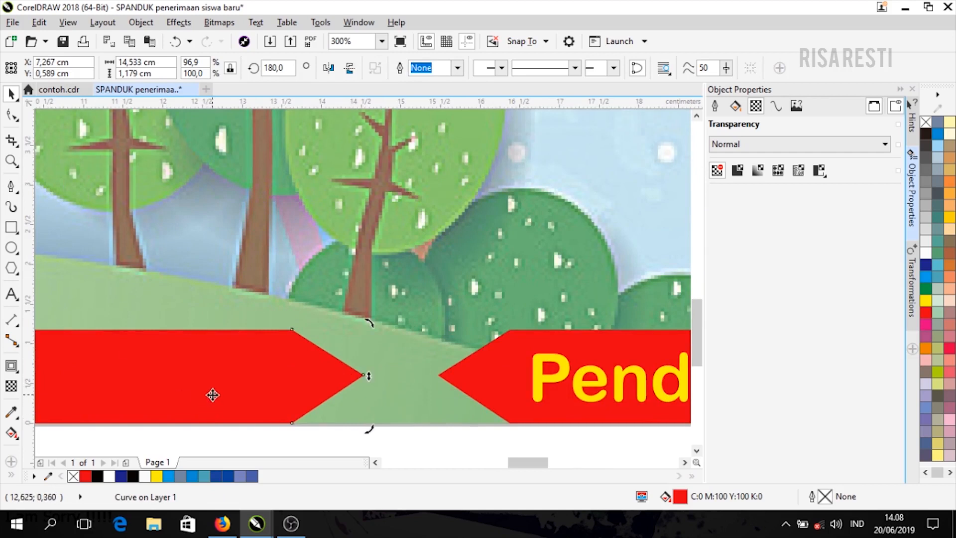
- Square off the arrow tip, stretch the rectangle right under the registration arrow, and fill it yellow
click(16, 121)
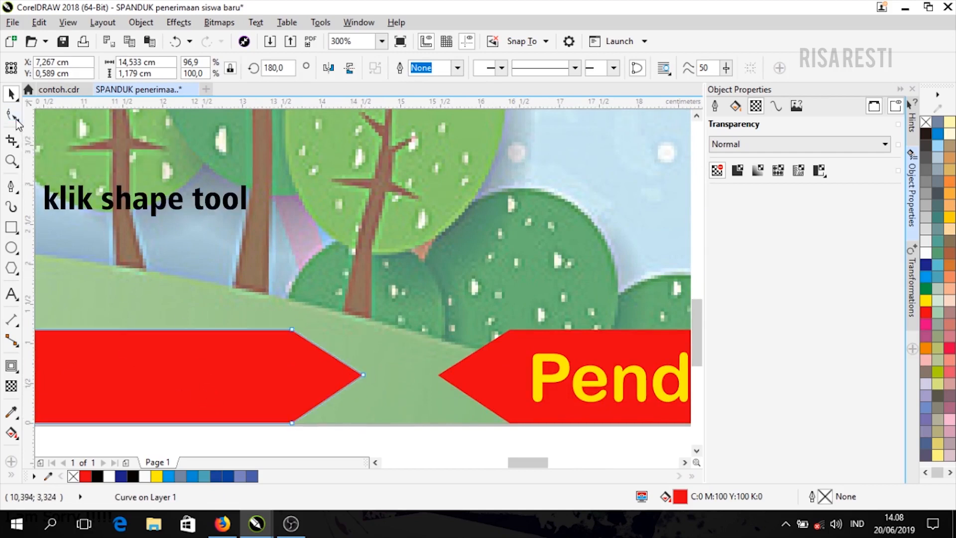
double_click(363, 373)
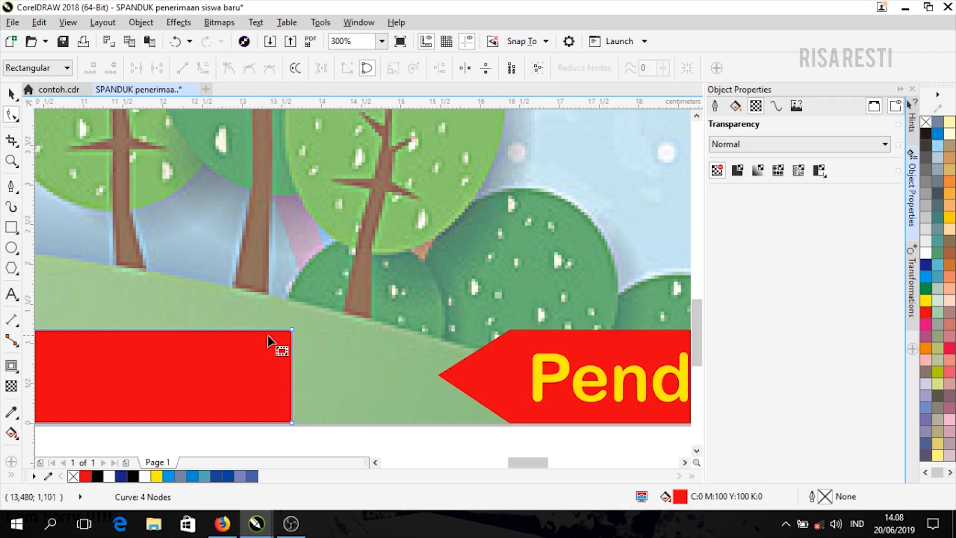
click(14, 98)
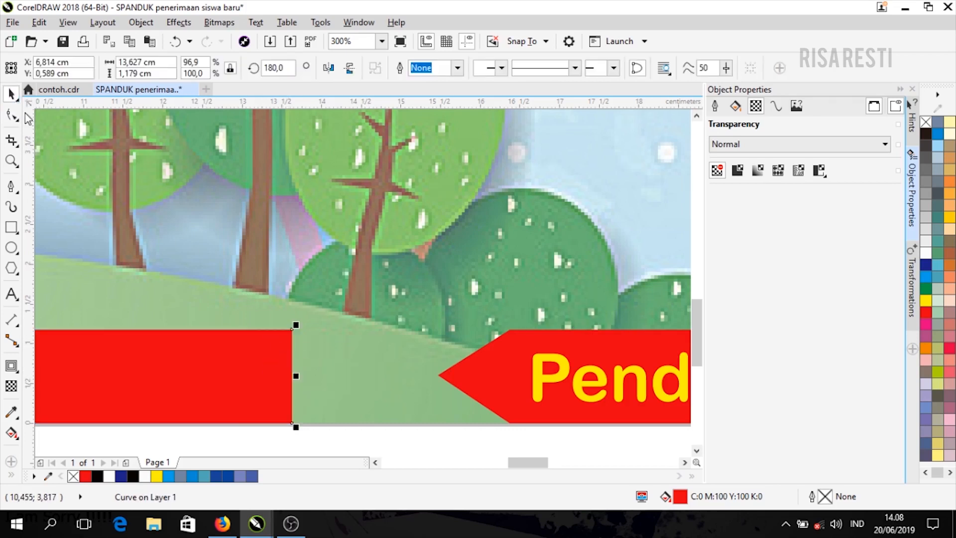
drag(295, 376, 517, 388)
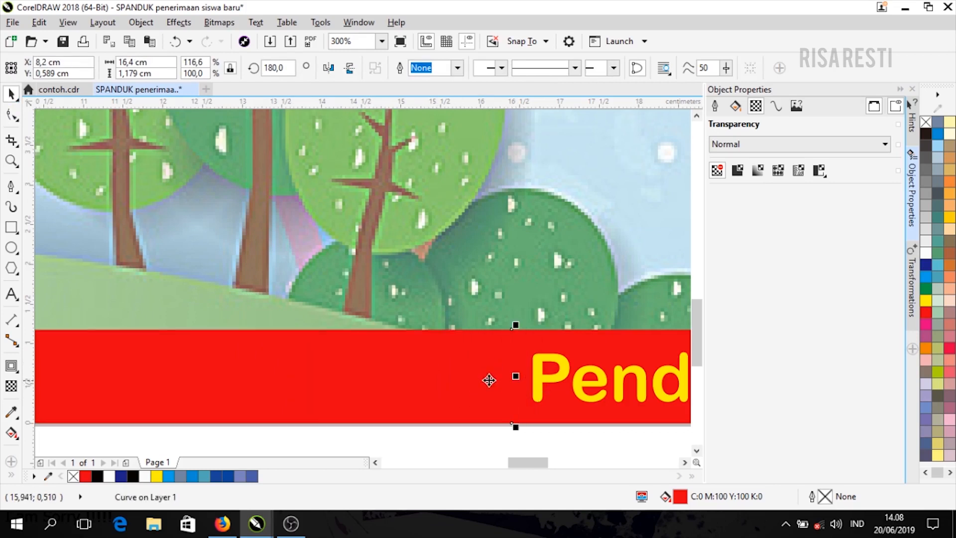
click(925, 301)
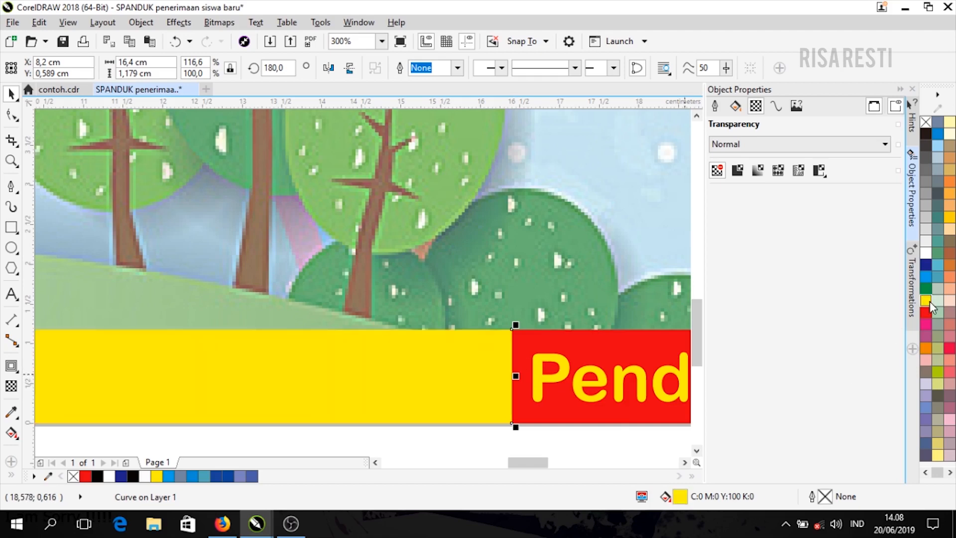
scroll(558, 385, down, 3)
scroll(572, 368, down, 1)
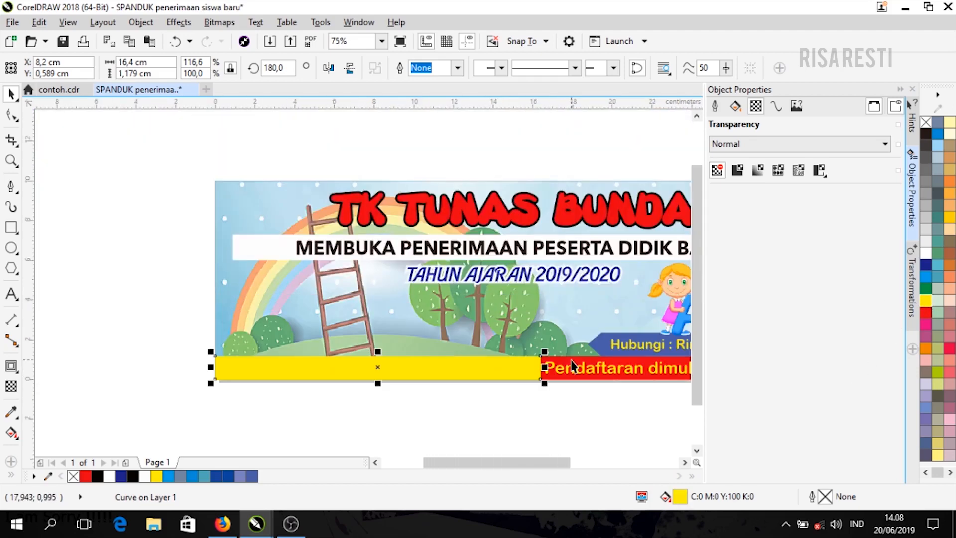
drag(546, 463, 580, 463)
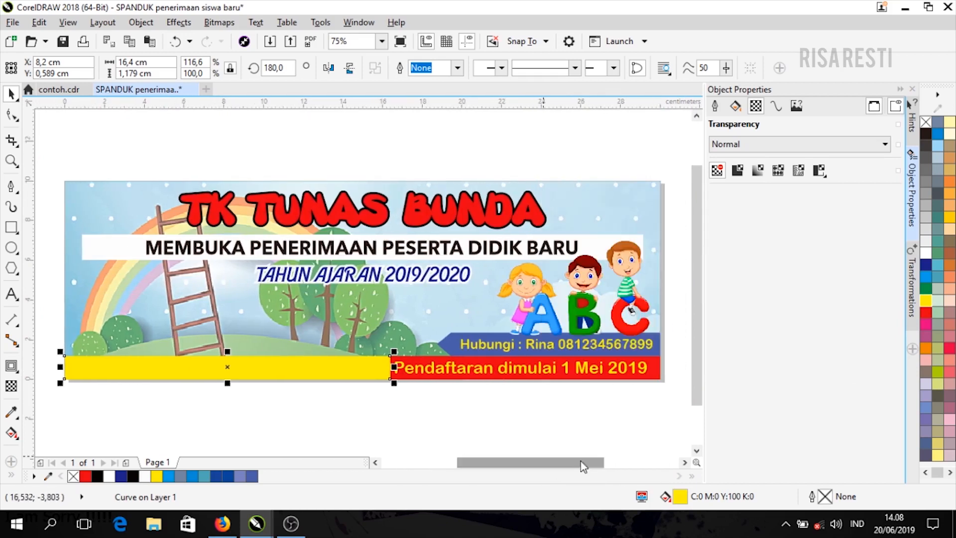
- Group the red 'Pendaftaran' arrow with its text and bring it in front of the yellow strip
drag(672, 351, 366, 397)
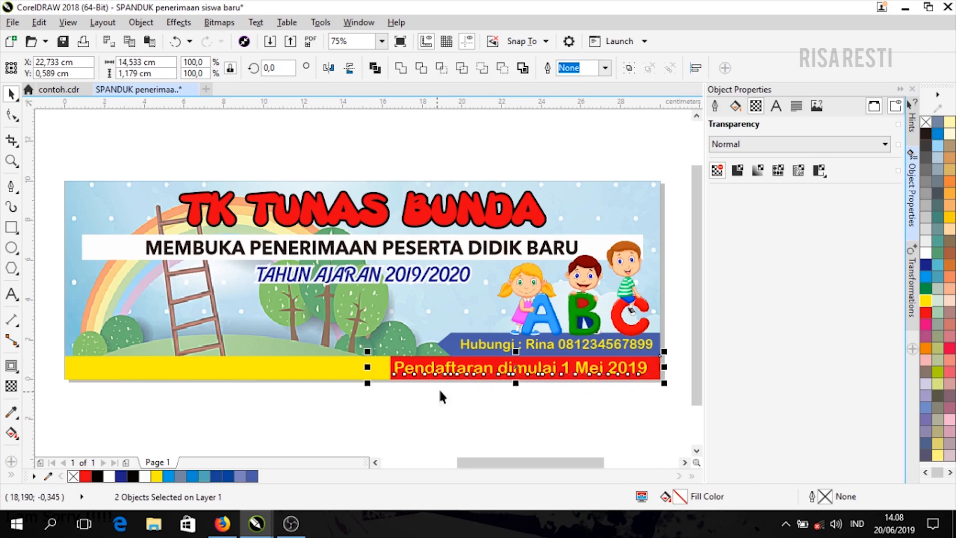
key(ctrl+g)
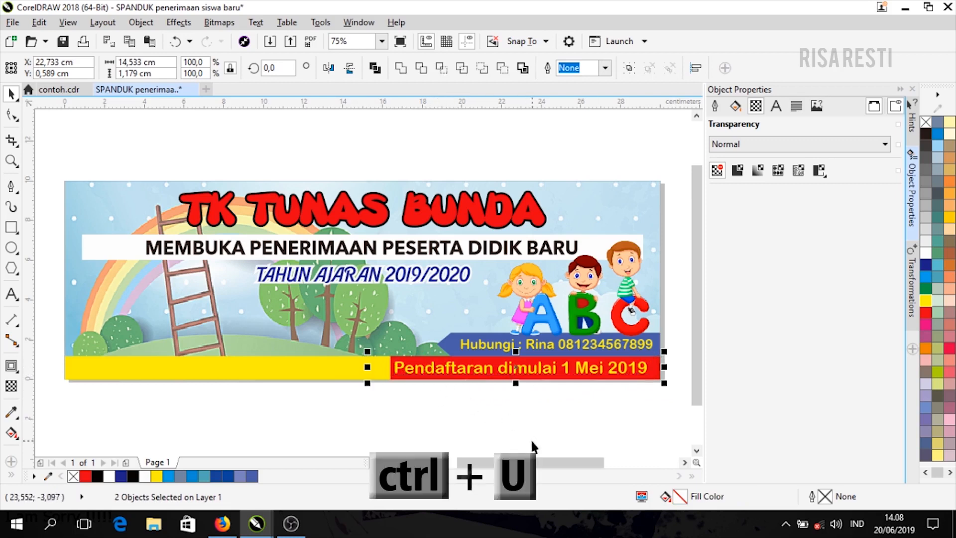
click(505, 368)
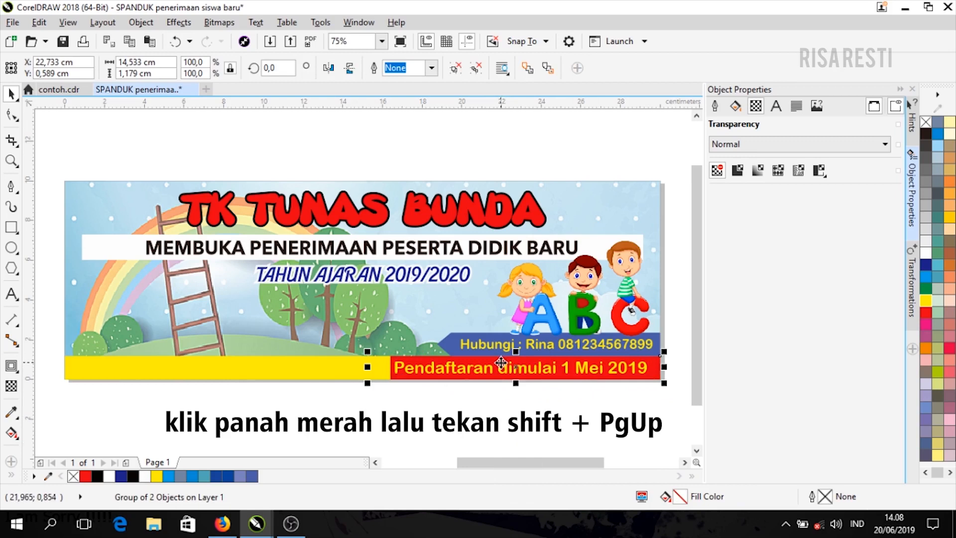
key(shift+Page_Up)
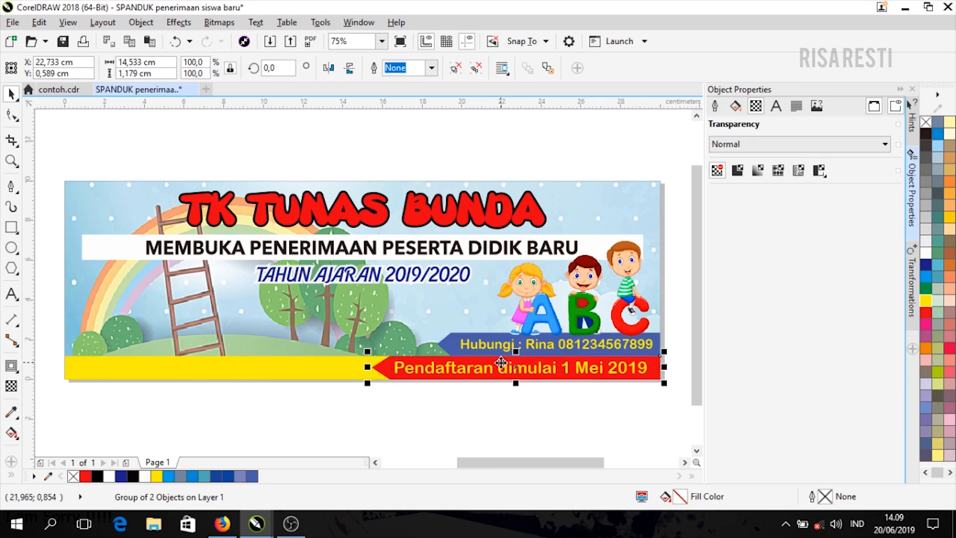
click(400, 396)
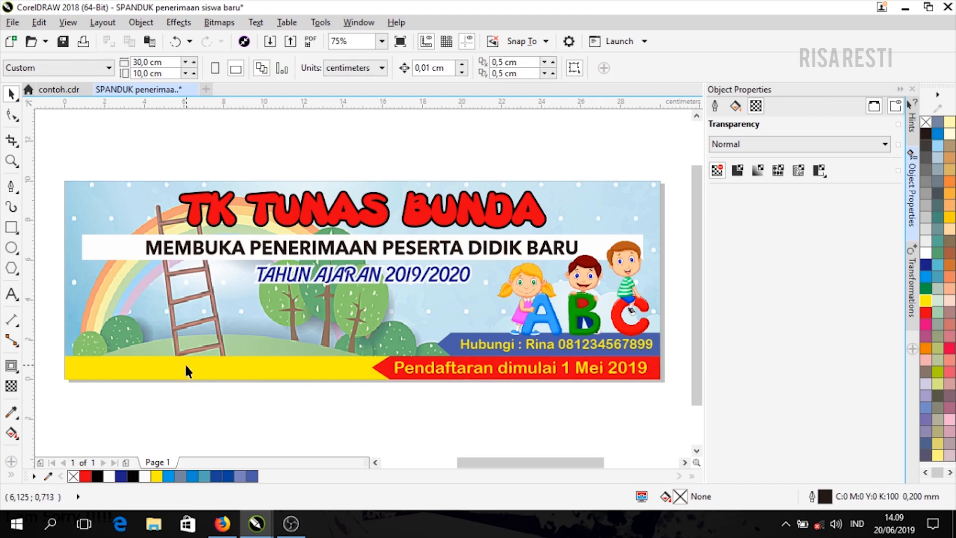
- Type the school's street address as a text line on the yellow bar
click(17, 297)
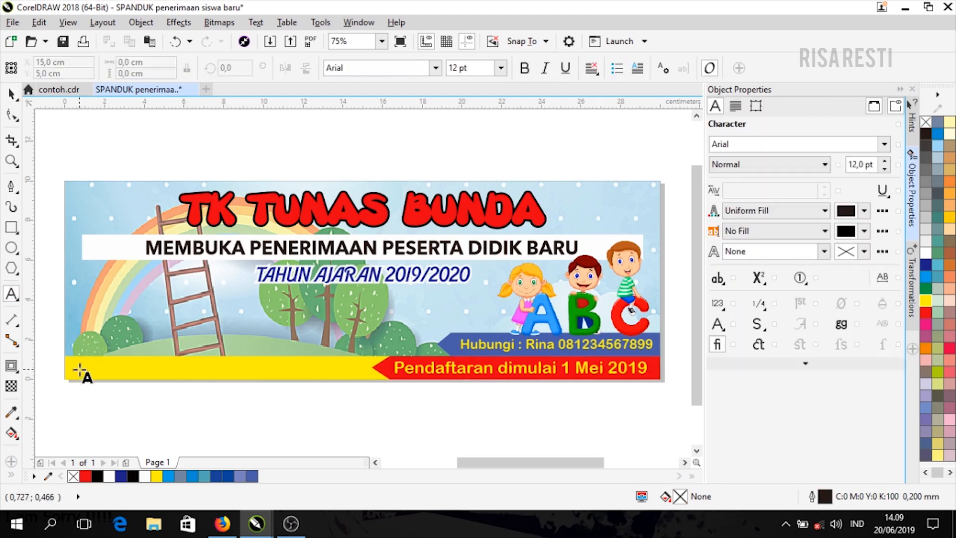
click(79, 368)
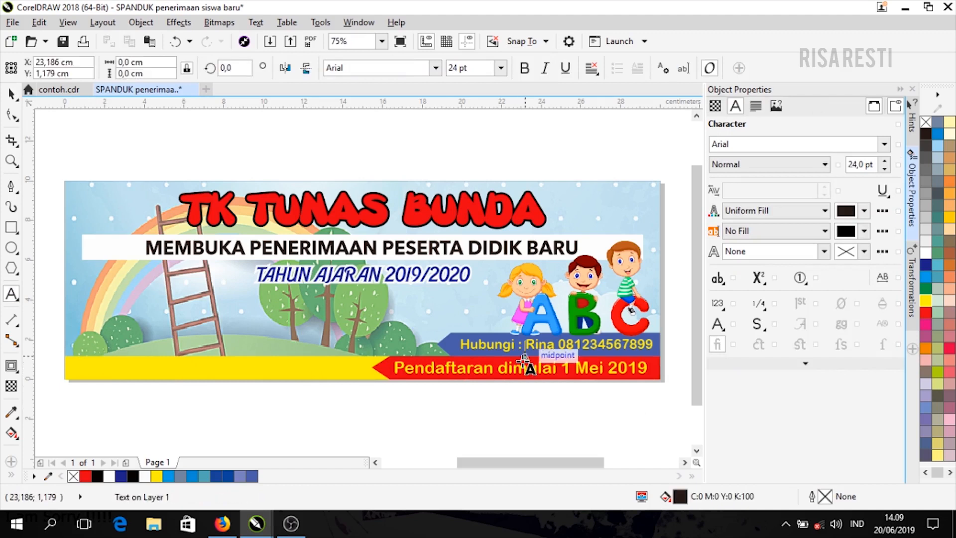
click(101, 368)
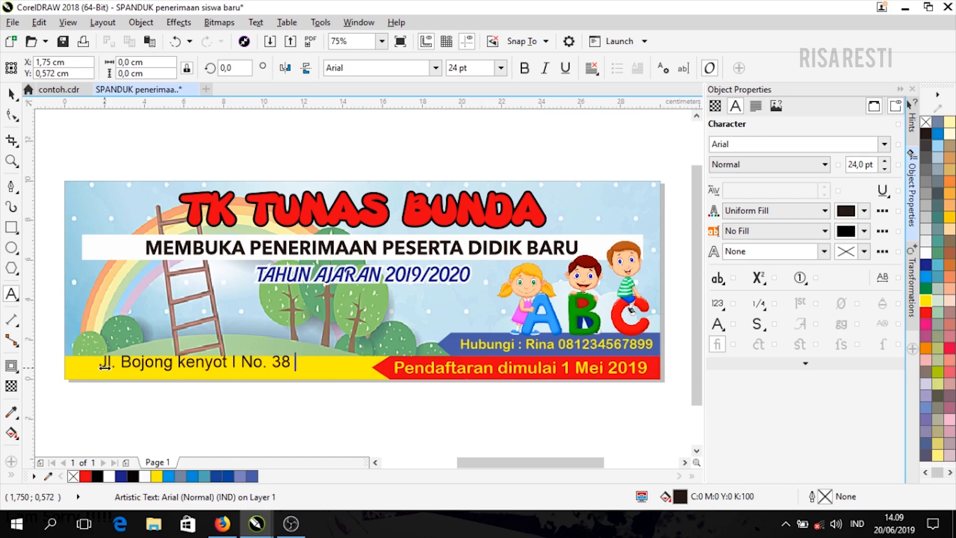
- Set the address text to Arial Rounded MT Bold and shrink it to fit the yellow bar
click(11, 94)
mouse_move(326, 367)
mouse_down()
mouse_move(318, 379)
mouse_move(334, 370)
mouse_up()
click(884, 144)
click(811, 183)
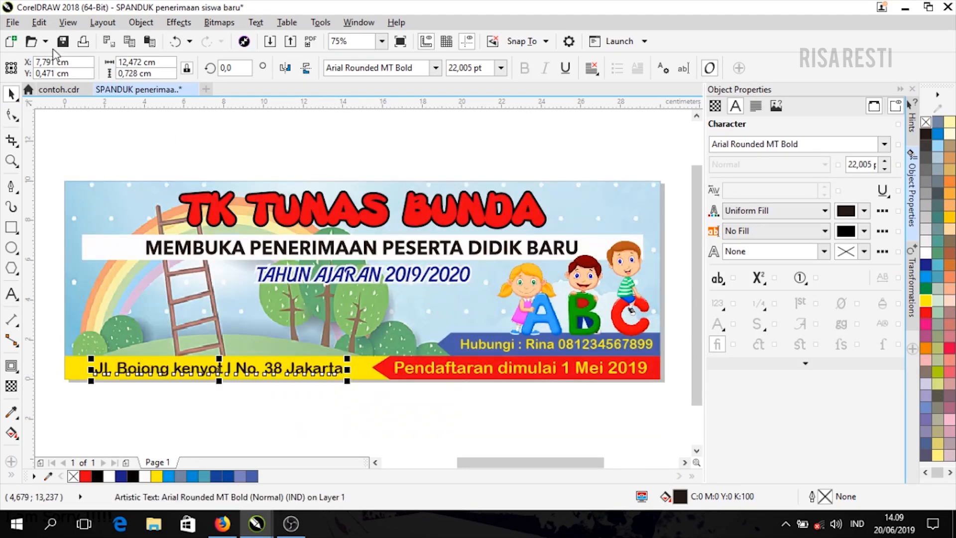
click(73, 94)
click(158, 90)
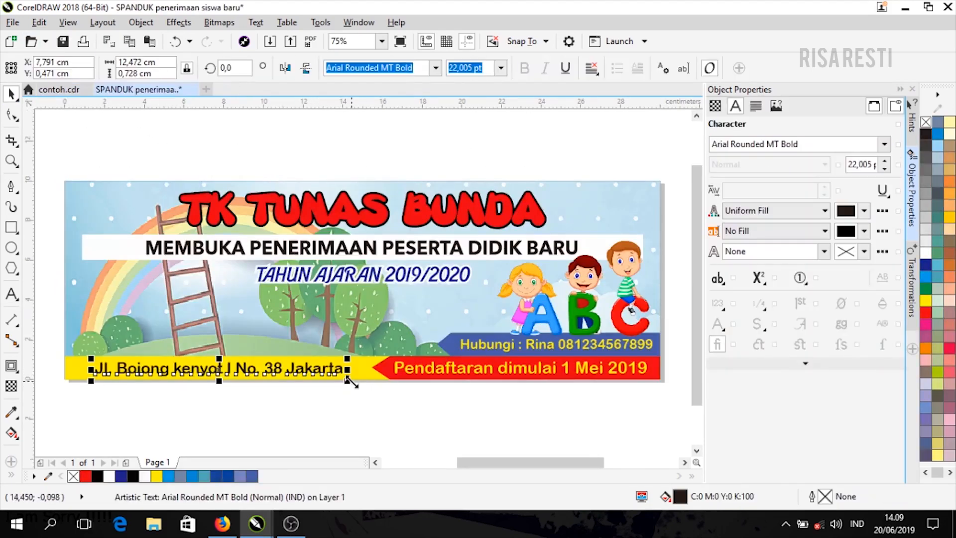
key(Escape)
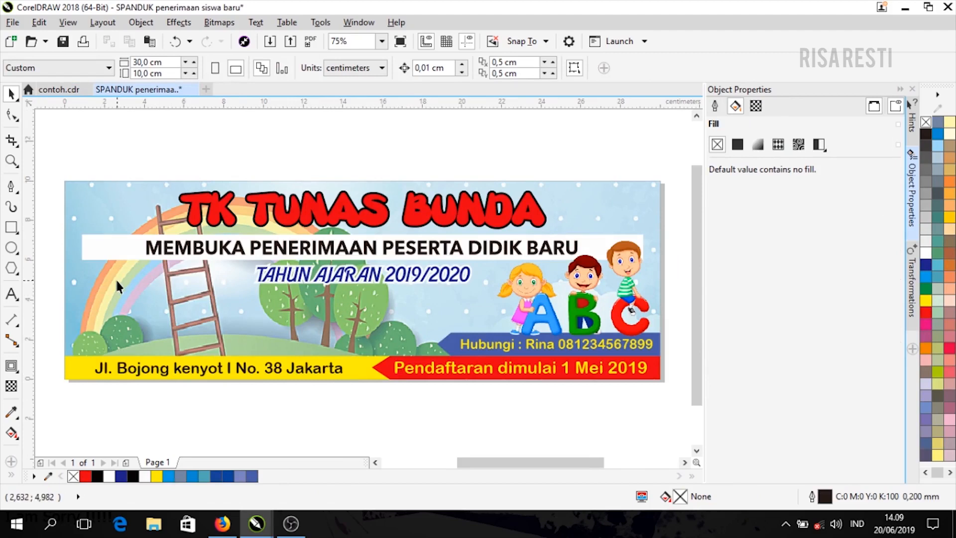
scroll(103, 288, up, 1)
scroll(102, 289, down, 1)
- Draw a thin 7,254 × 1,288 cm rectangle on the banner's left and move it below the white strip
click(11, 227)
drag(65, 279, 209, 305)
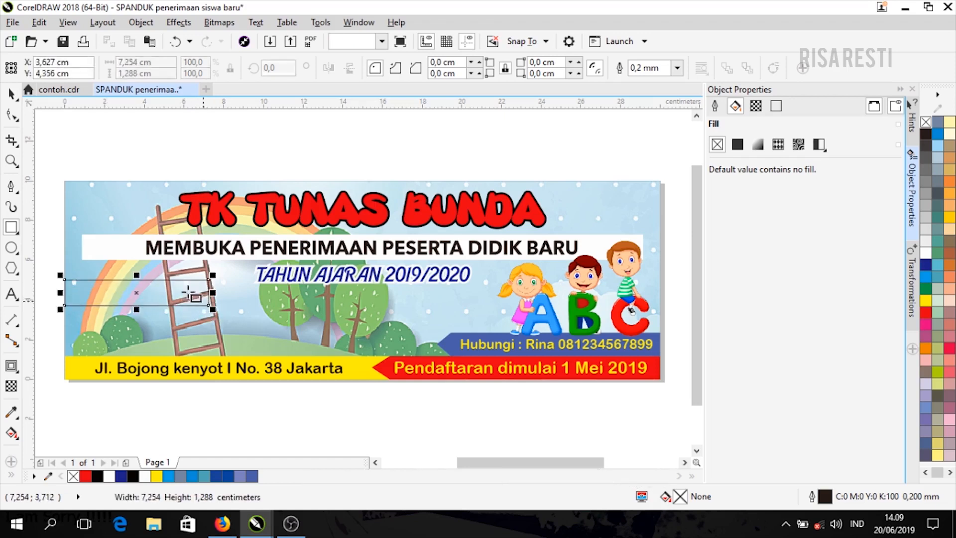
click(11, 94)
click(162, 288)
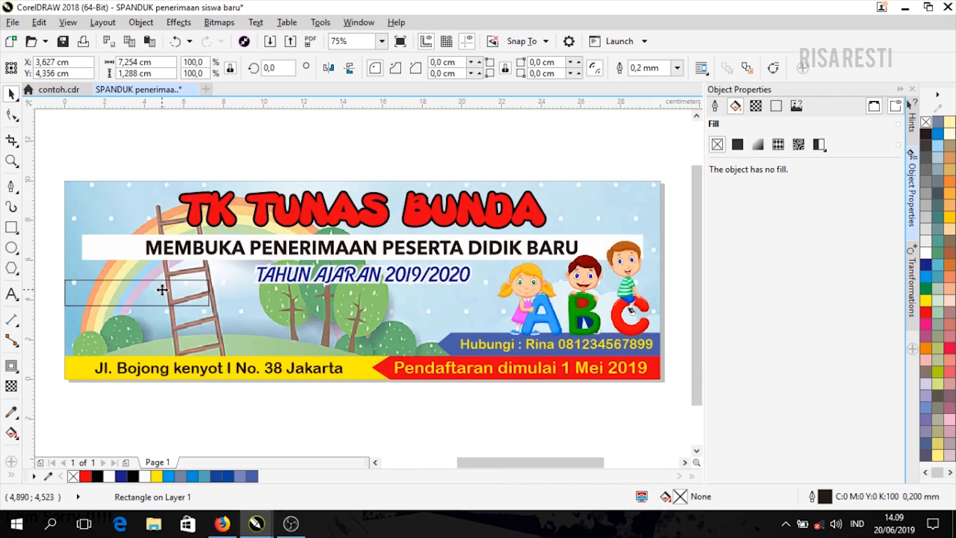
click(161, 290)
mouse_move(161, 290)
mouse_down()
mouse_move(164, 280)
mouse_move(156, 282)
mouse_up()
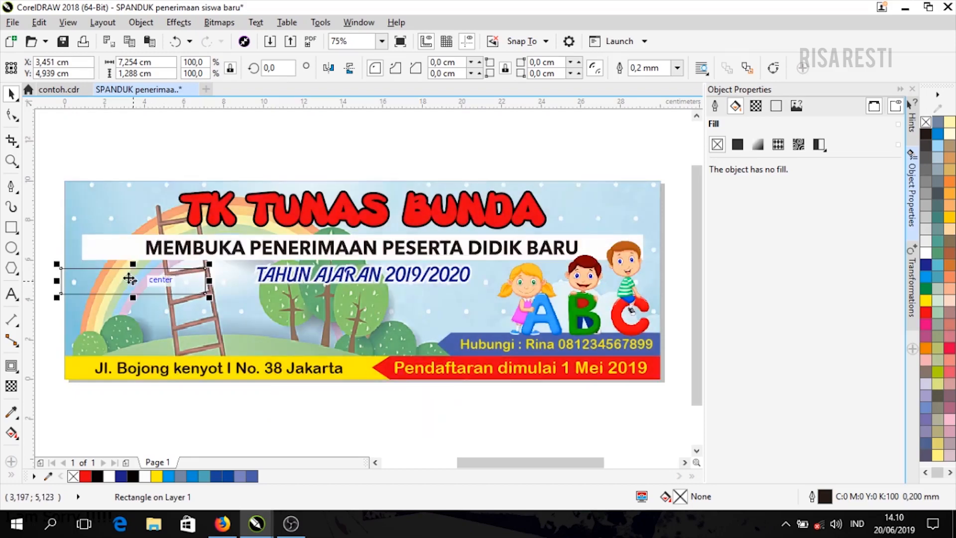
scroll(130, 277, up, 1)
mouse_move(514, 460)
mouse_down()
mouse_move(486, 467)
mouse_move(500, 463)
mouse_up()
drag(293, 294, 300, 298)
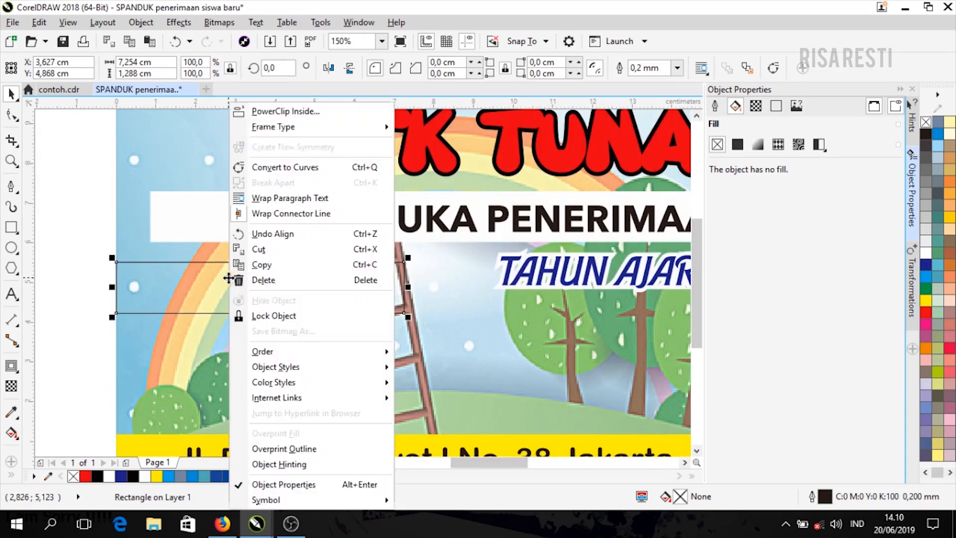
- Convert the rectangle to curves, drag its right-hand nodes to slant that end, and give it a solid fill
right_click(228, 279)
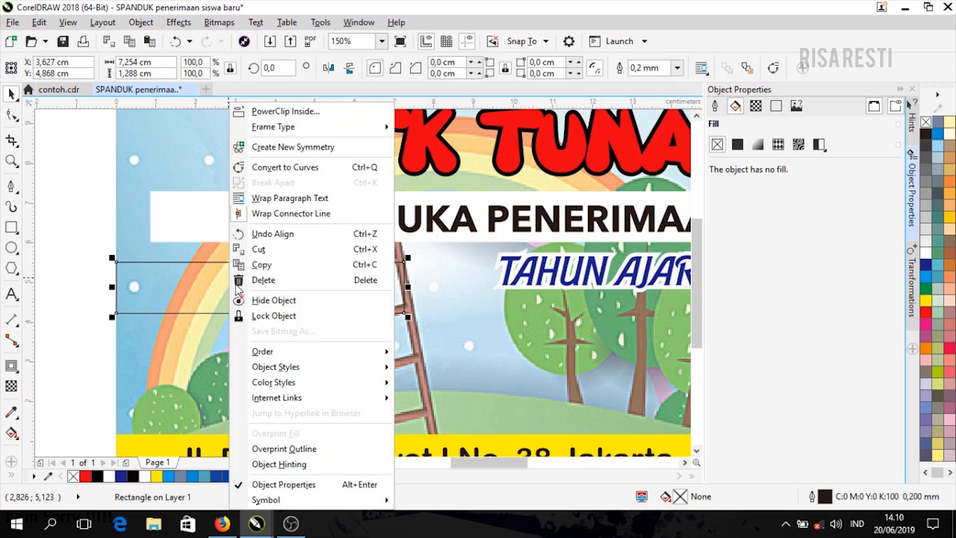
click(327, 170)
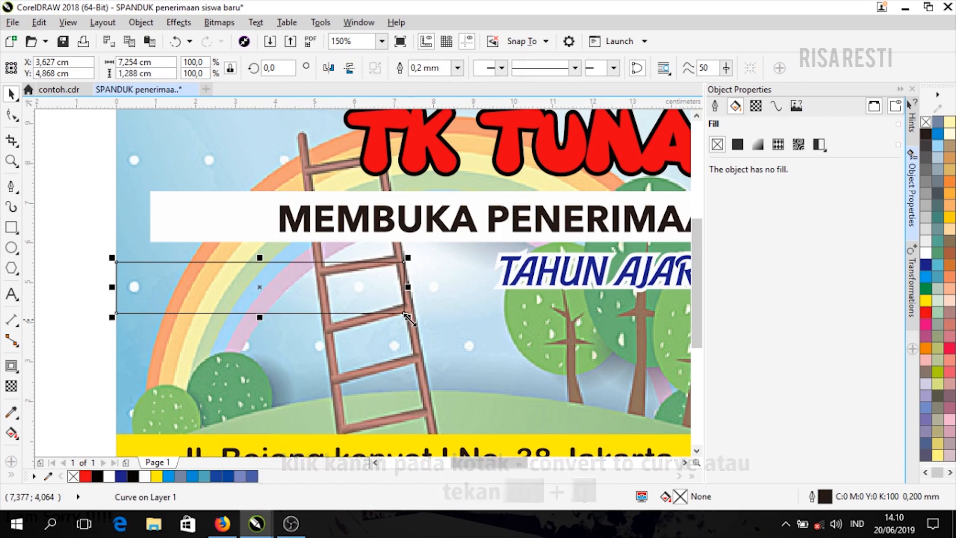
click(13, 118)
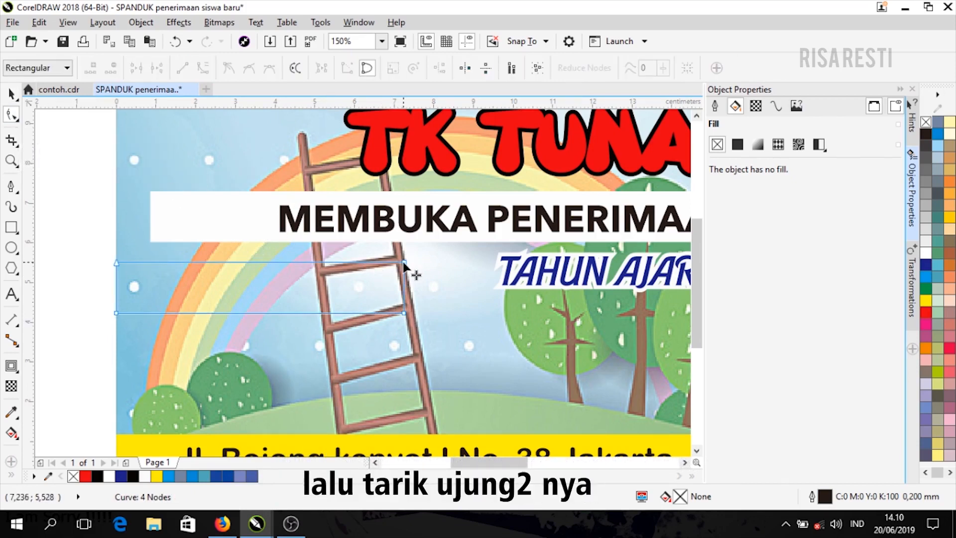
drag(405, 263, 428, 255)
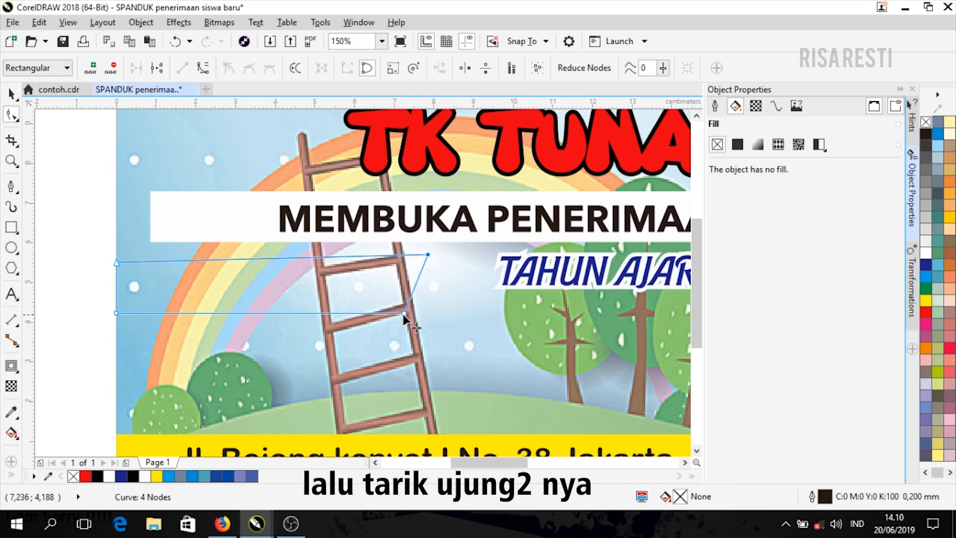
drag(403, 315, 426, 321)
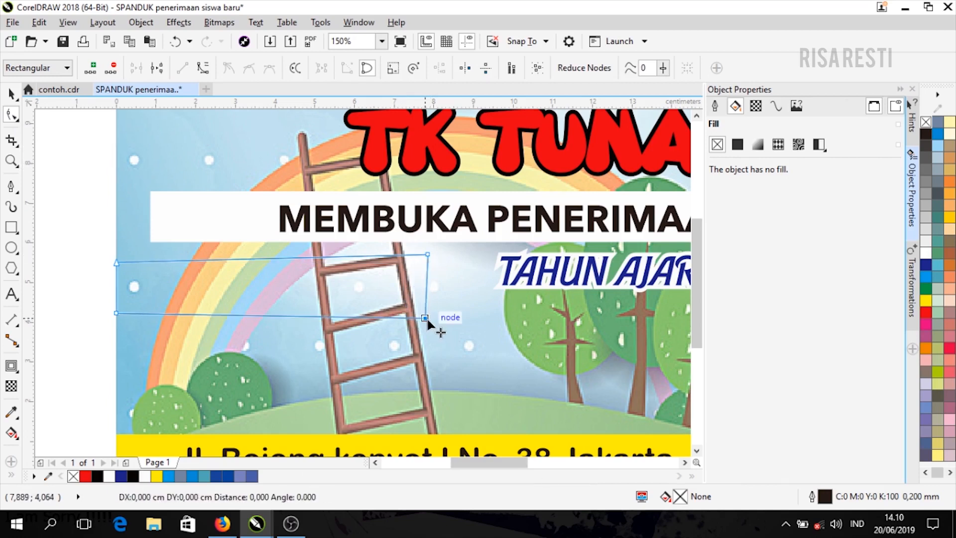
key(space)
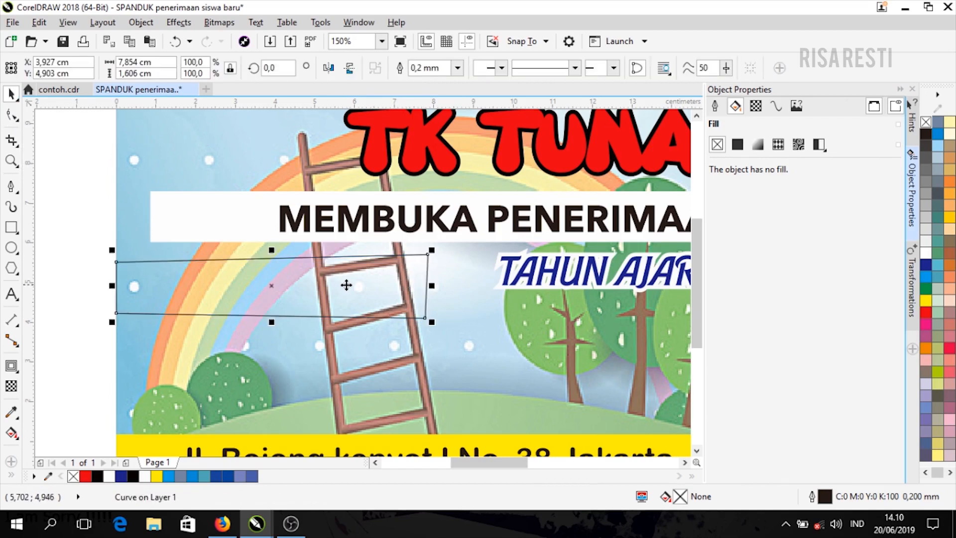
click(927, 314)
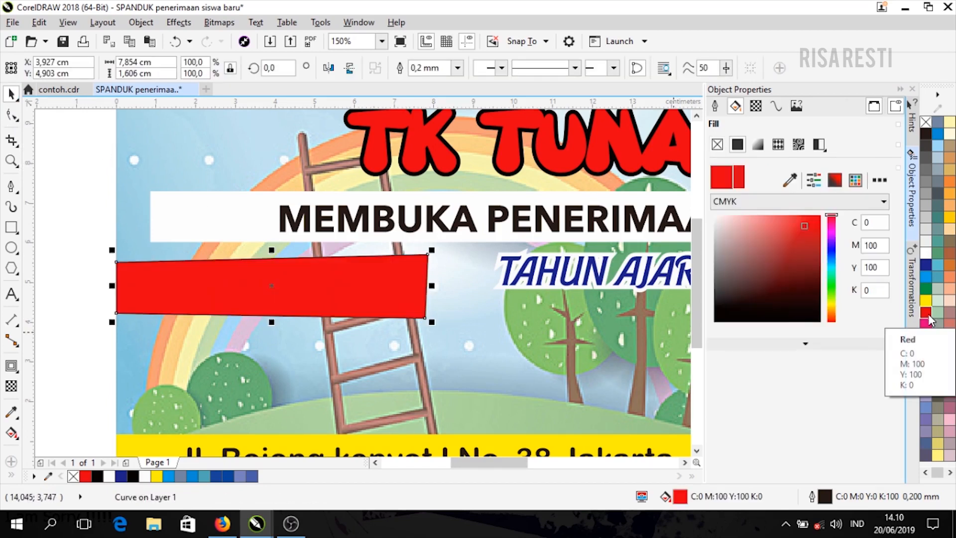
- Make the strip dark blue with no outline and add a small white 0,353 cm circle at its left end
click(228, 476)
right_click(927, 122)
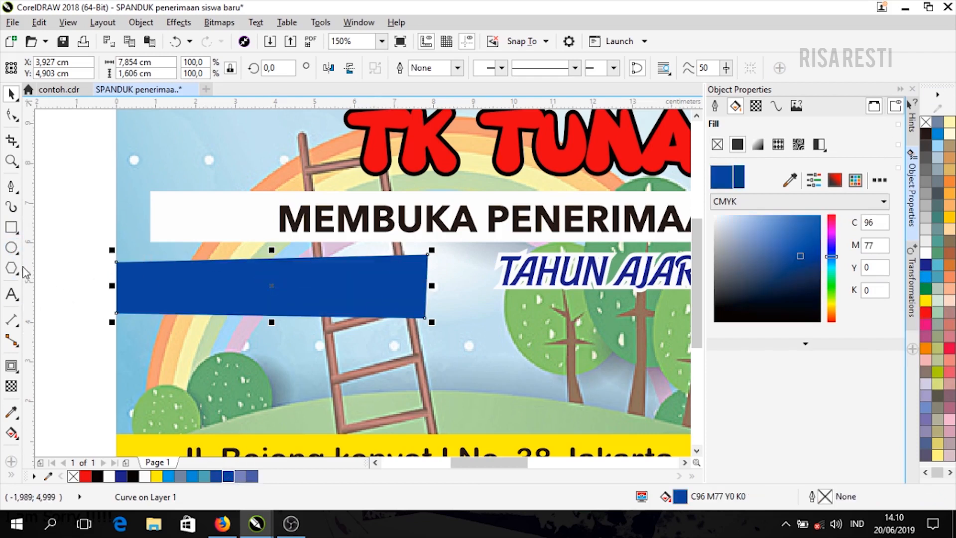
click(15, 250)
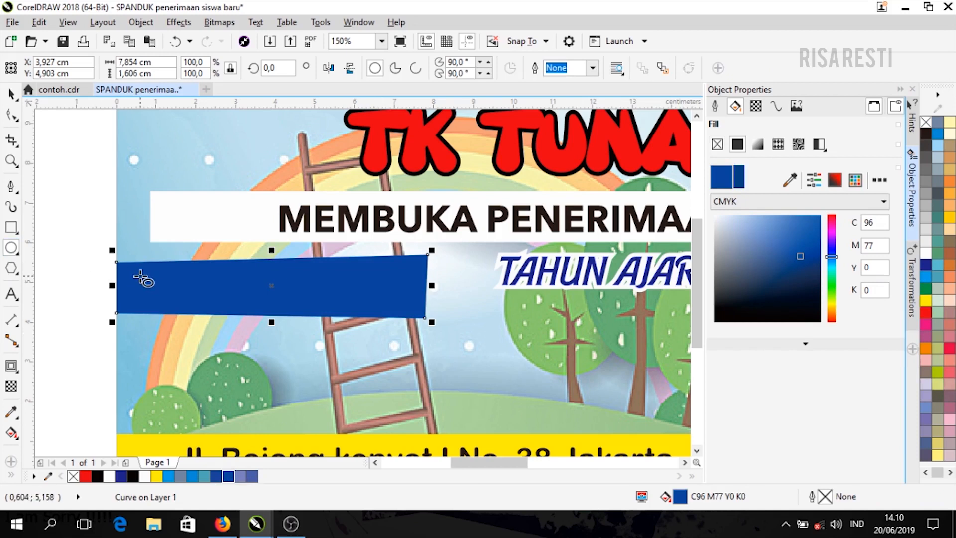
drag(136, 276, 152, 292)
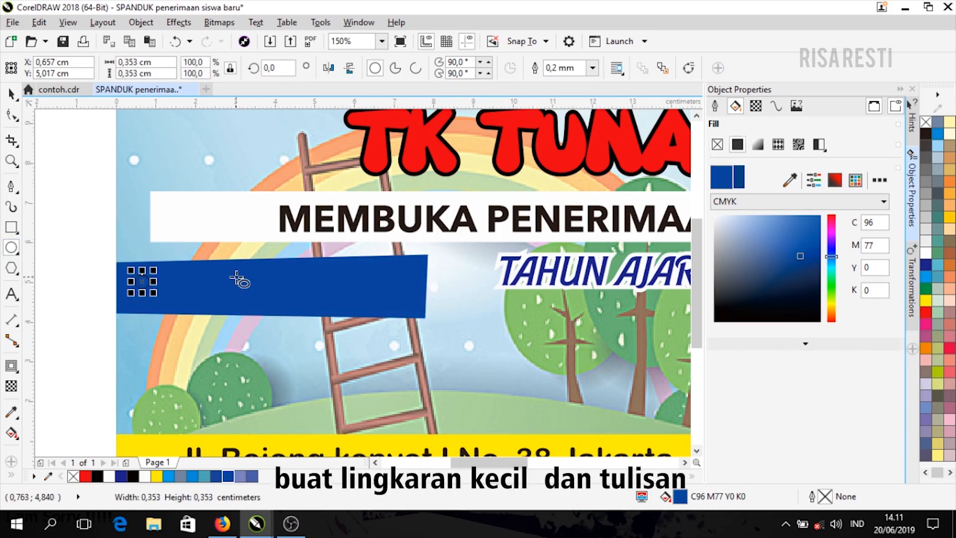
click(11, 94)
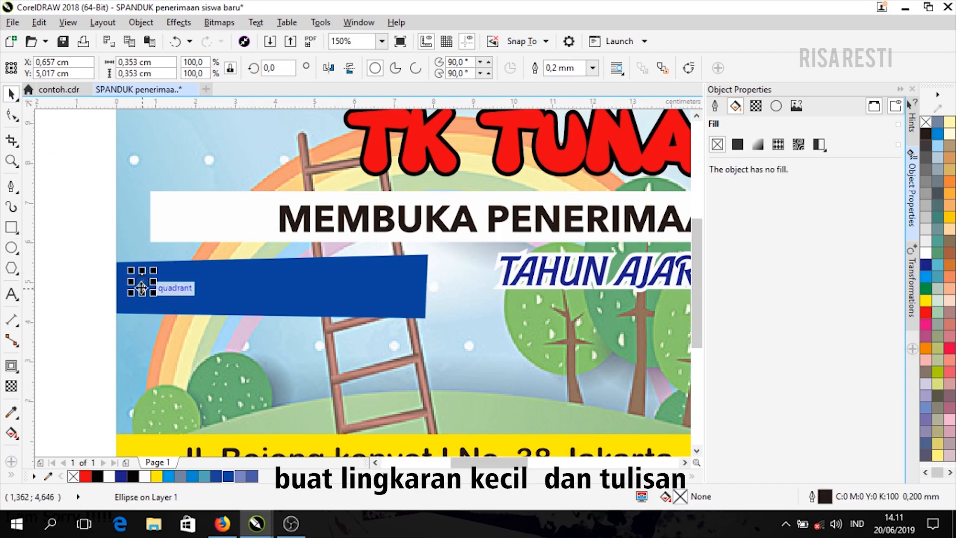
click(927, 253)
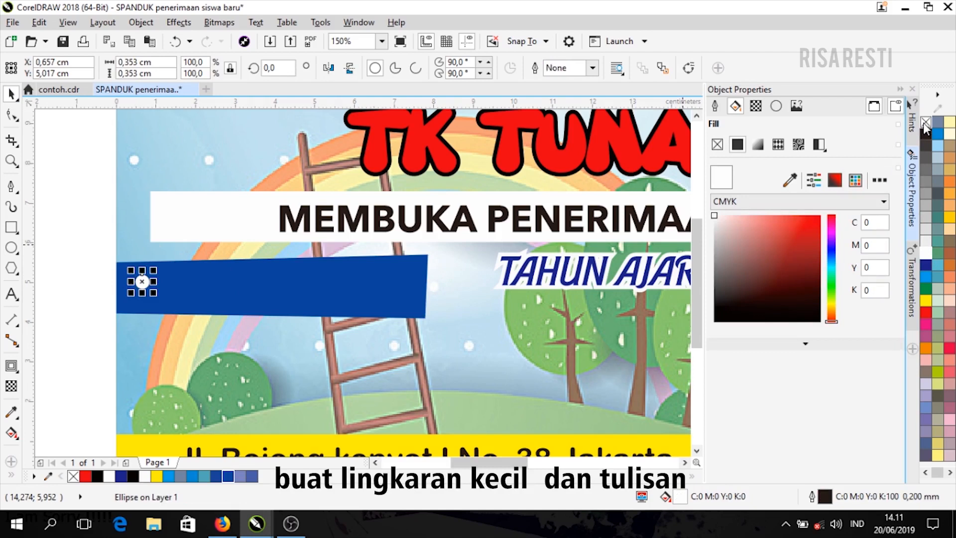
click(42, 264)
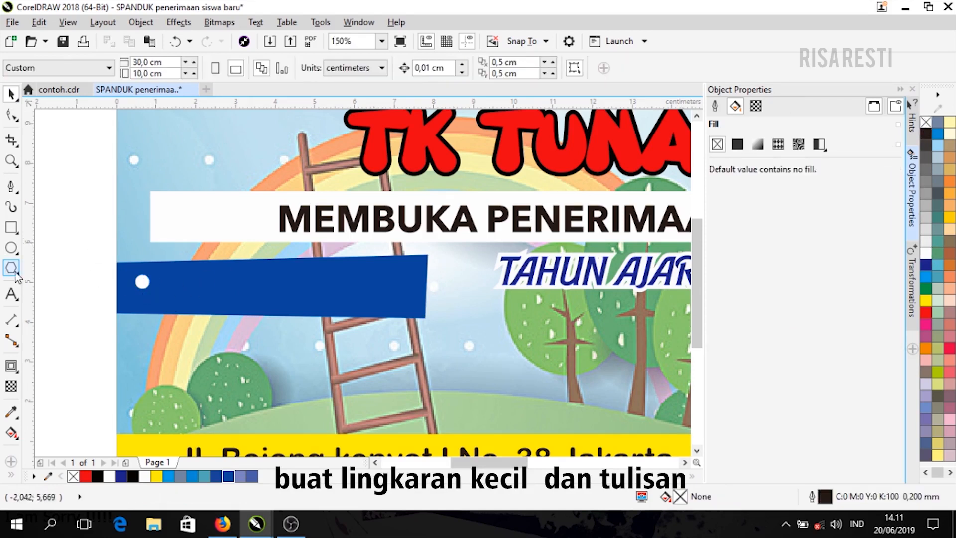
- Type 'Hafalan Do'a Harian' beside the white circle and scale it to fit inside the blue strip
click(11, 294)
click(162, 286)
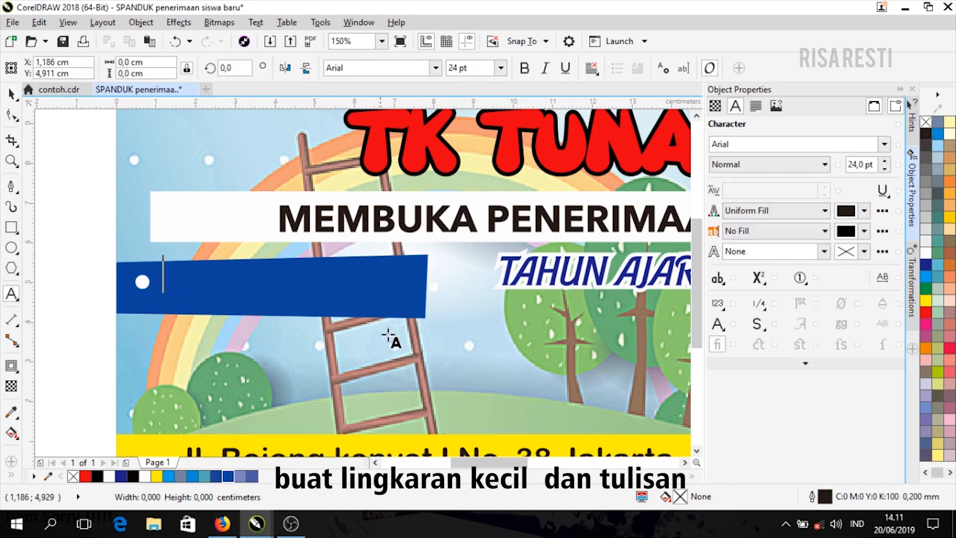
text(Haf)
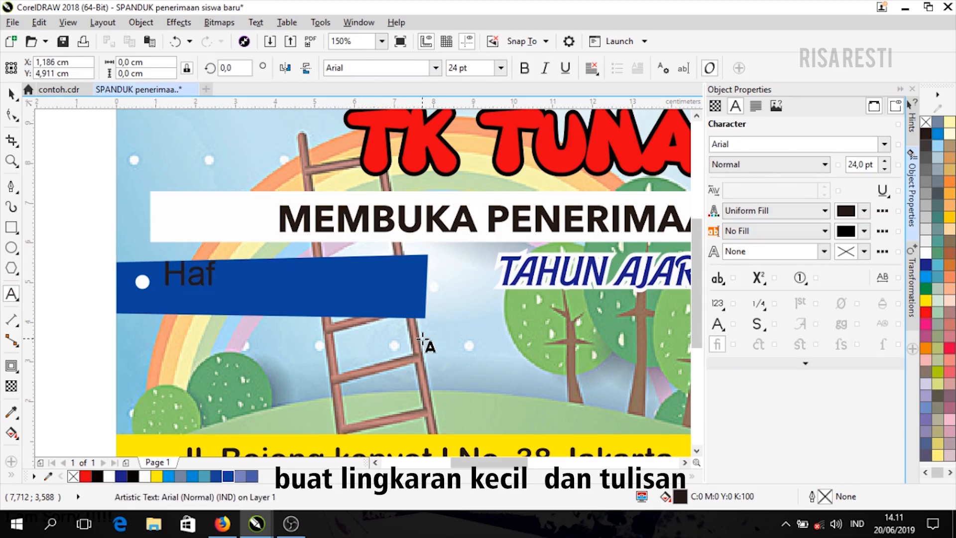
text(alan Do)
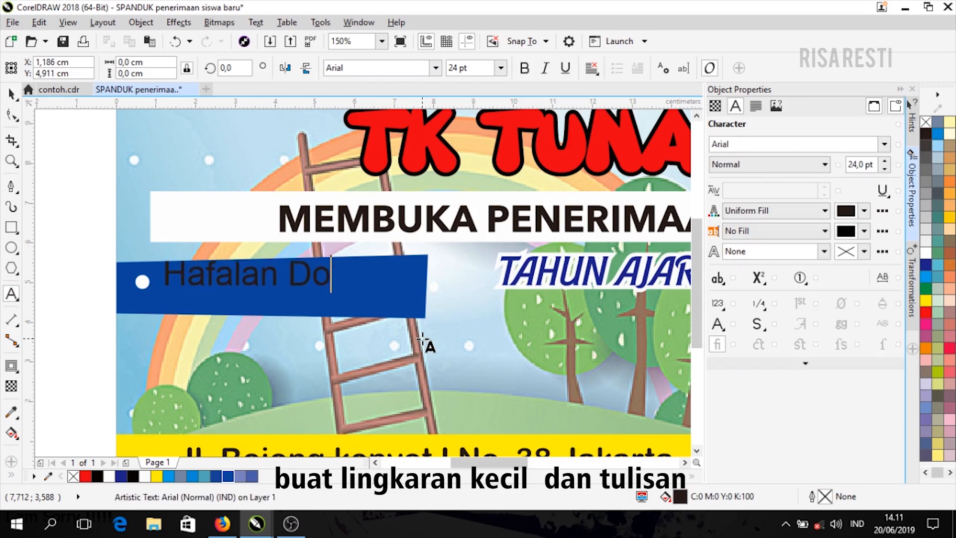
text('a ha)
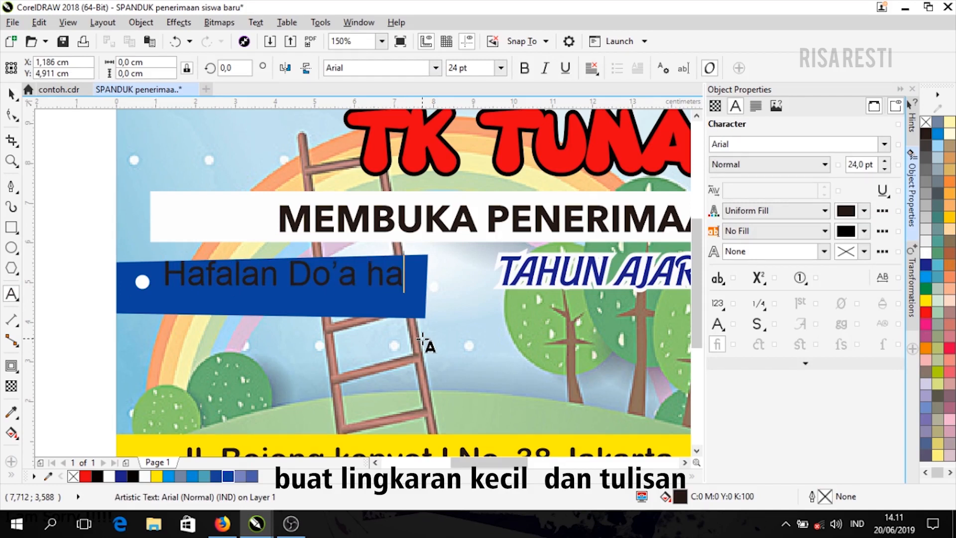
key(BackSpace)
text(ari)
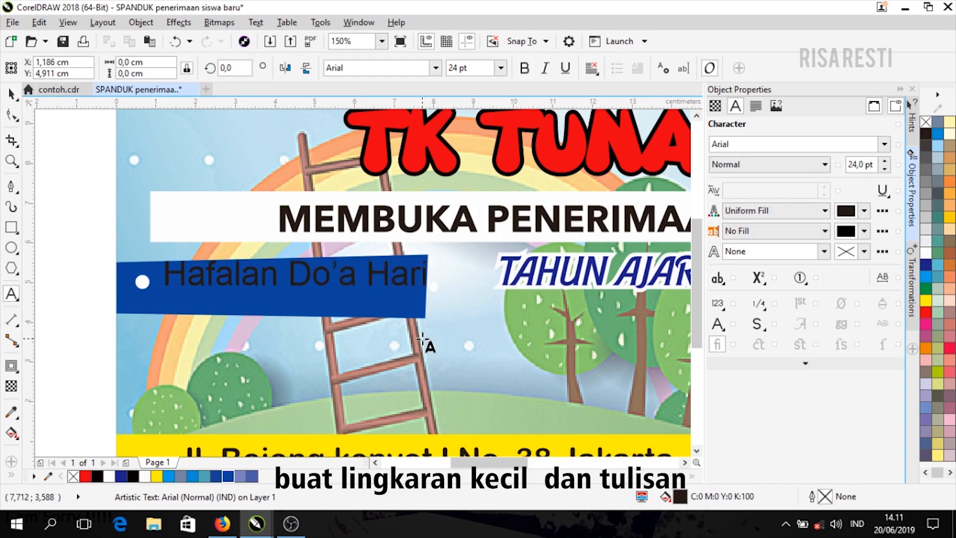
text(an)
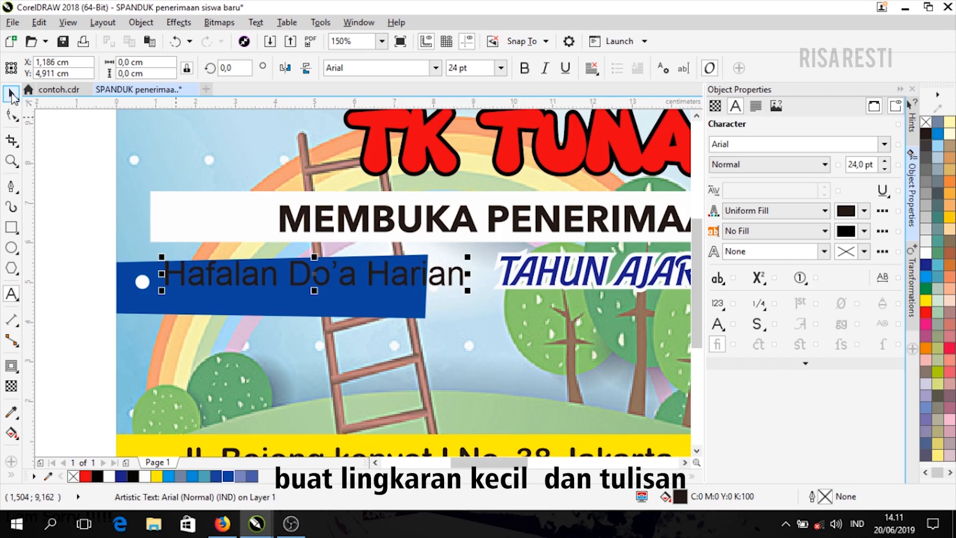
click(11, 94)
click(473, 259)
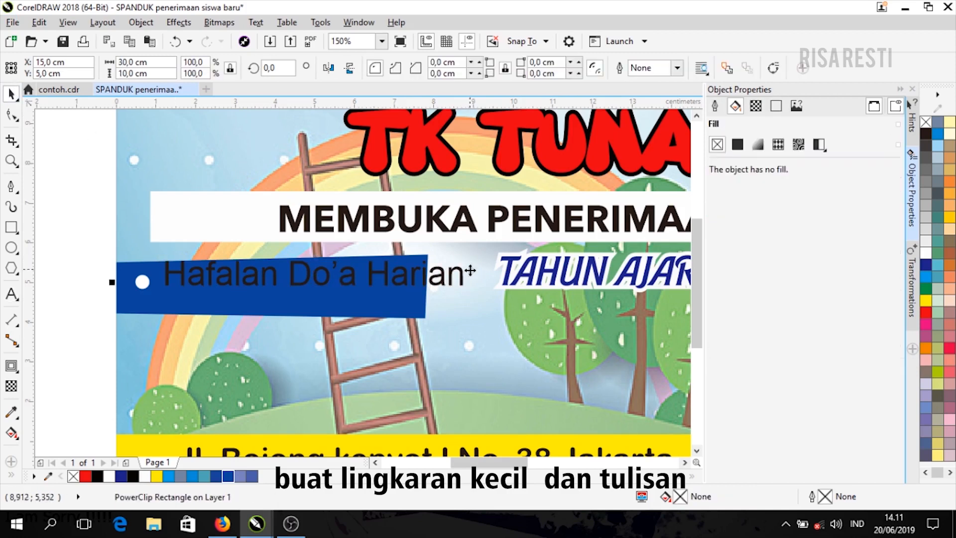
click(468, 272)
mouse_move(473, 259)
mouse_down()
mouse_move(442, 269)
mouse_move(464, 264)
mouse_up()
drag(355, 278, 349, 285)
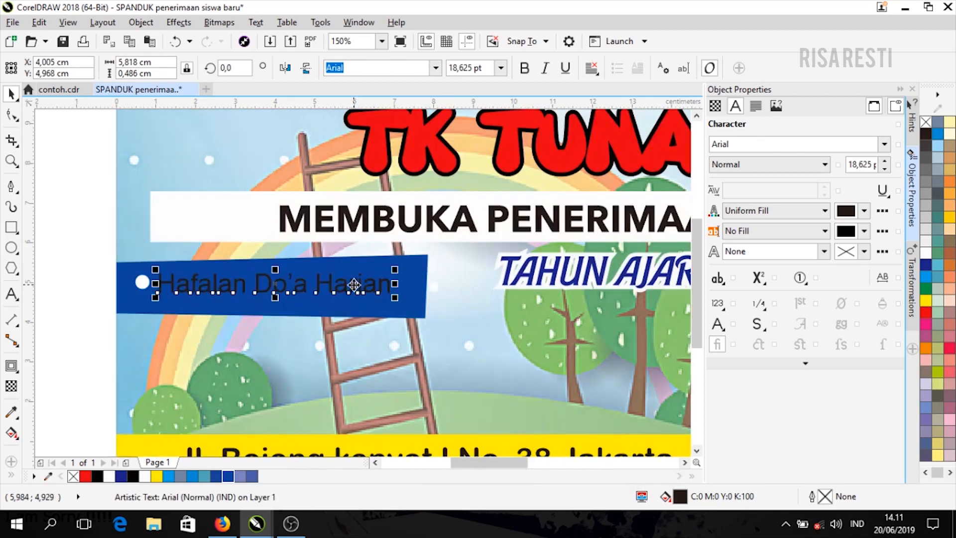
- Set the 'Hafalan Do'a Harian' text to Comic Sans MS and colour it white
click(884, 146)
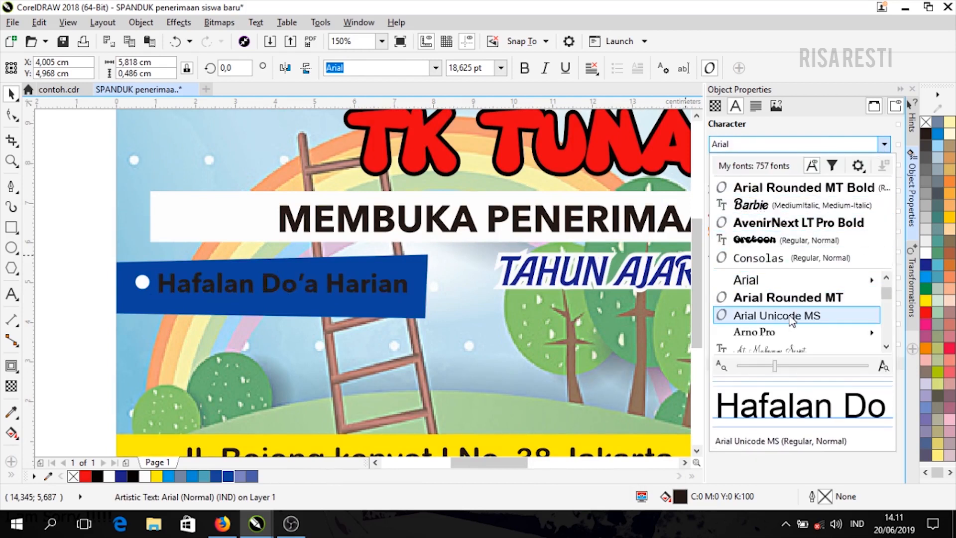
scroll(791, 320, down, 2)
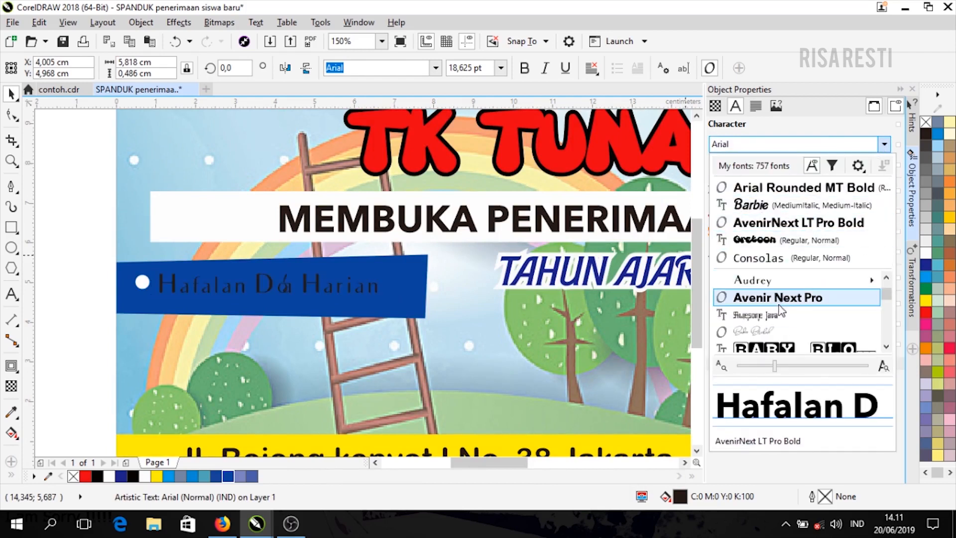
click(784, 143)
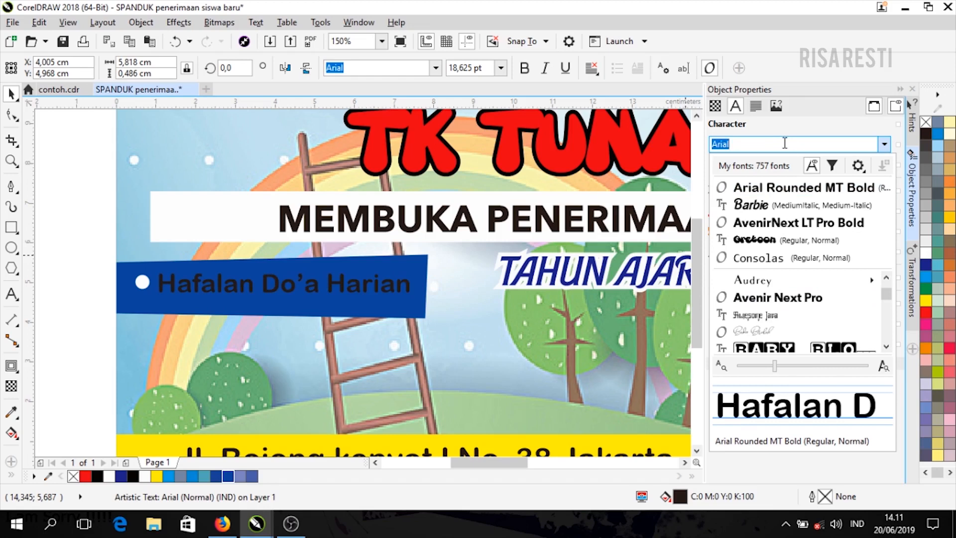
text(co)
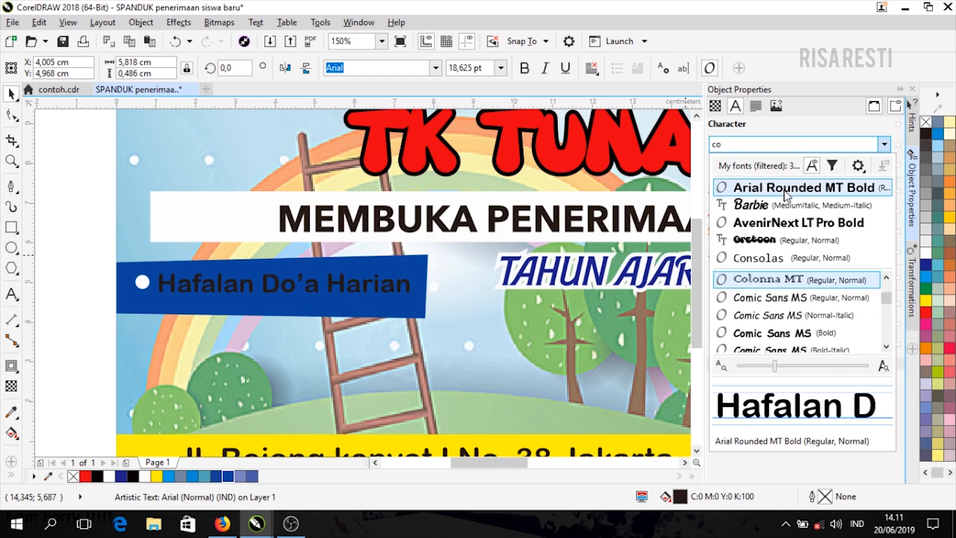
click(801, 296)
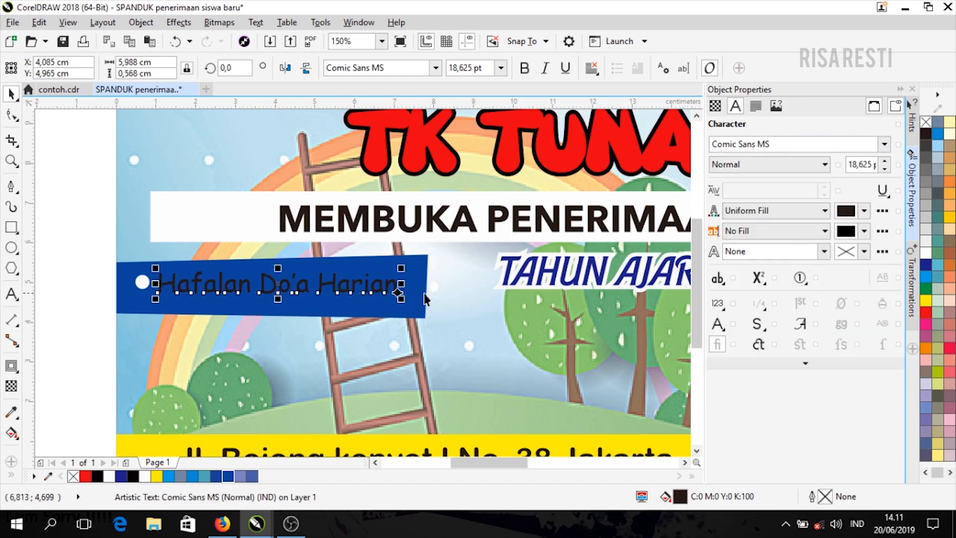
click(925, 253)
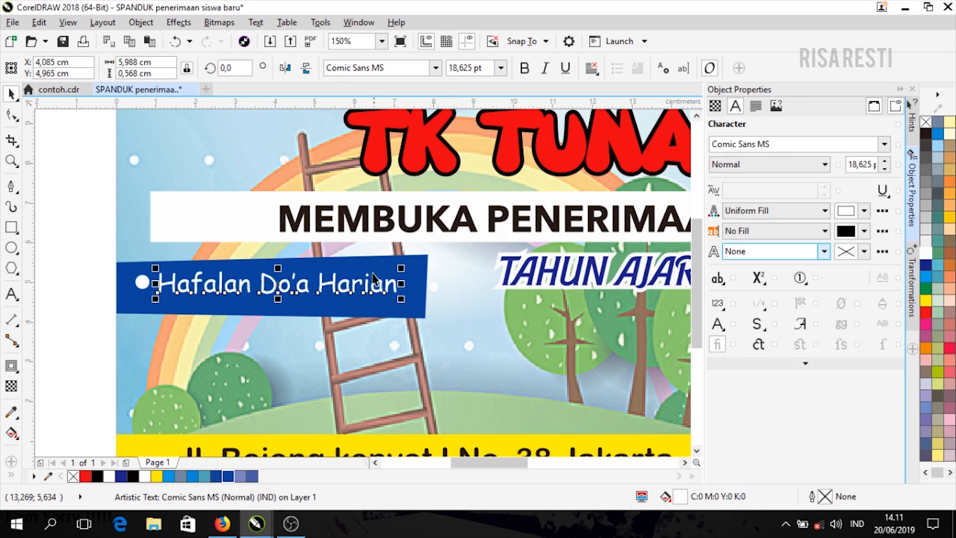
- Narrow the blue strip to 7,465 cm so it fits the text
click(417, 299)
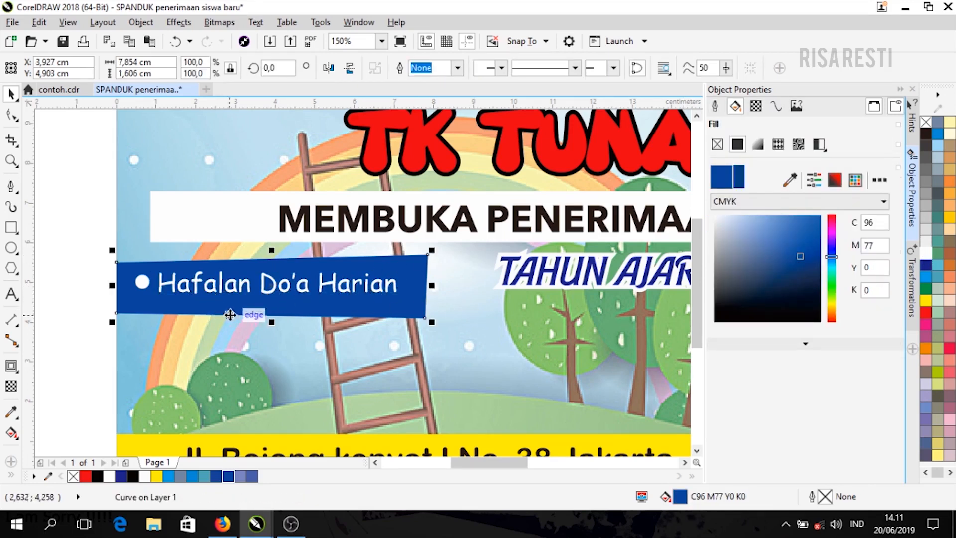
drag(273, 315, 272, 308)
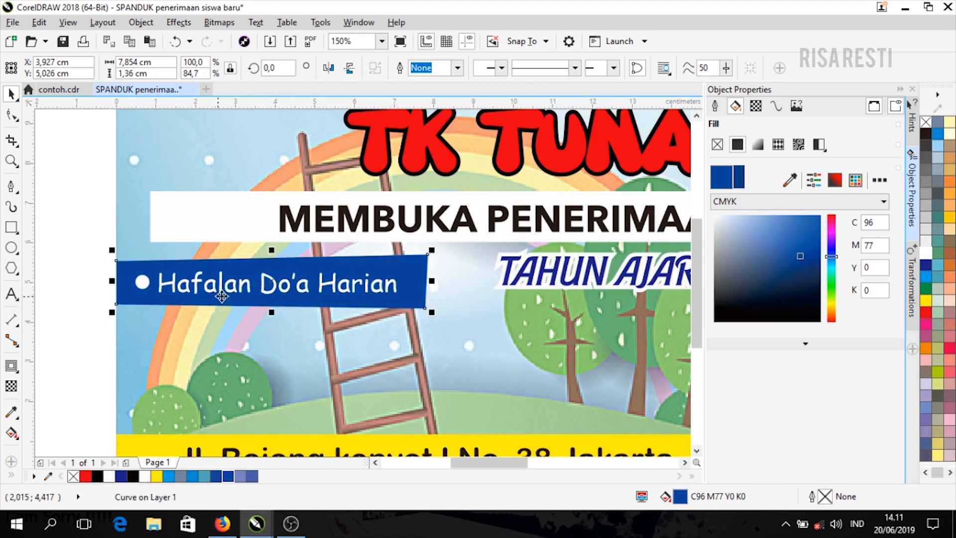
drag(434, 281, 416, 281)
- Group the text with its white bullet, then group both with the blue strip
click(169, 289)
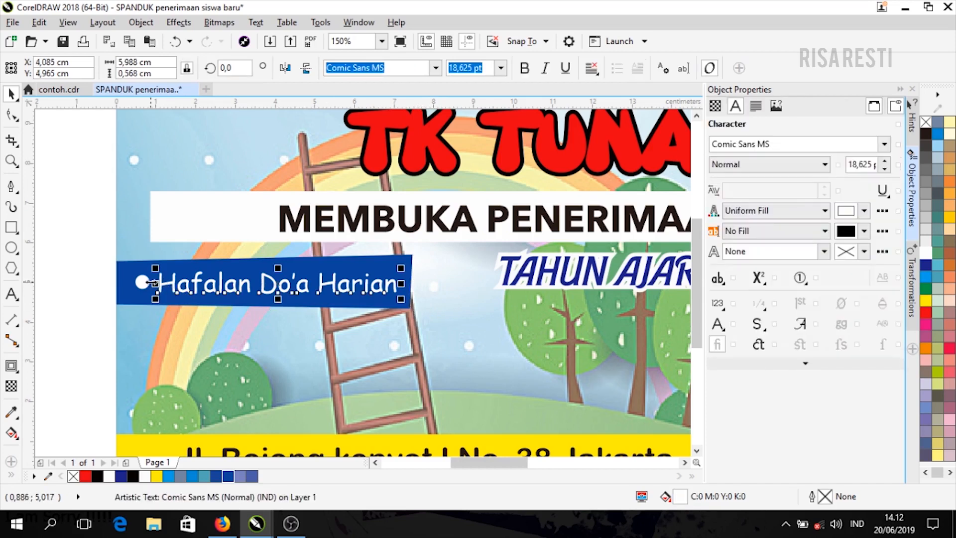
shift+click(142, 282)
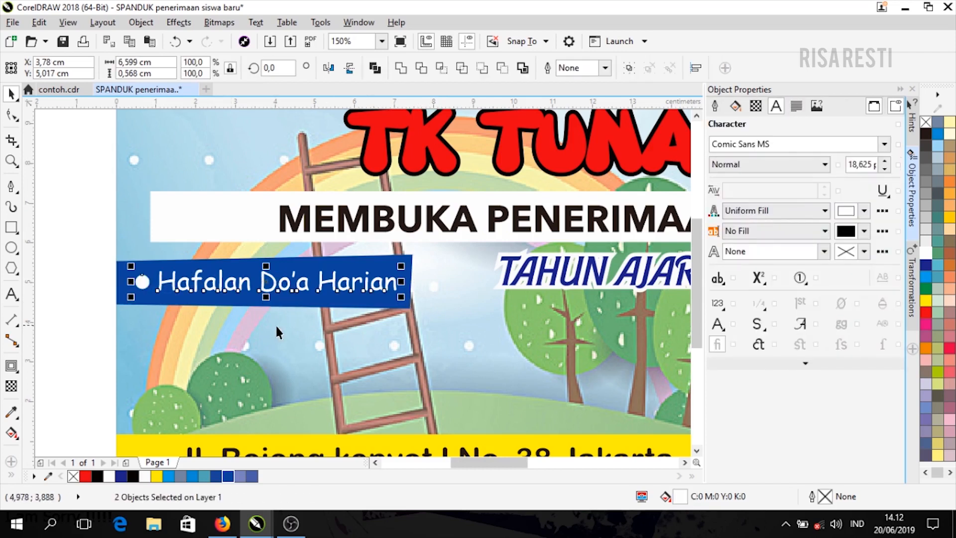
key(ctrl+g)
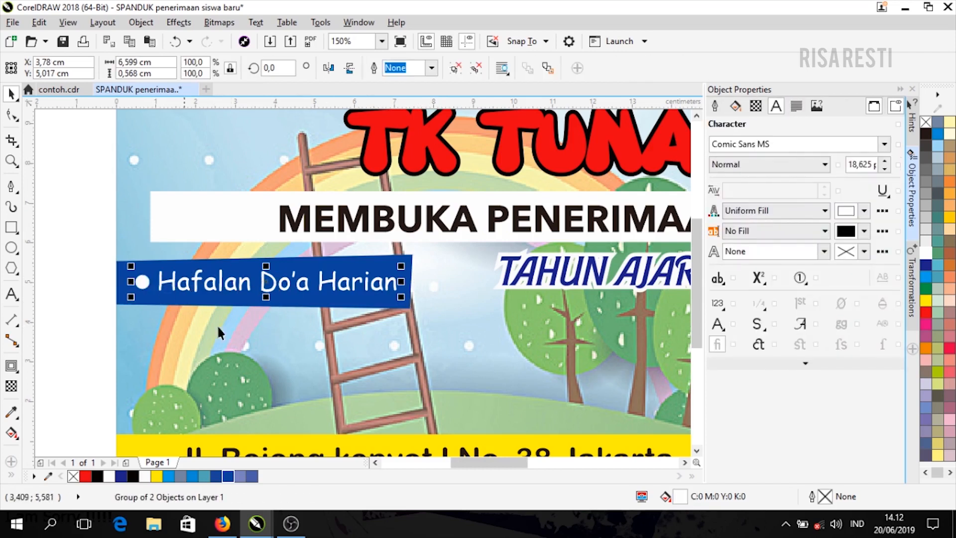
click(369, 303)
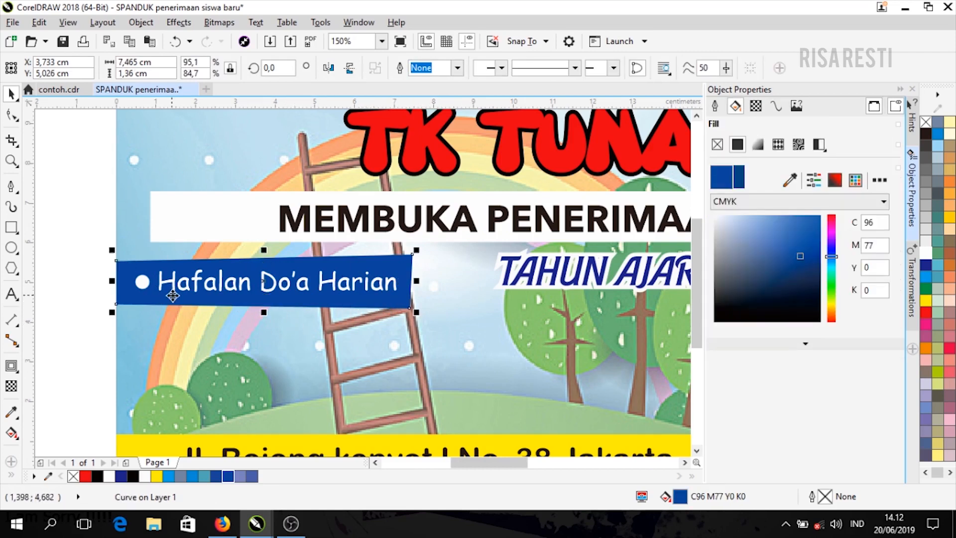
drag(97, 249, 467, 343)
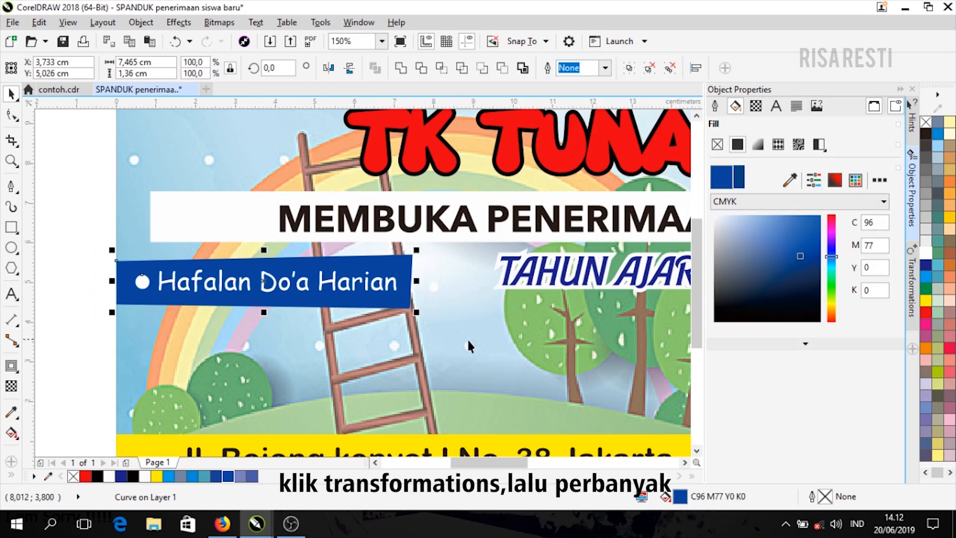
key(ctrl+g)
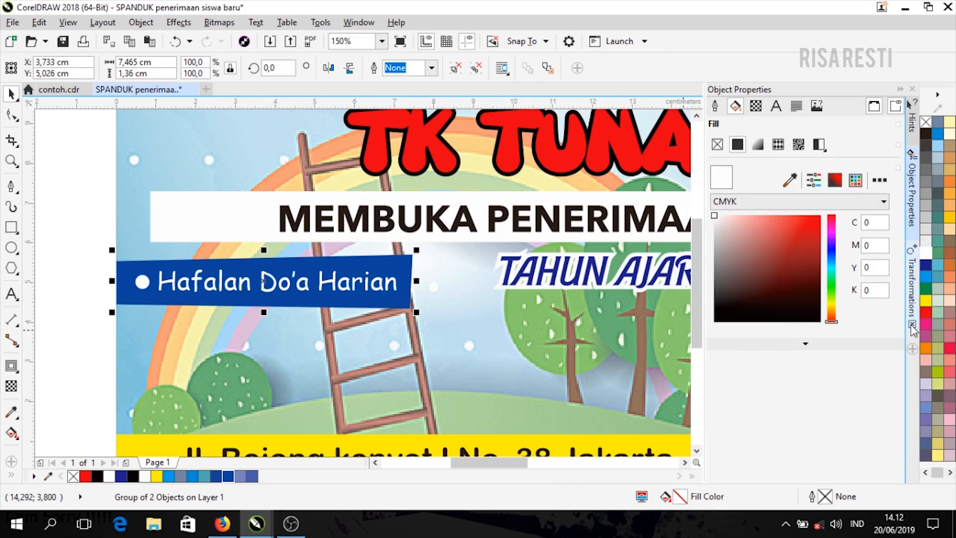
- Duplicate the blue strip directly below via Transformations Position with bottom-centre anchor, then ungroup the copy
click(912, 293)
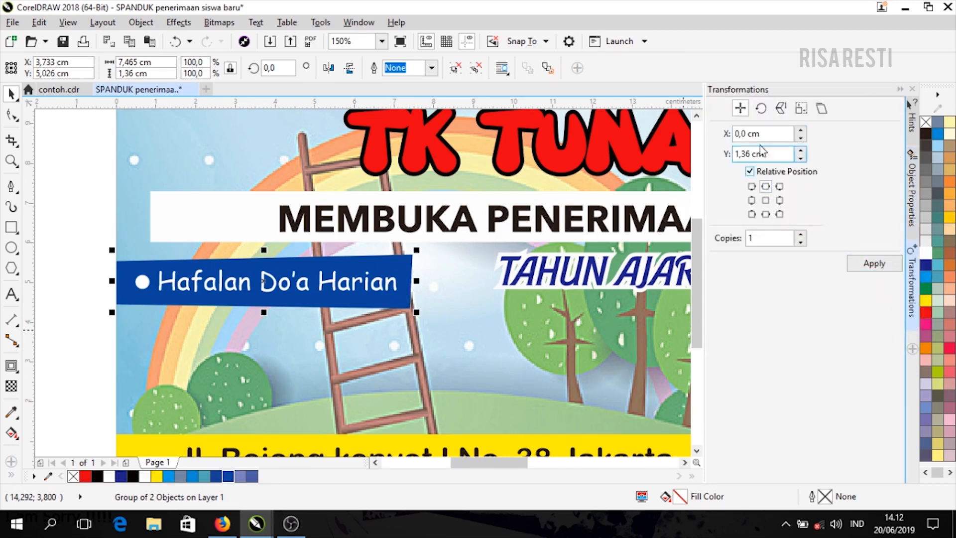
click(751, 187)
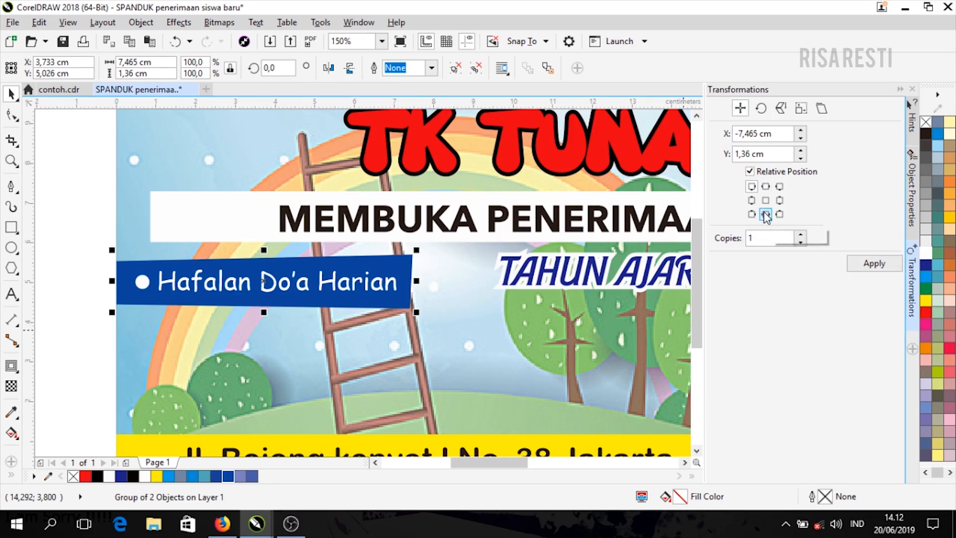
click(765, 214)
click(868, 265)
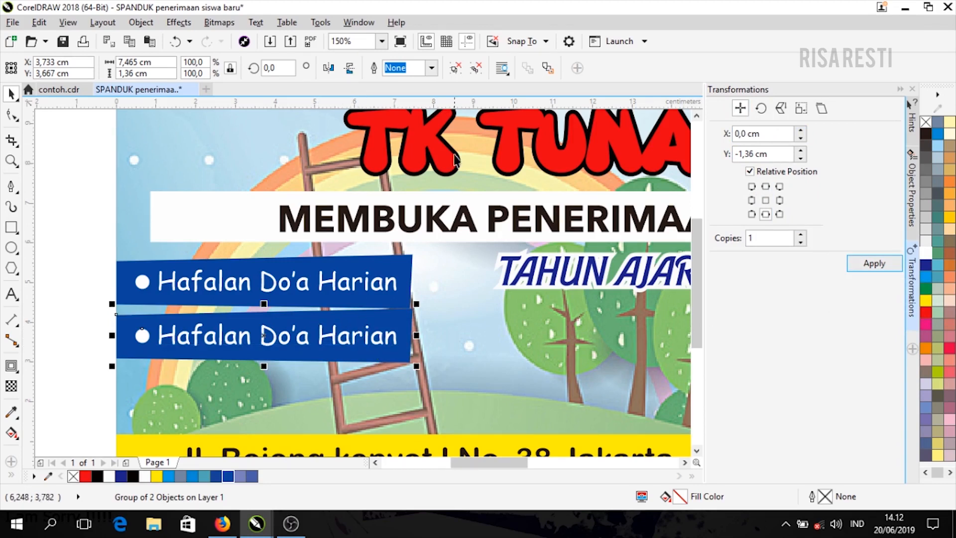
click(477, 71)
click(386, 363)
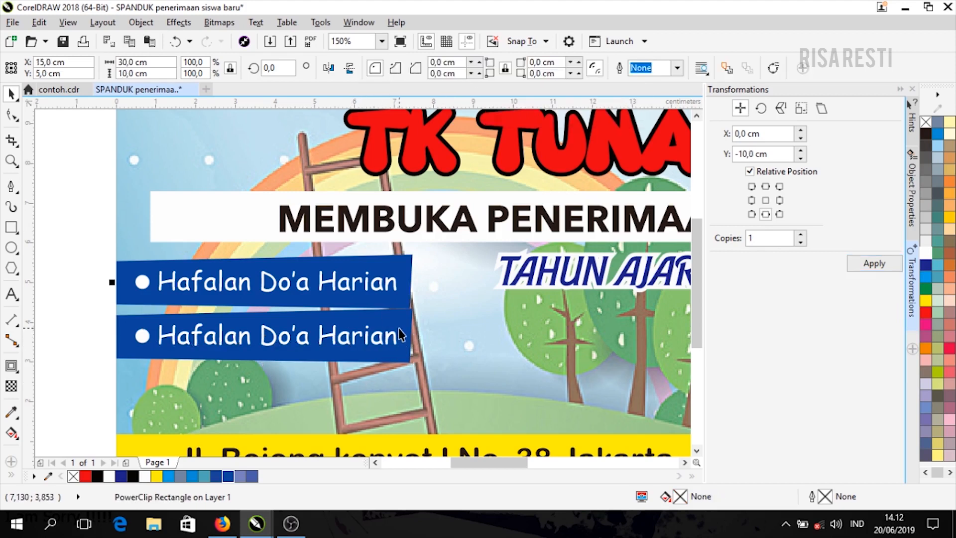
click(399, 329)
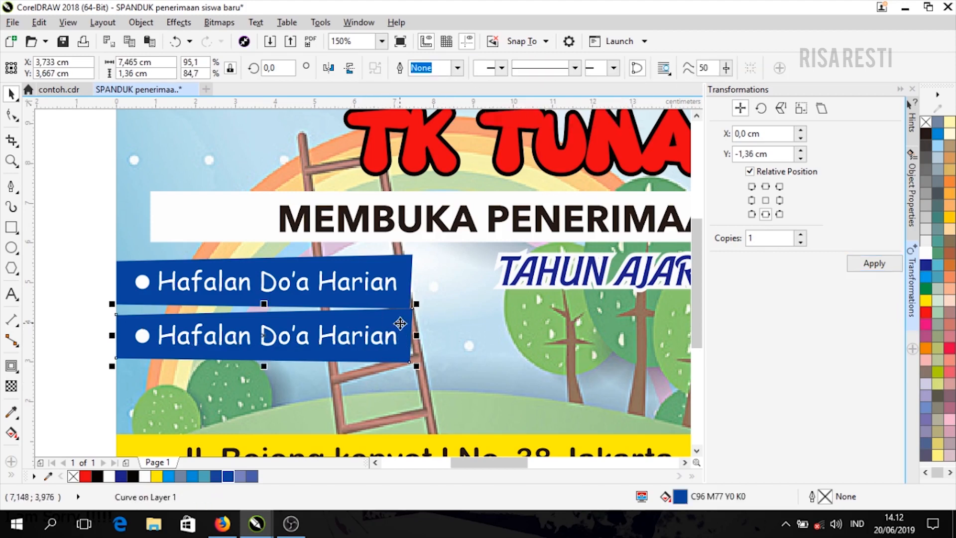
- Fill the lower strip red, mirror it horizontally, and move it up against the blue strip
click(925, 312)
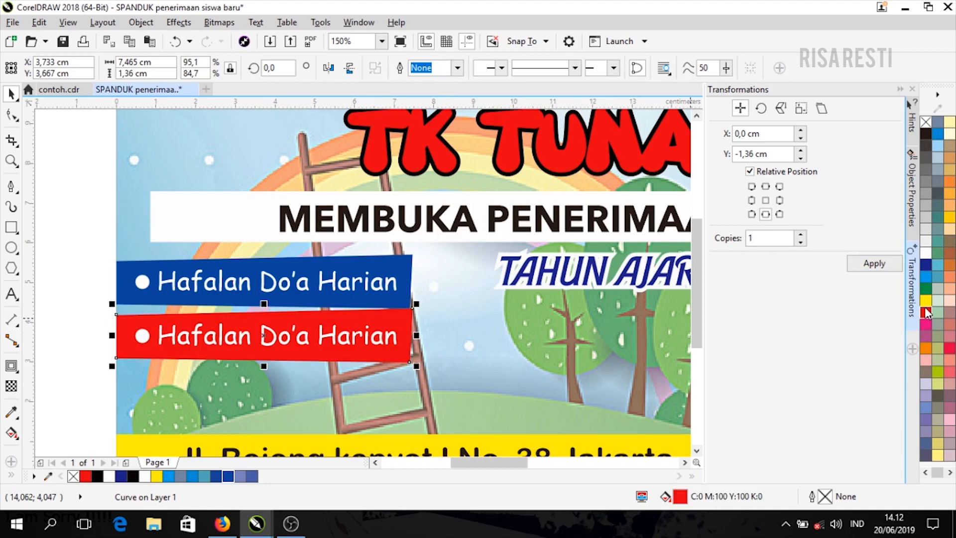
click(331, 70)
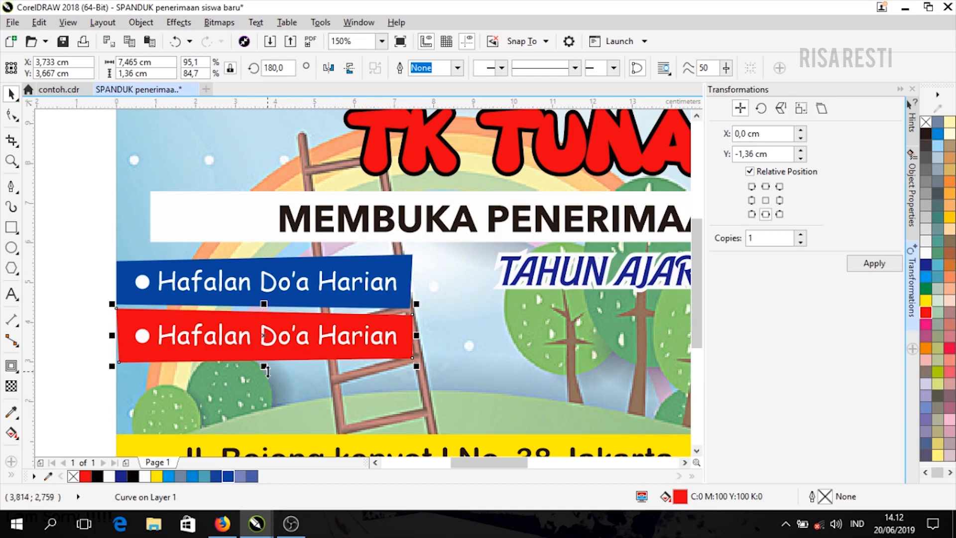
click(53, 301)
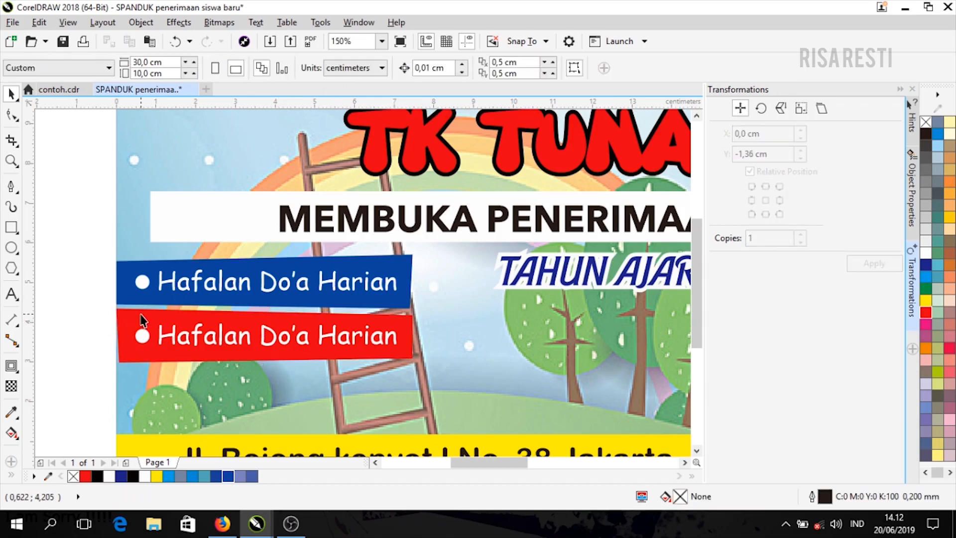
drag(142, 321, 140, 312)
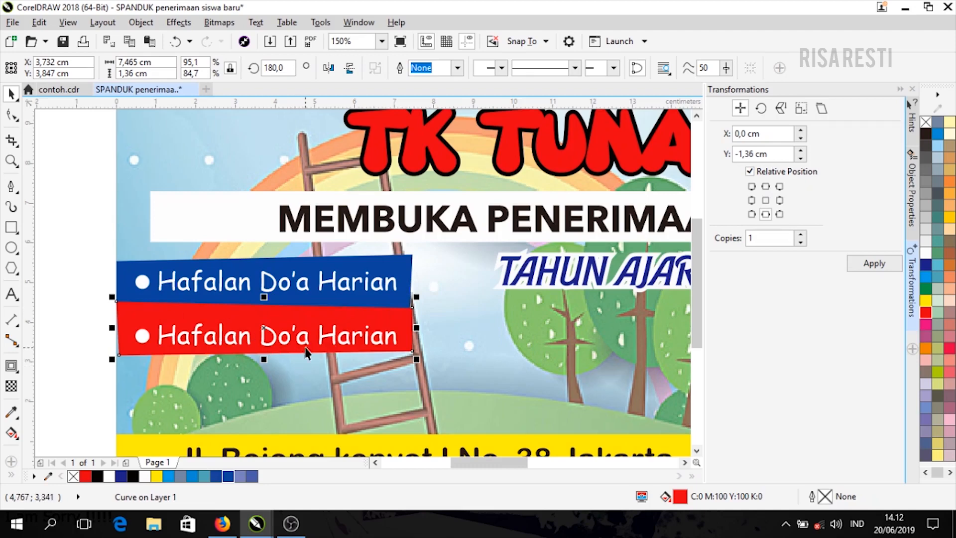
- Move the red strip's text and bullet together a little higher on the strip
drag(230, 344, 226, 339)
key(ctrl+z)
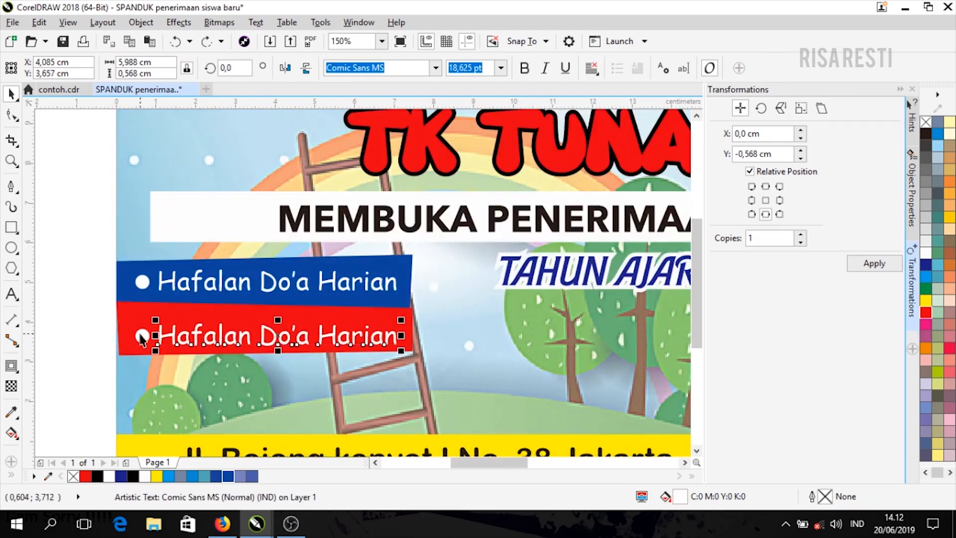
shift+click(142, 338)
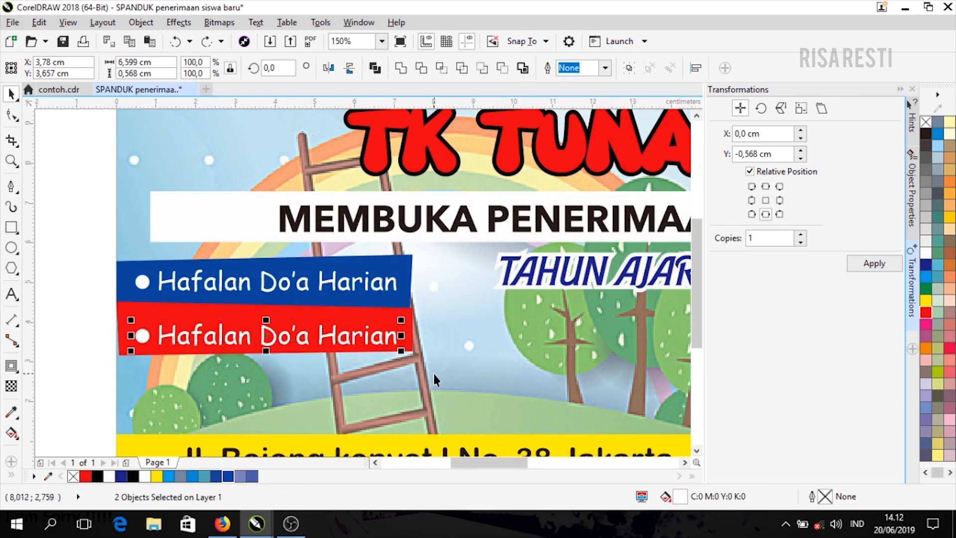
key(ctrl+g)
drag(367, 340, 371, 333)
key(ctrl+u)
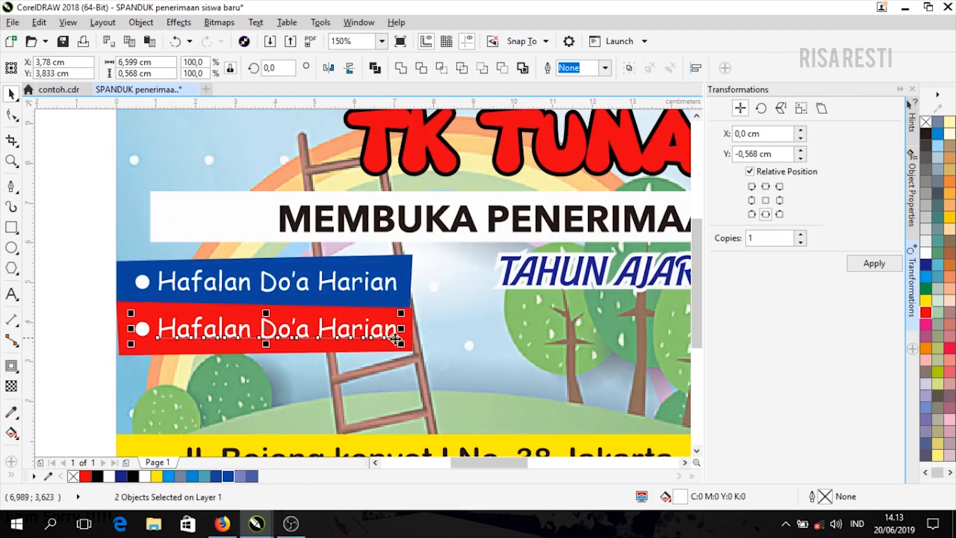
- Select the red strip's wording for replacement, comparing against the reference banner
double_click(395, 330)
drag(395, 328, 158, 331)
click(60, 89)
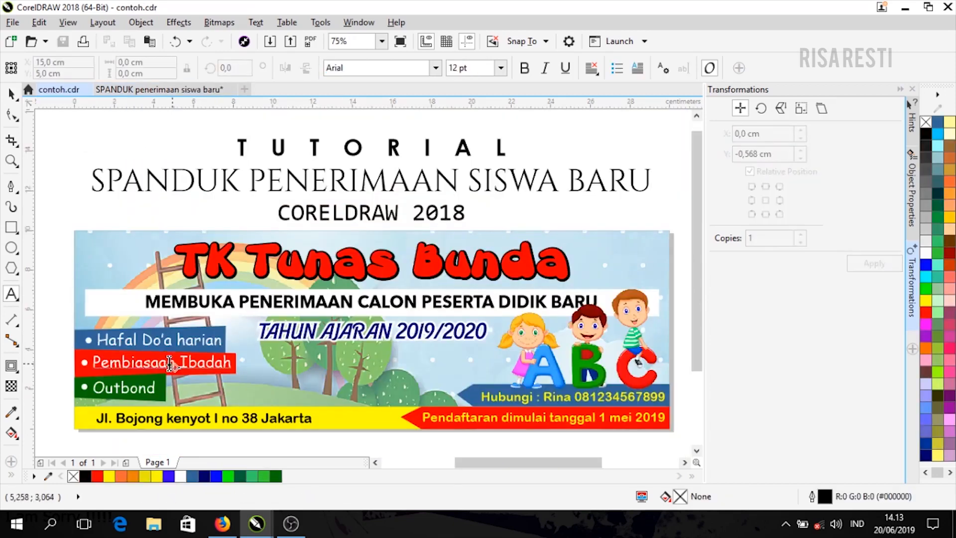
click(133, 90)
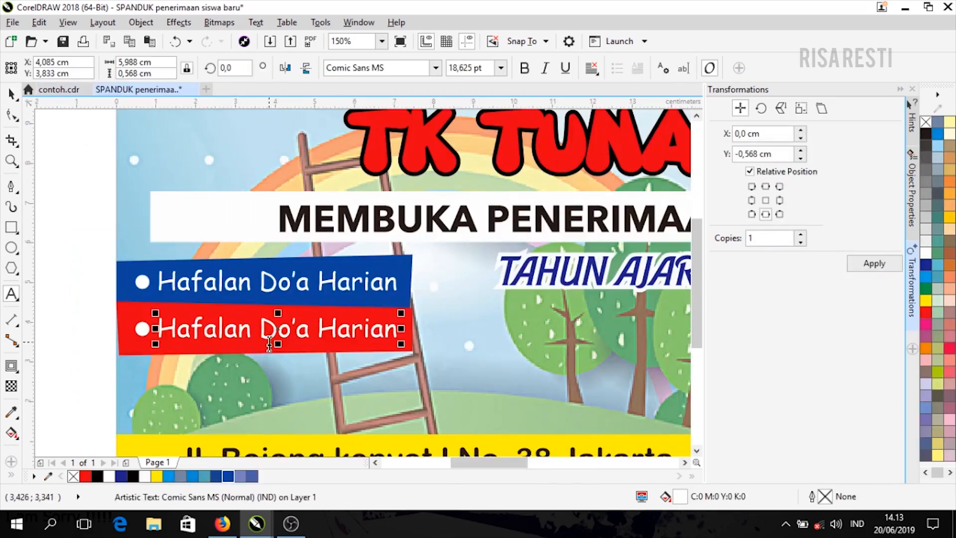
- Replace the red strip's wording with 'Pembiasaan Ibadah'
double_click(277, 327)
drag(162, 328, 406, 331)
text(Pem)
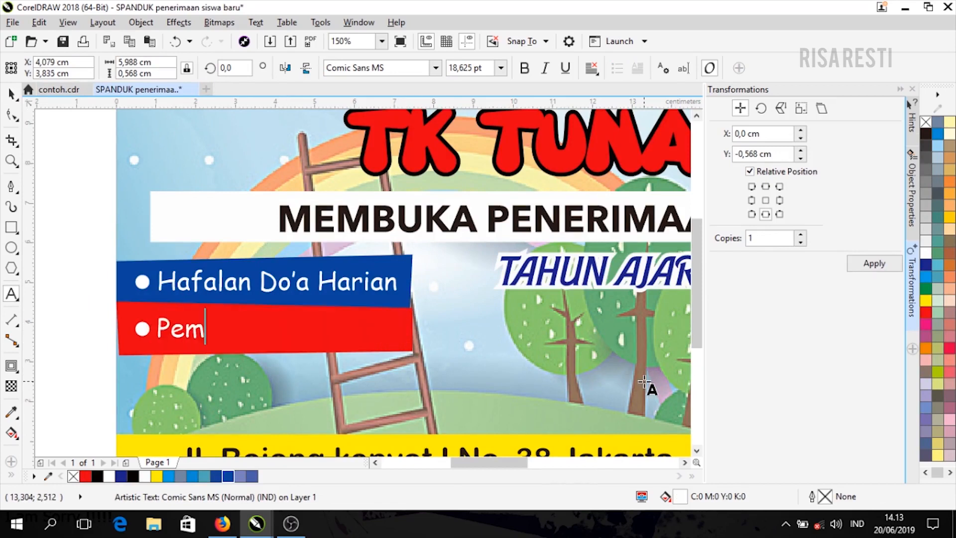
text(biasaan Ibadah)
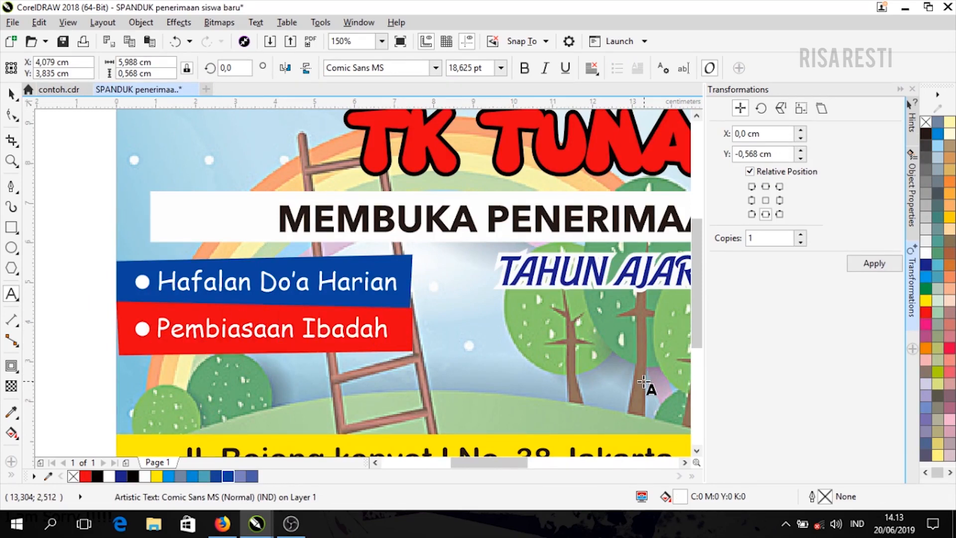
key(Escape)
- Shorten the blue strip's text from 'Hafalan' to 'Hafal Do'a Harian'
click(242, 285)
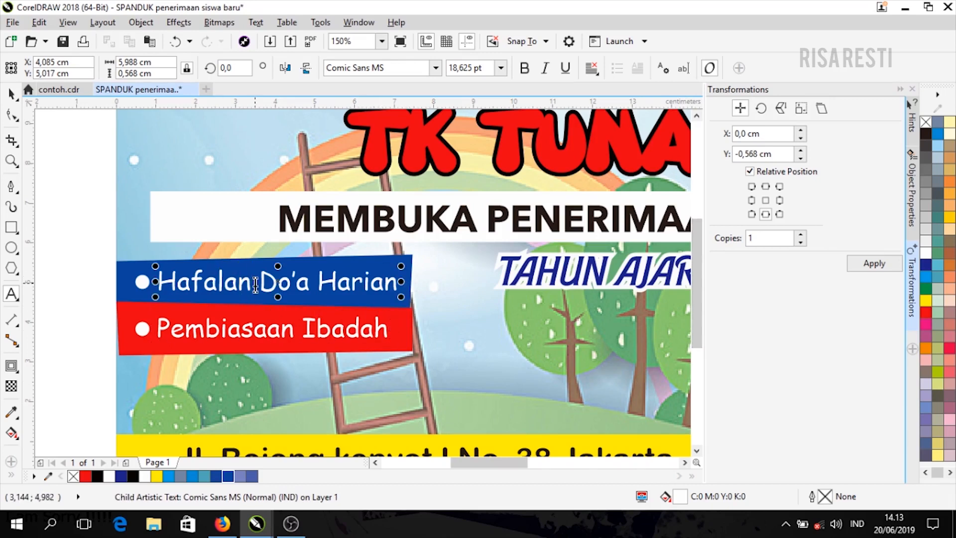
click(256, 285)
key(BackSpace)
key(BackSpace)
click(59, 89)
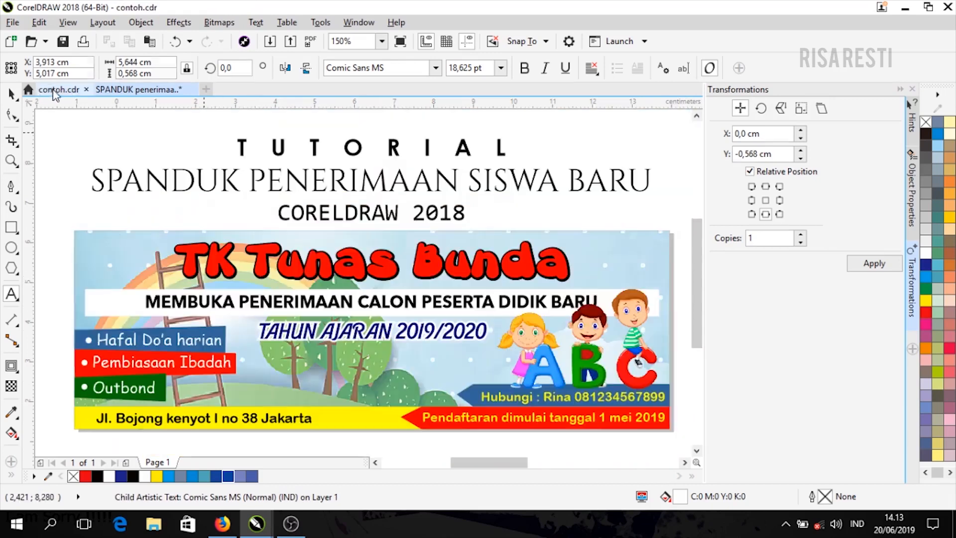
click(12, 94)
click(158, 91)
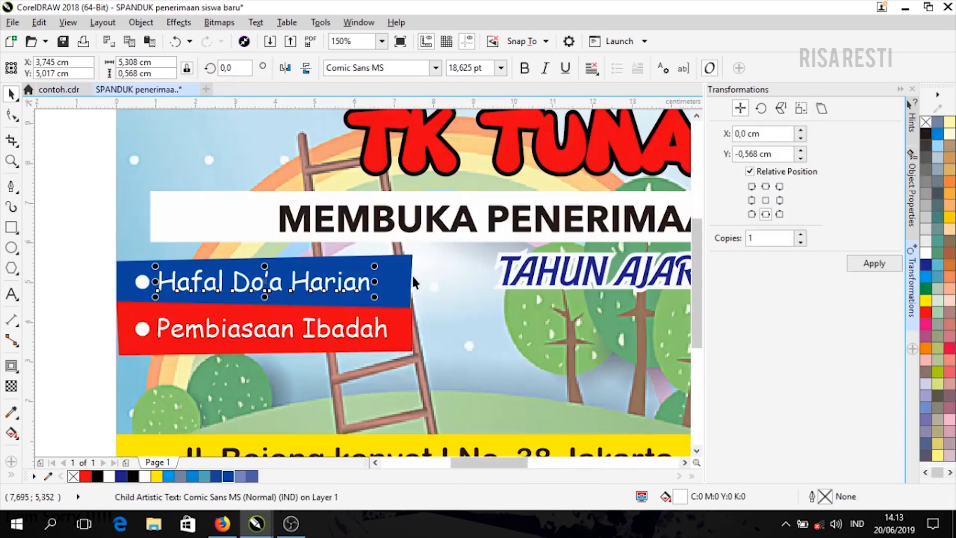
- Ungroup the blue strip from its text and select the strip shape alone for narrowing
click(406, 280)
drag(417, 282, 391, 282)
key(ctrl+z)
key(ctrl+z)
key(ctrl+u)
click(429, 285)
click(401, 280)
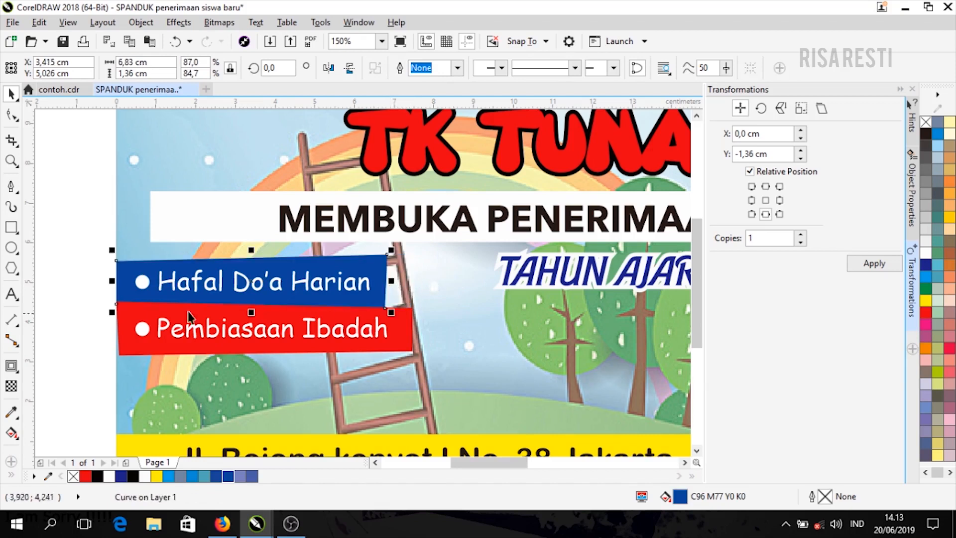
- Duplicate the whole red Pembiasaan Ibadah strip directly below itself
key(Escape)
click(362, 336)
drag(88, 297, 438, 377)
click(765, 186)
click(765, 214)
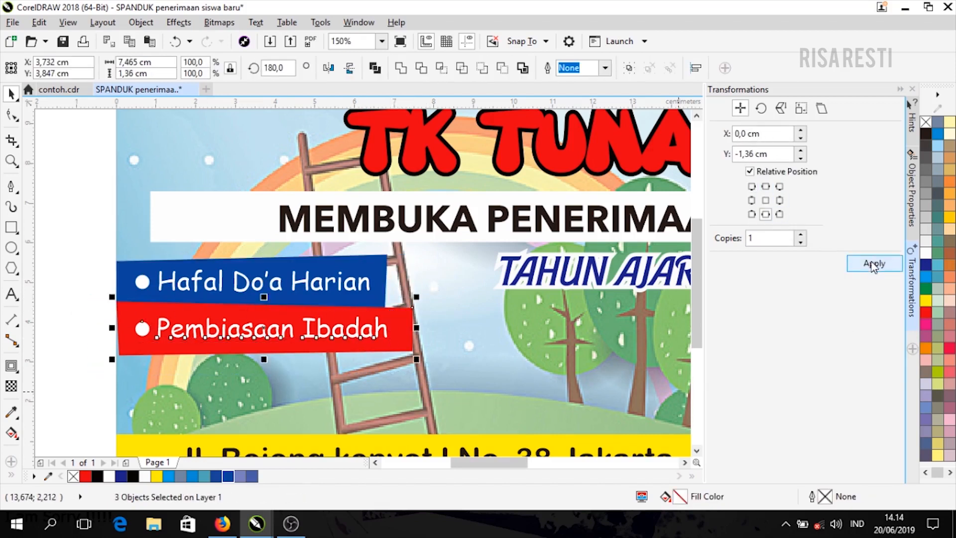
click(874, 263)
- Mirror the copied strip, position it below the red one, and fill it green
key(Escape)
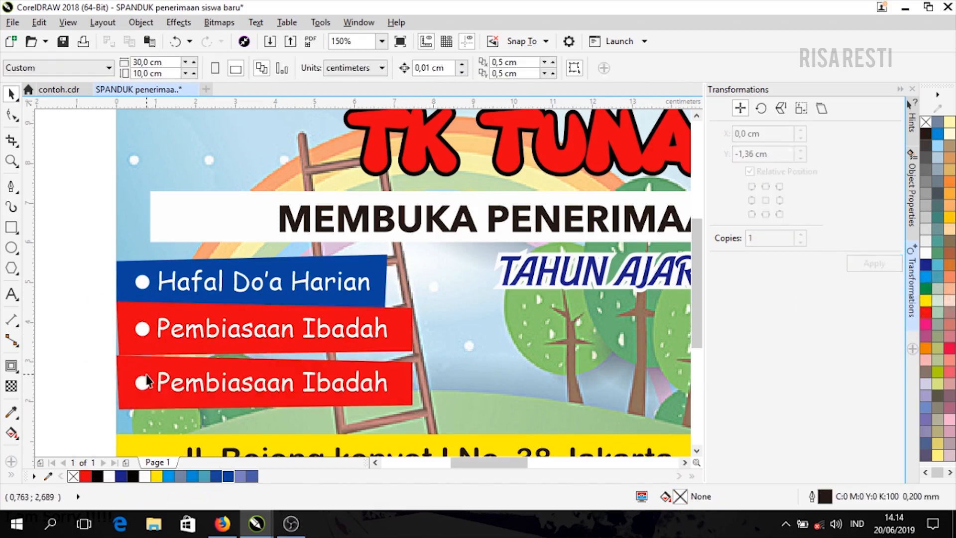
click(142, 370)
click(337, 73)
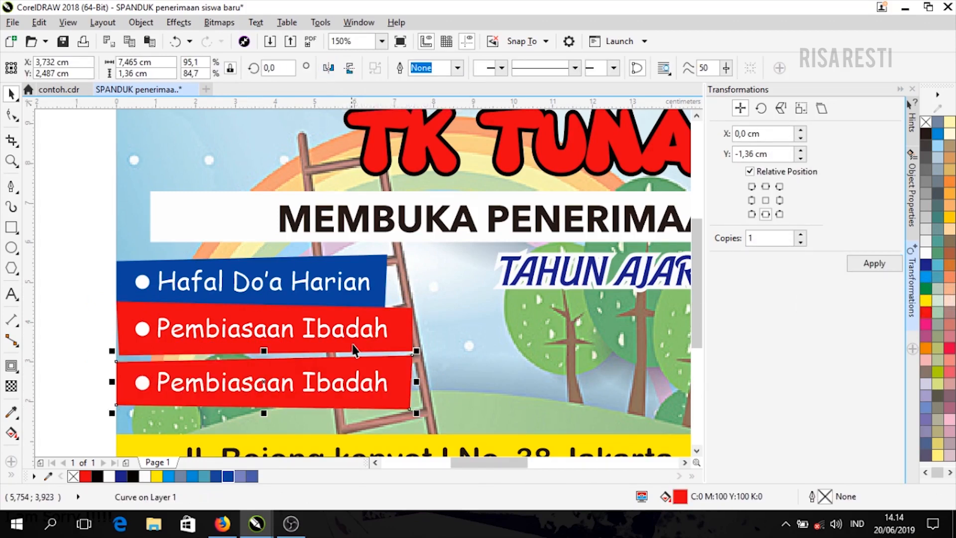
drag(354, 363, 355, 354)
click(926, 300)
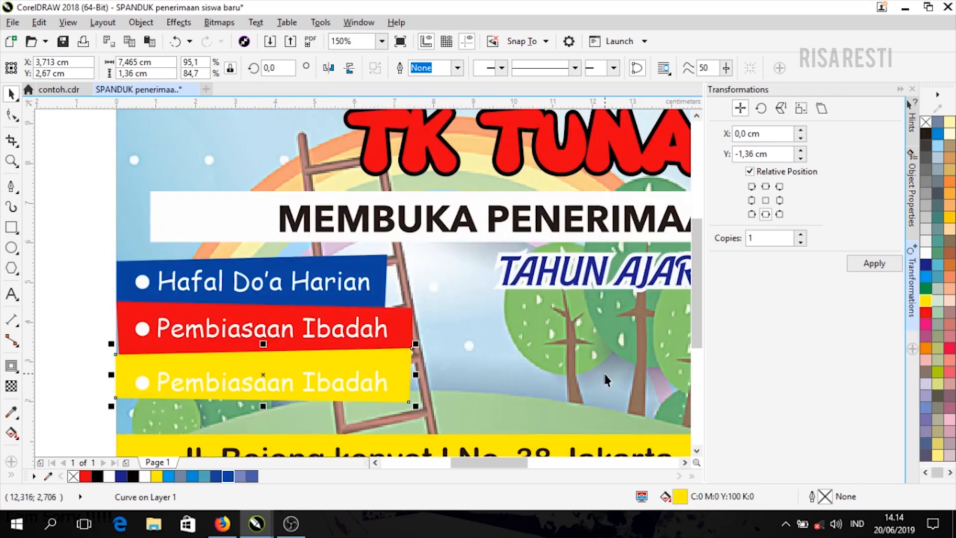
click(926, 289)
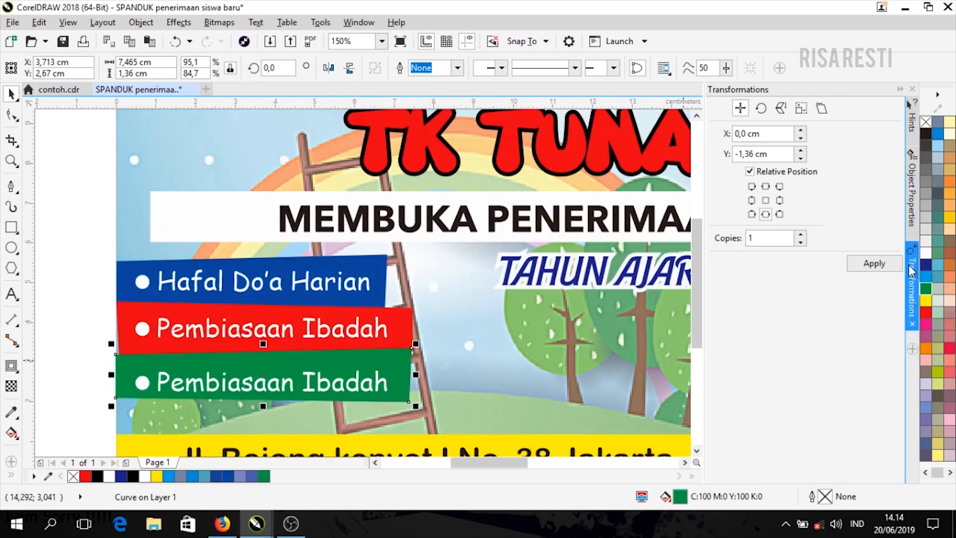
- Change the copied strip's text to 'Outbond' and group it with its bullet
double_click(254, 382)
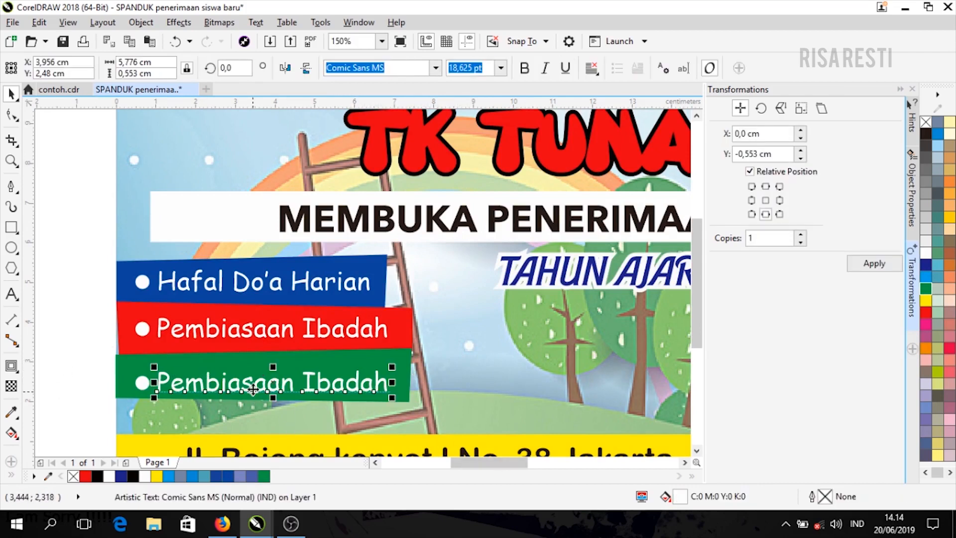
key(ctrl+a)
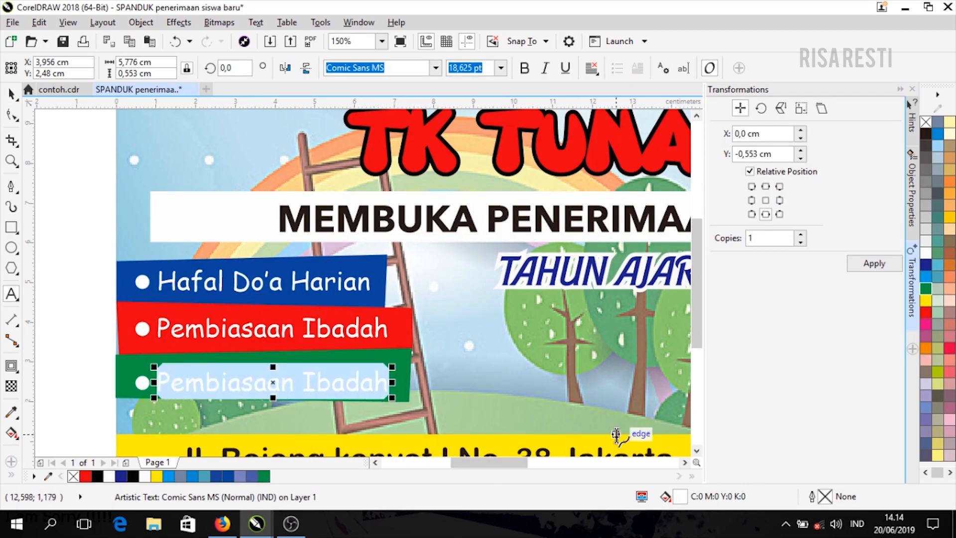
text(Outbond)
click(11, 94)
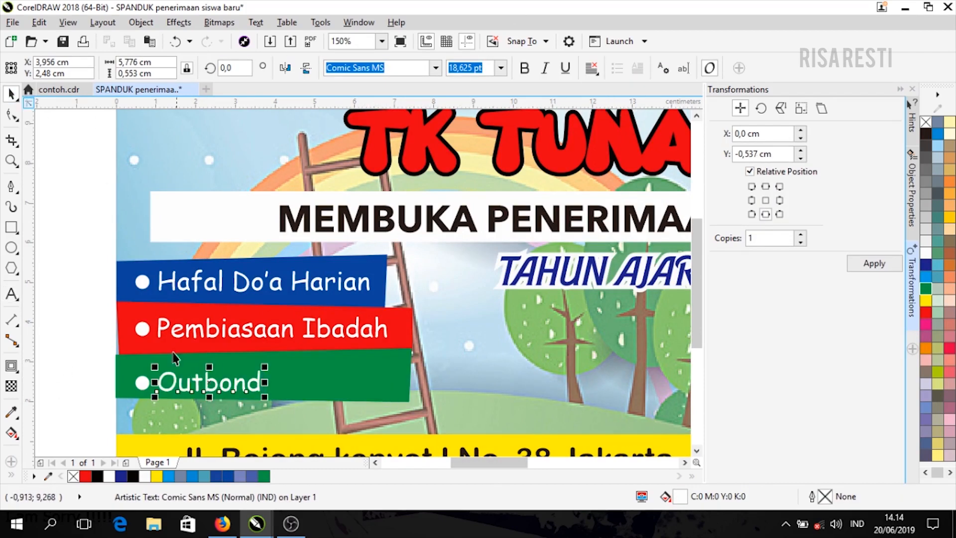
drag(124, 358, 267, 418)
key(ctrl+g)
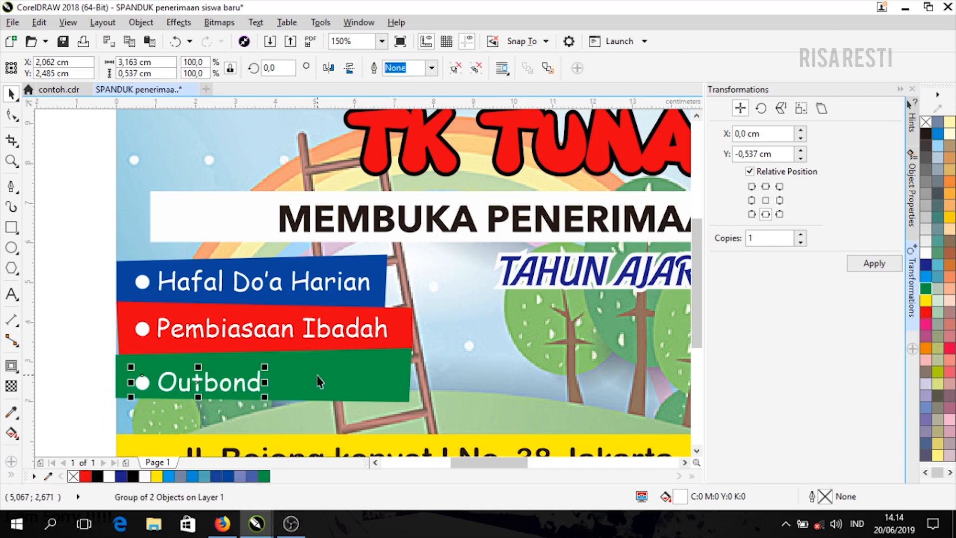
drag(247, 387, 245, 375)
click(411, 381)
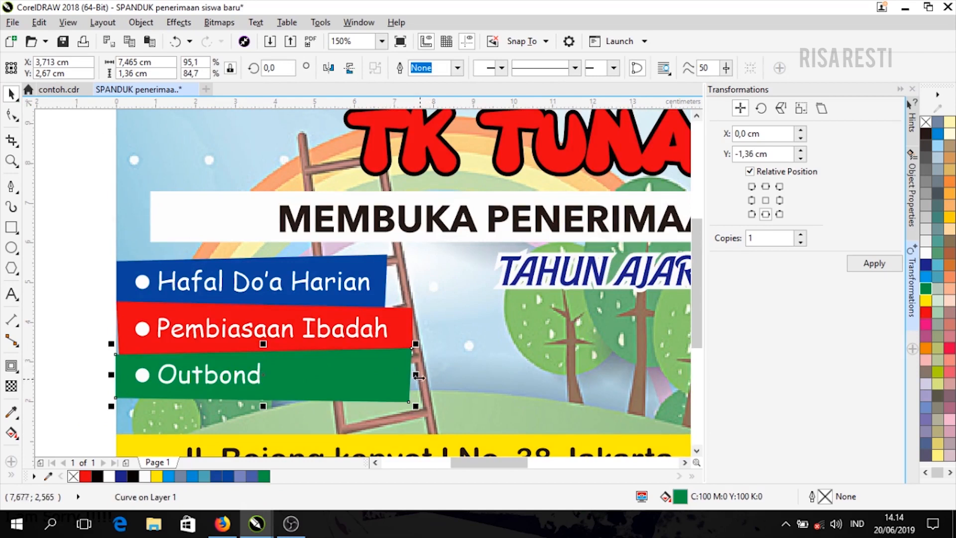
- Shorten the green strip to fit Outbond and group it with its text
drag(418, 376, 286, 374)
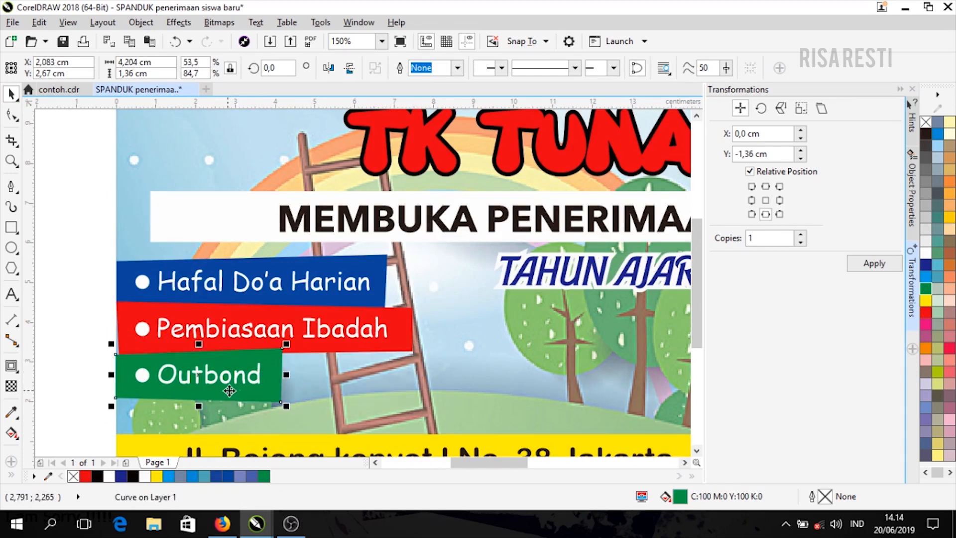
drag(78, 345, 324, 417)
key(ctrl+g)
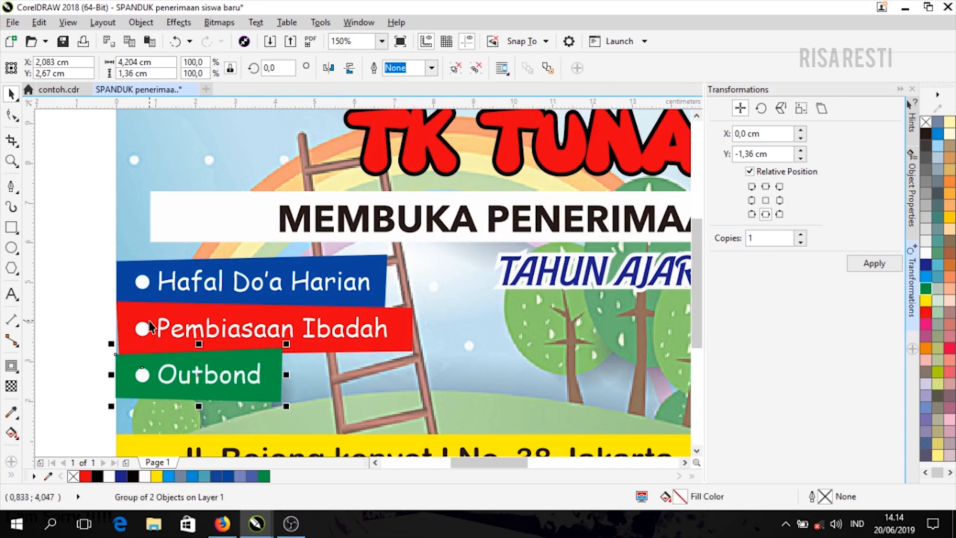
- Stretch the red strip's bottom-left corner to the page edge and nudge it down
click(152, 320)
scroll(149, 334, up, 2)
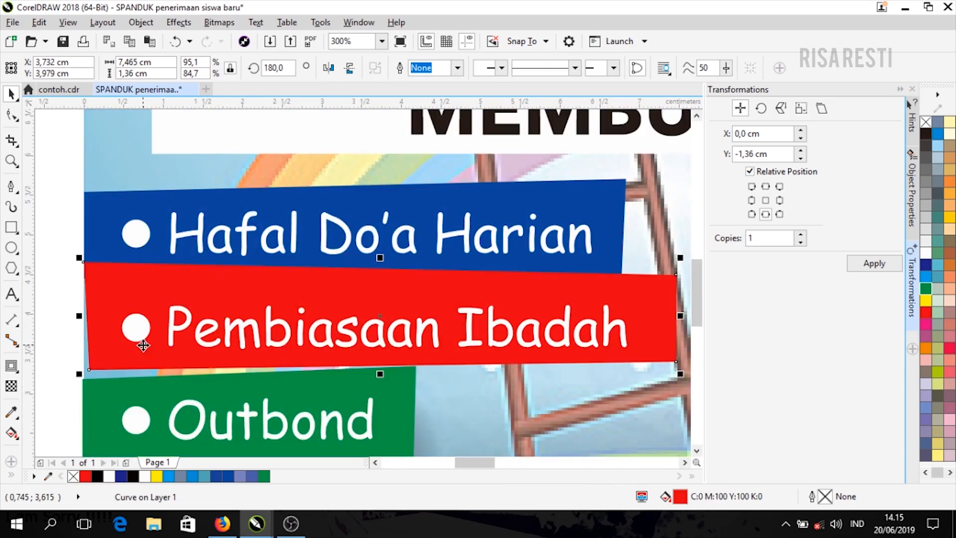
click(11, 115)
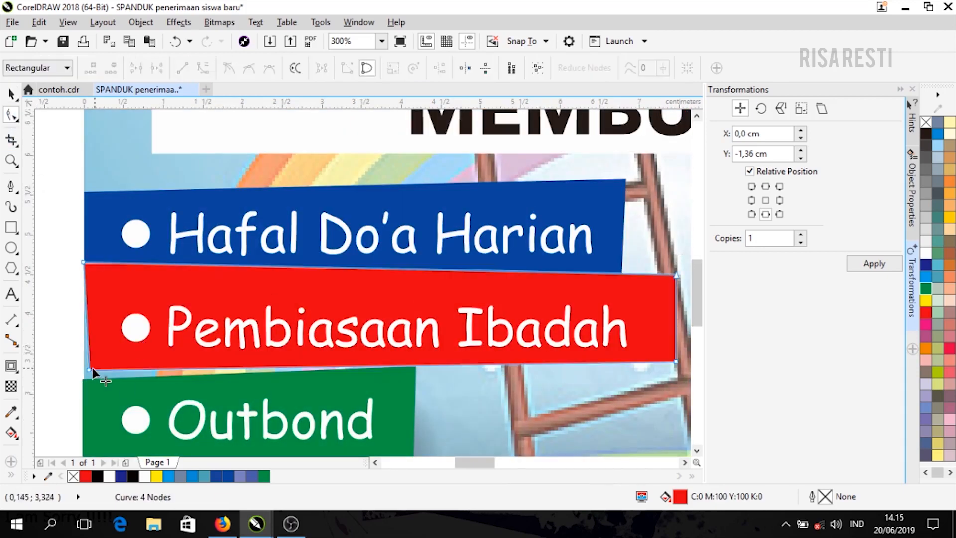
drag(89, 369, 84, 370)
click(8, 91)
drag(229, 296, 242, 308)
- Left-align the green Outbond strip with the background image
shift+click(122, 179)
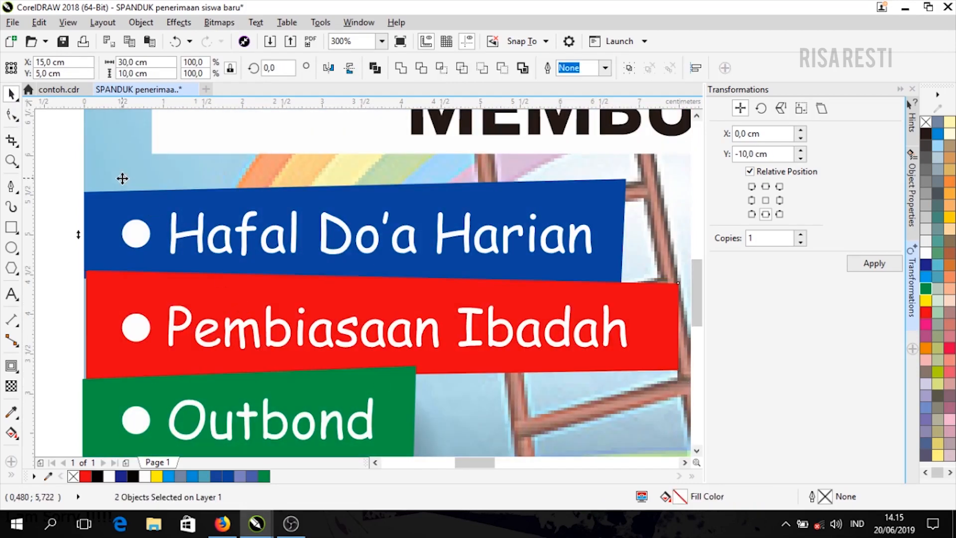
click(138, 386)
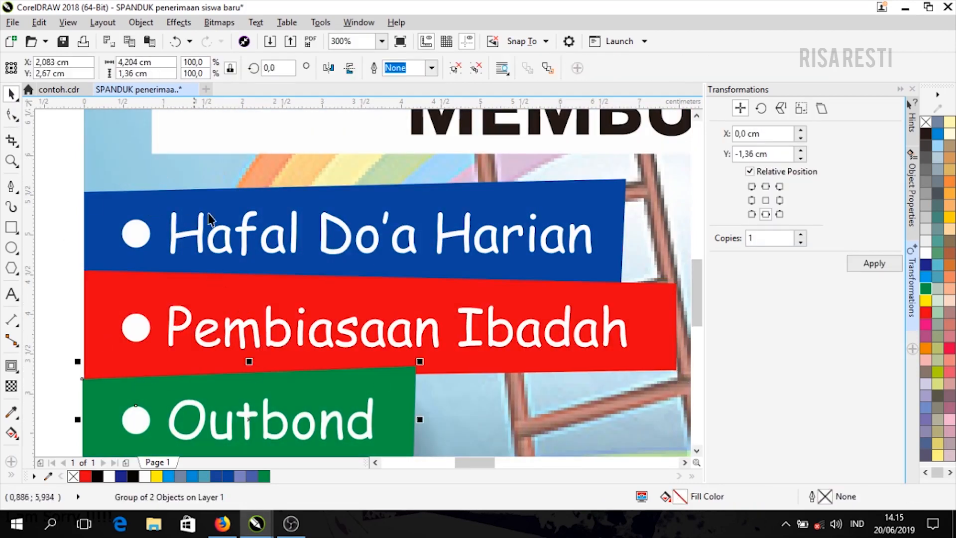
scroll(209, 219, down, 3)
shift+click(364, 348)
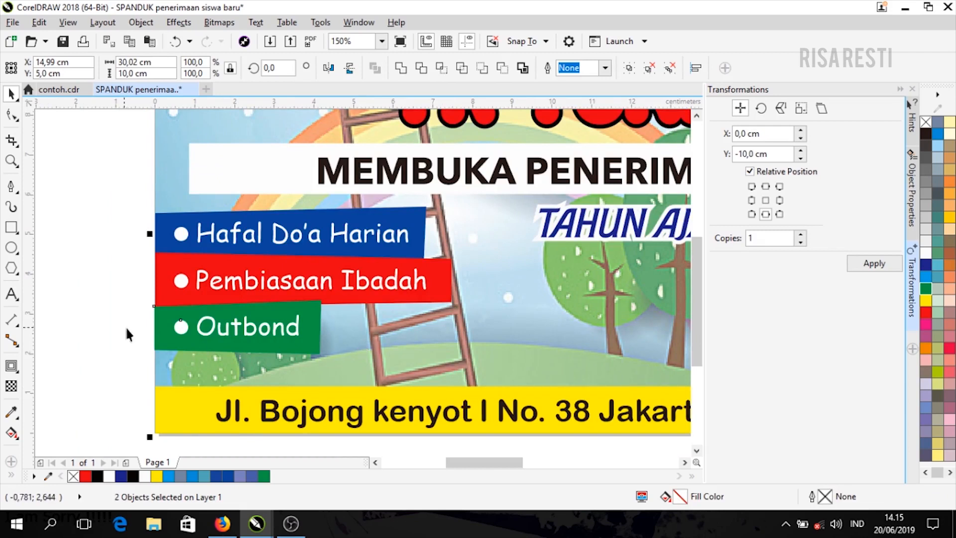
key(l)
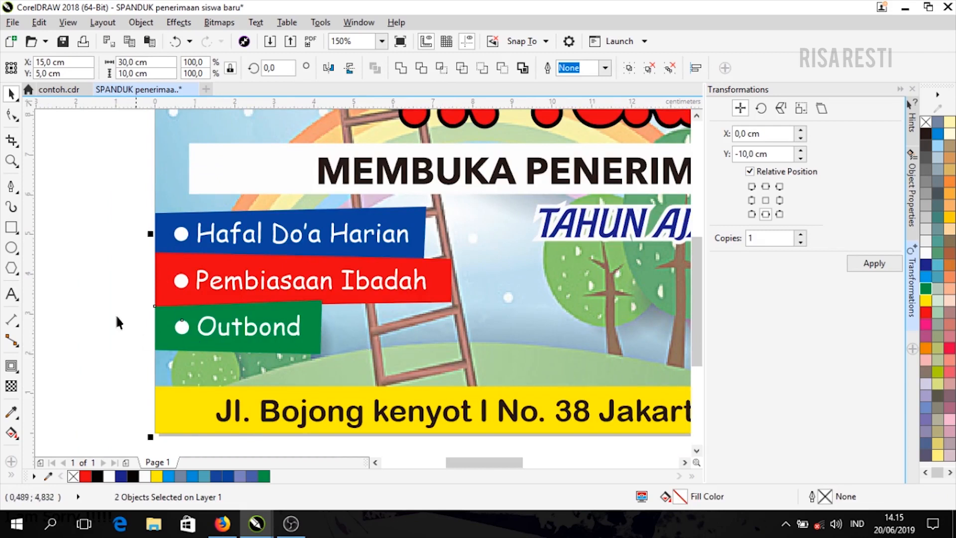
key(ctrl+g)
click(112, 299)
- Group the blue, red and green bullet strips and move the group slightly lower
drag(189, 221, 474, 369)
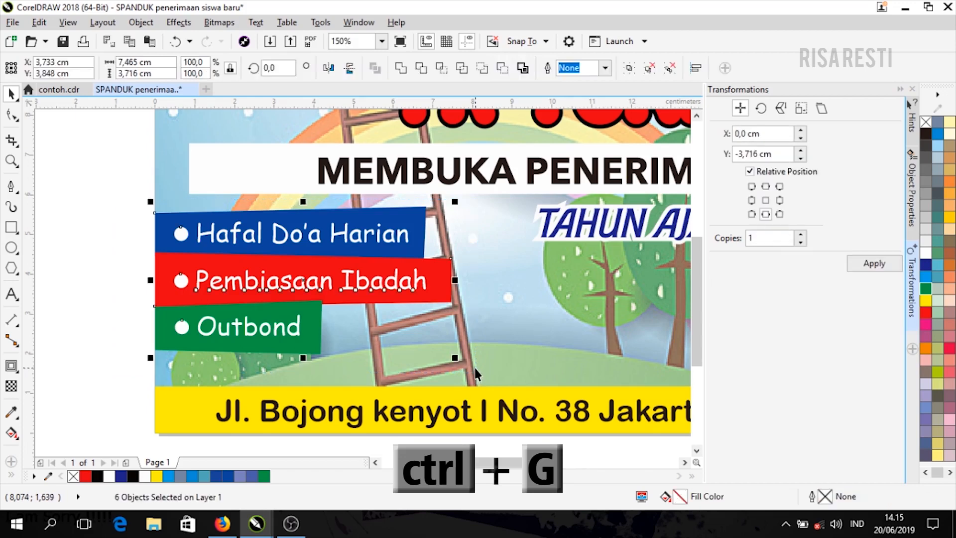
key(ctrl+g)
click(368, 291)
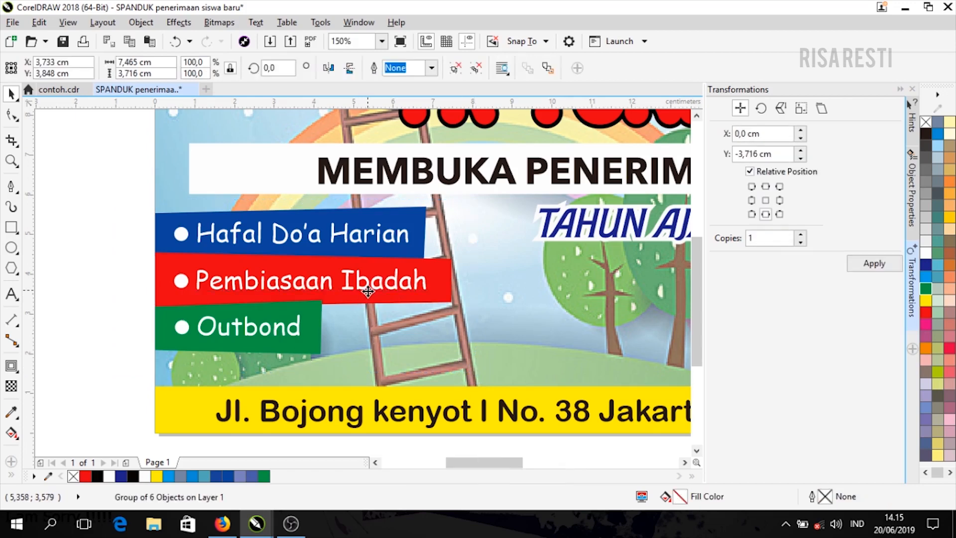
drag(368, 292, 369, 305)
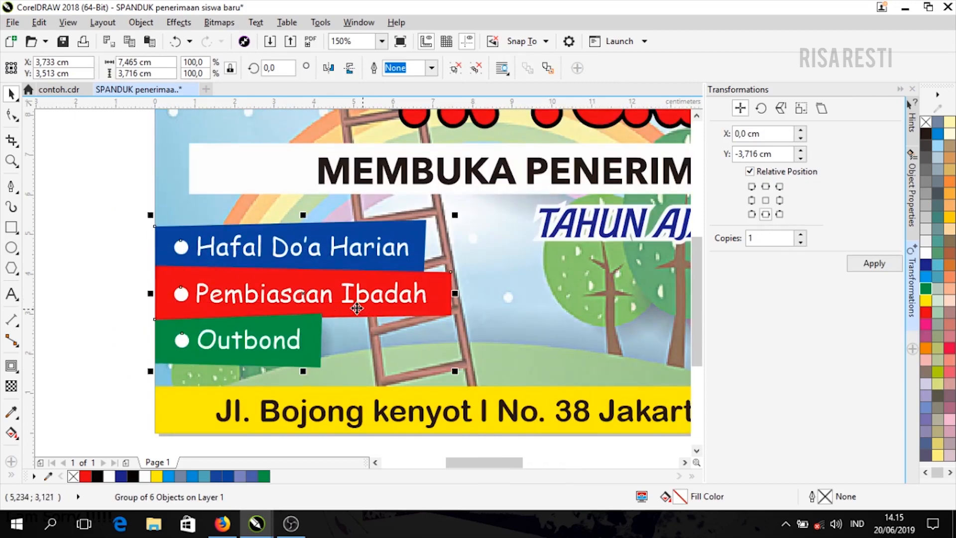
key(Escape)
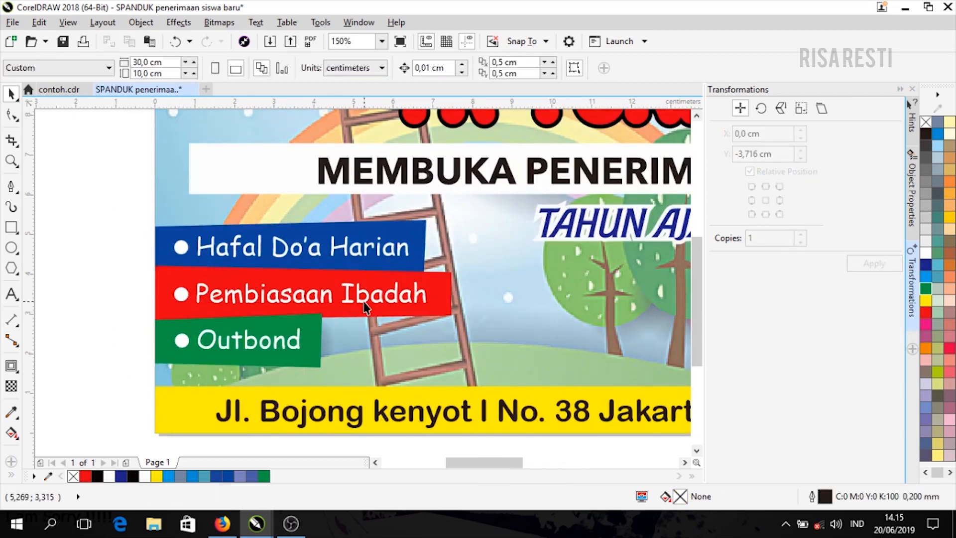
- Fill the Hubungi contact strip with darker blue C96 M77 Y0 K0
key(F4)
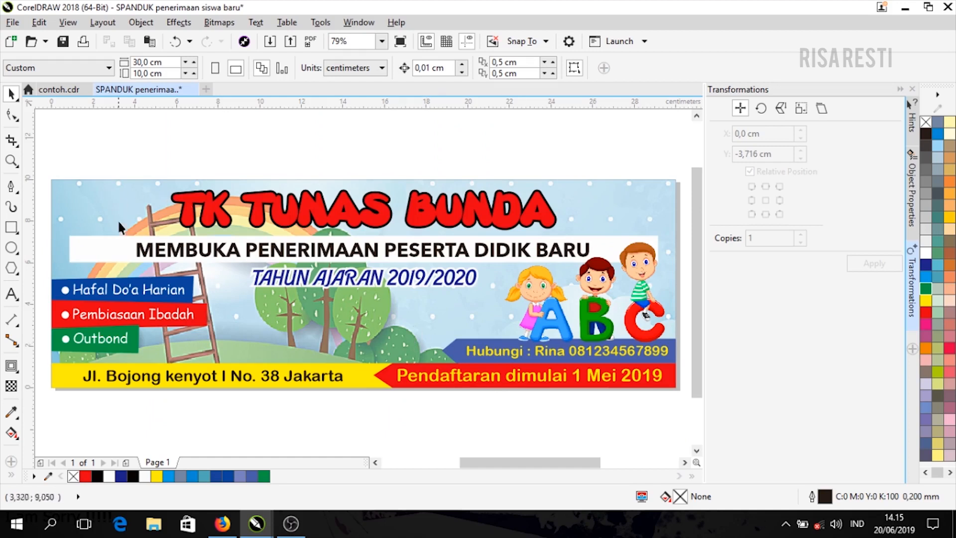
click(507, 362)
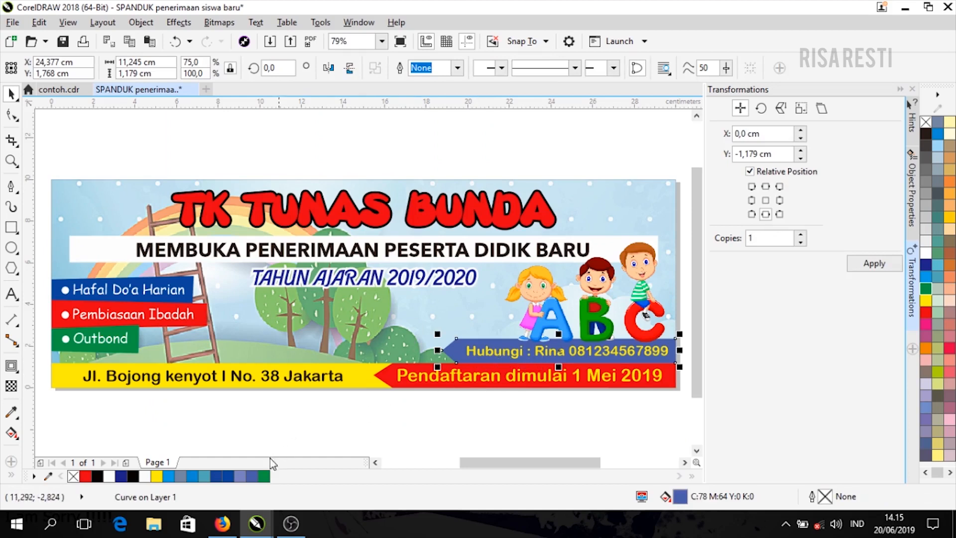
click(226, 479)
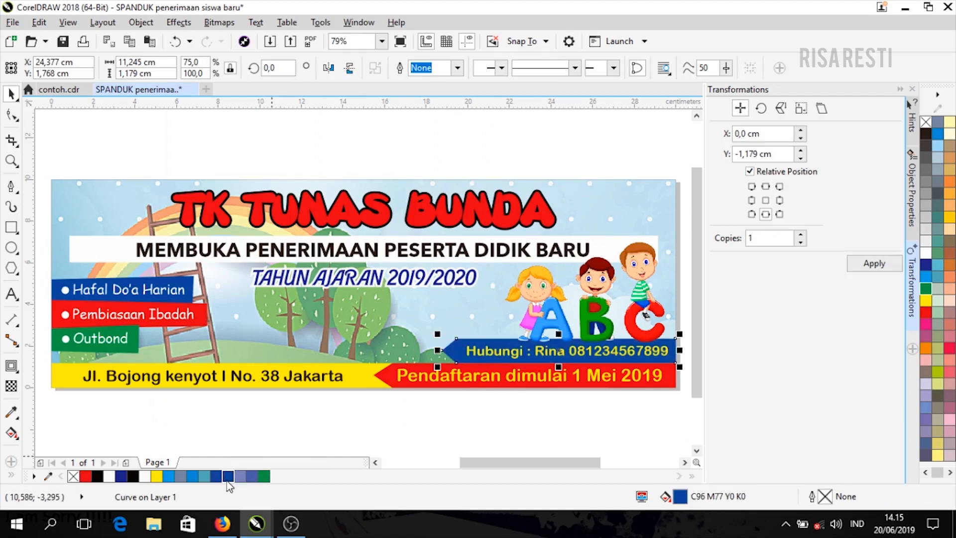
click(515, 411)
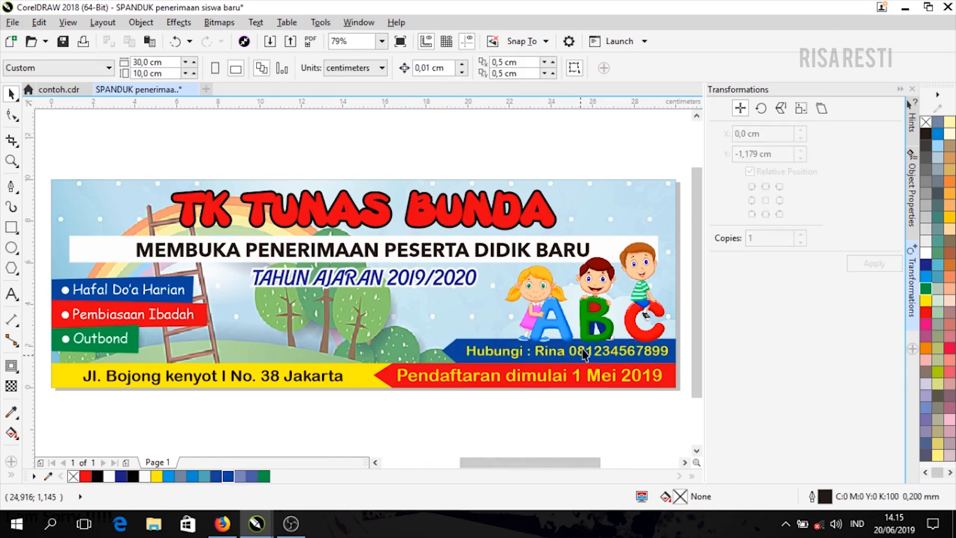